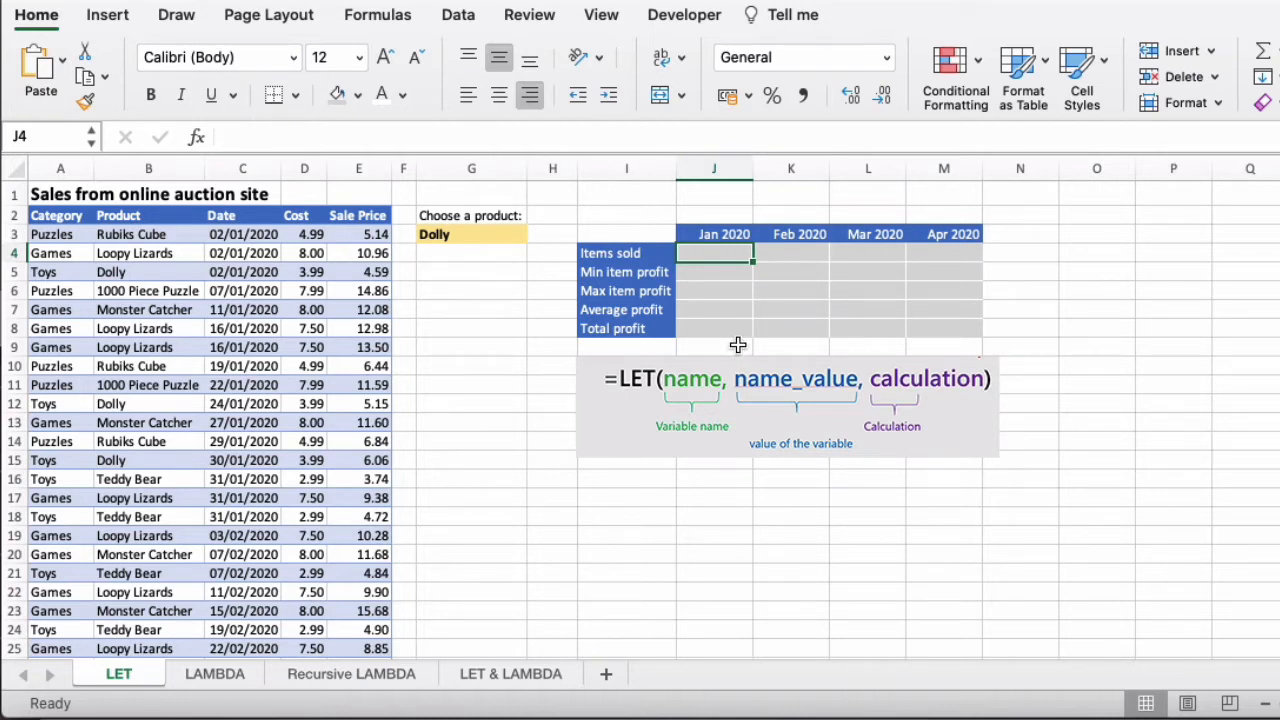
Examine the Product, Date, Cost and Sale Price columns of the online auction sales table.
left_click(737, 344)
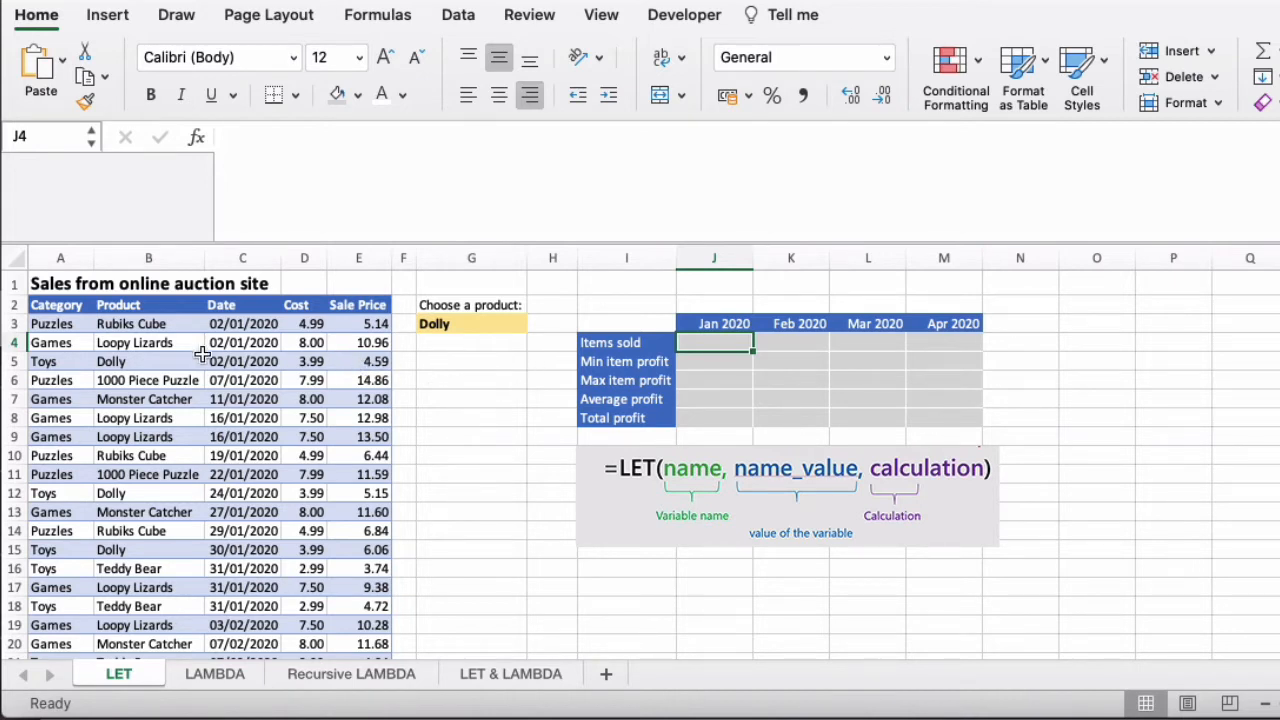
left_click(169, 327)
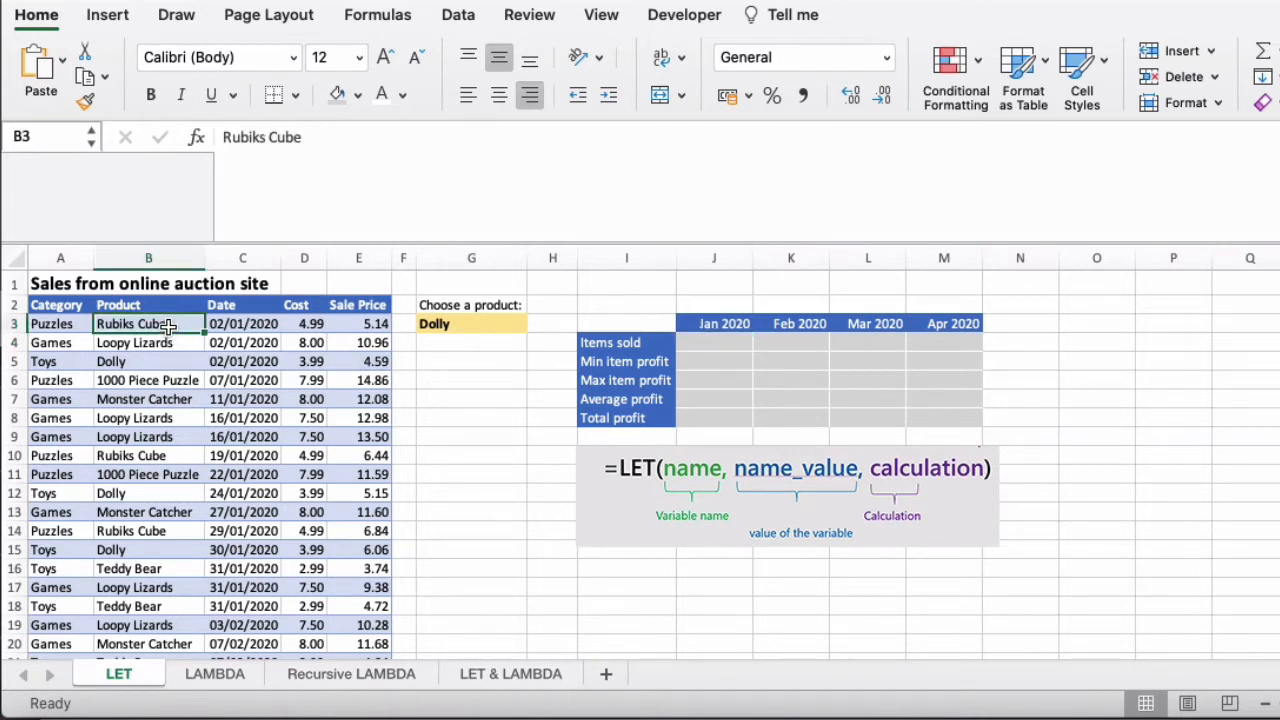
left_click(258, 340)
left_click(256, 328)
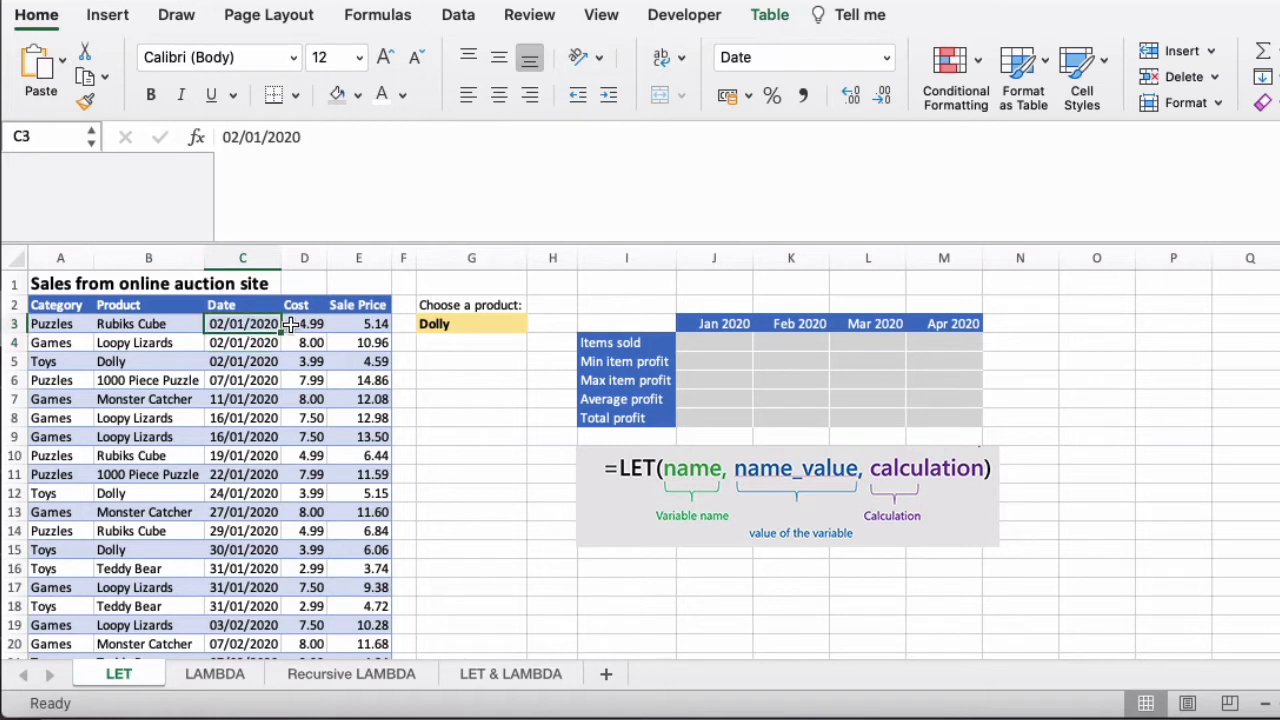
left_click(298, 328)
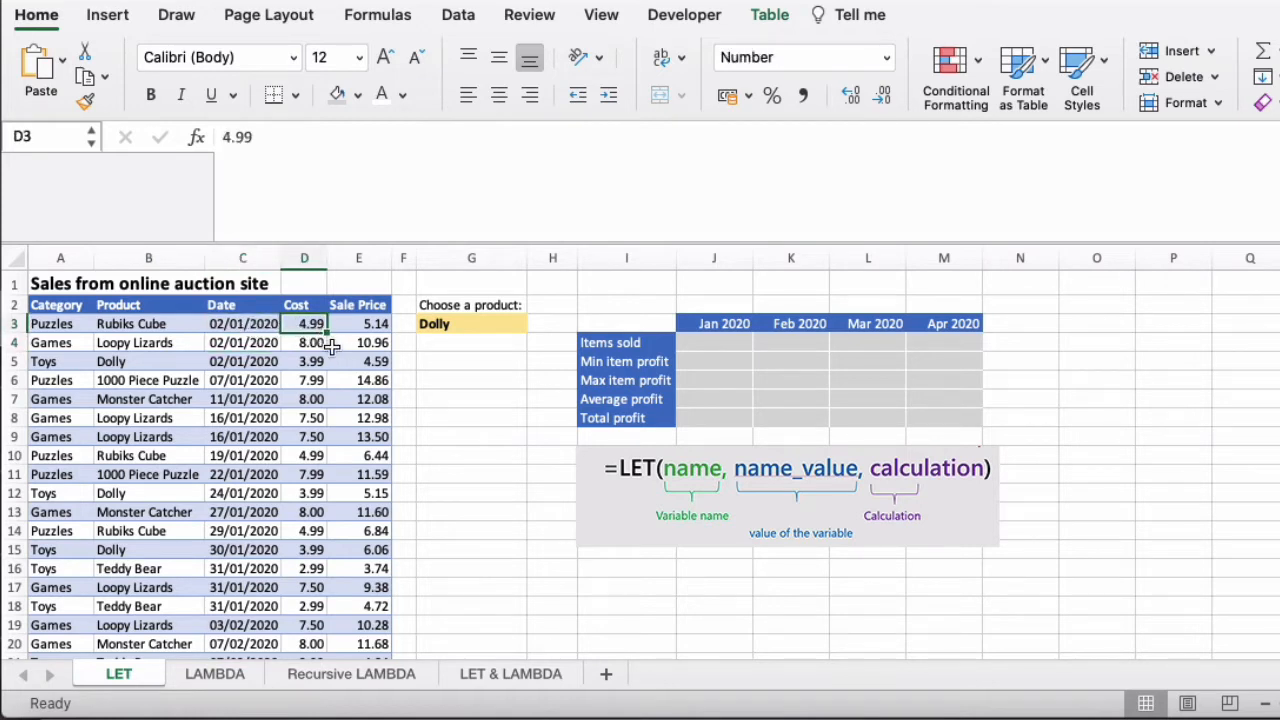
left_click(355, 326)
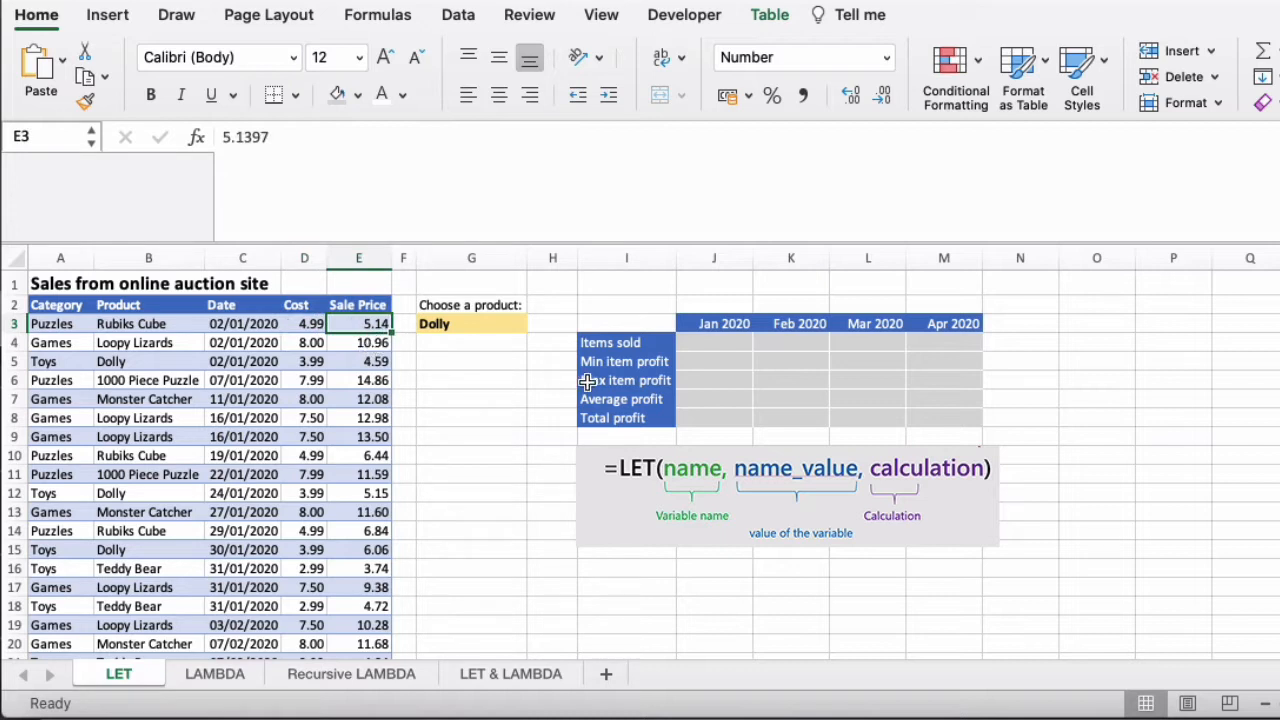
Choose Rubiks Cube as the product in cell G3.
left_click(470, 321)
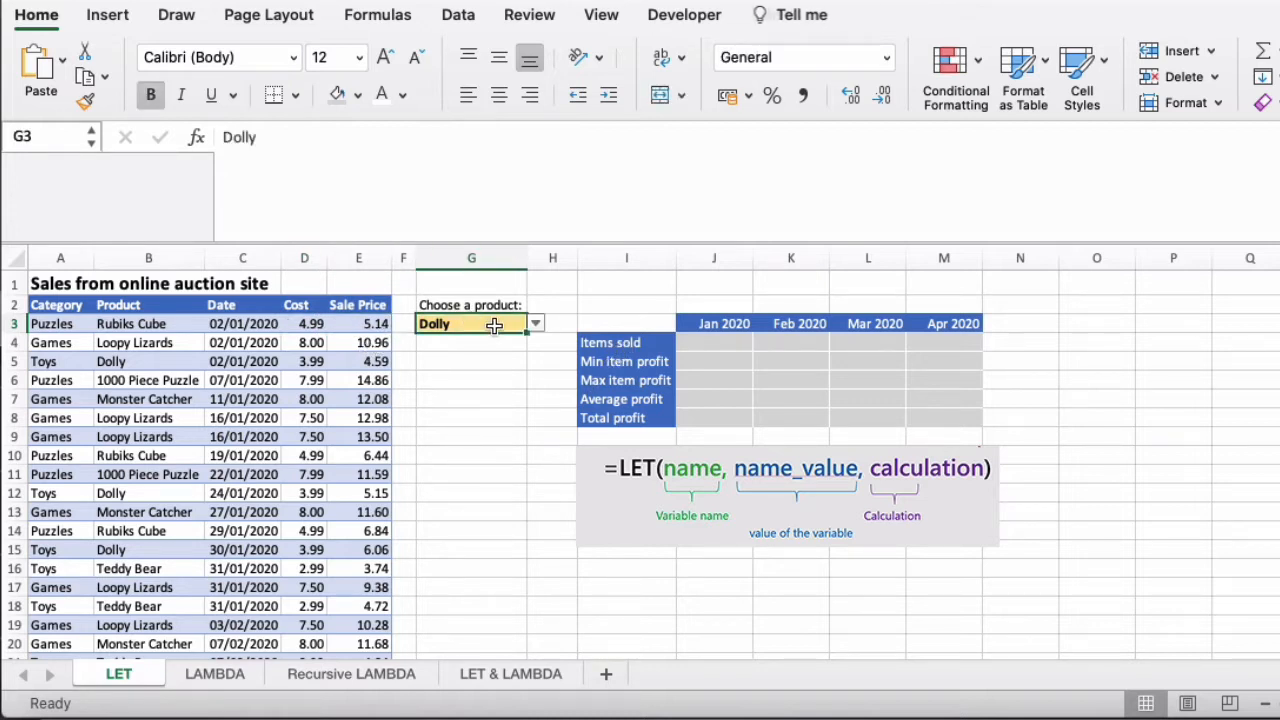
left_click(534, 323)
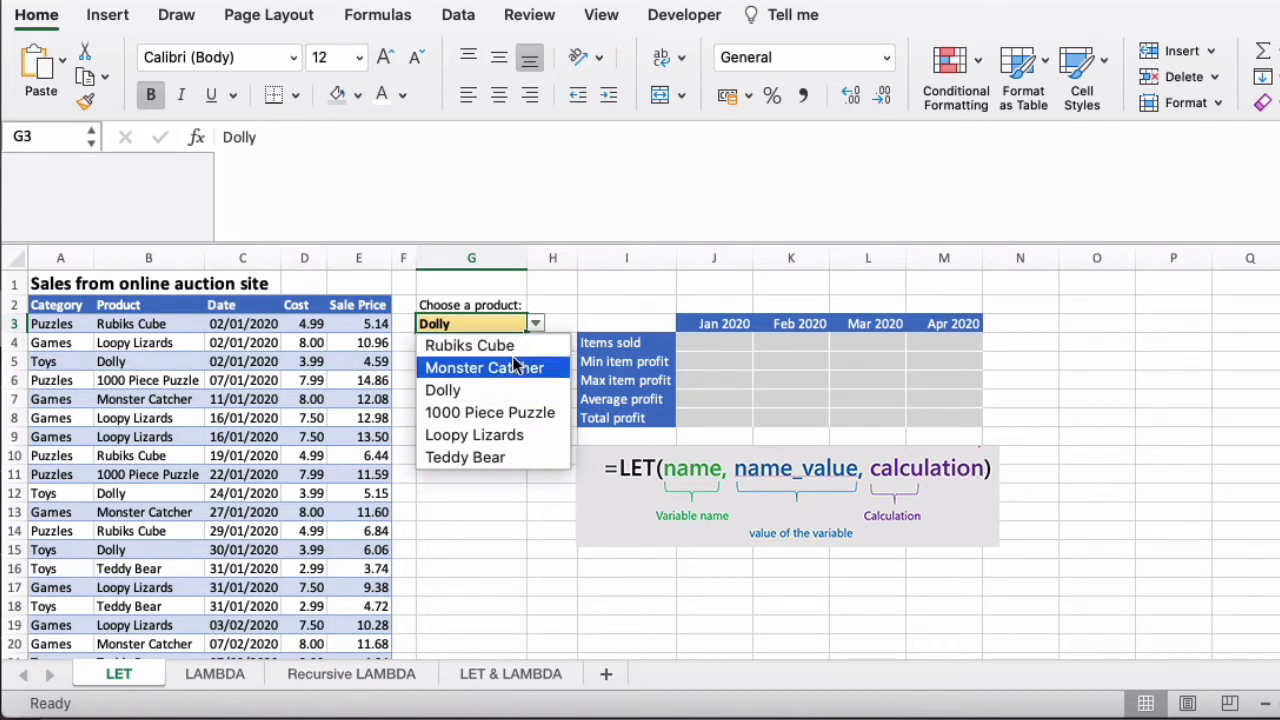
left_click(505, 345)
left_click(709, 346)
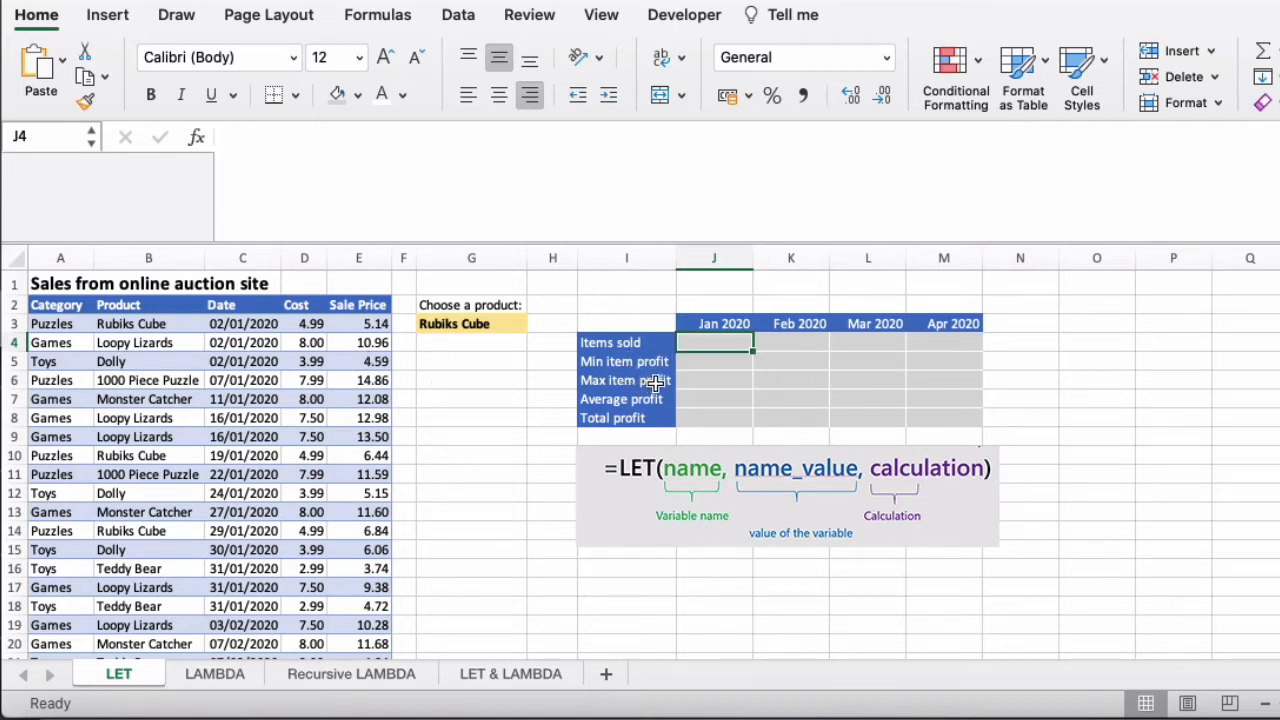
left_click(708, 399)
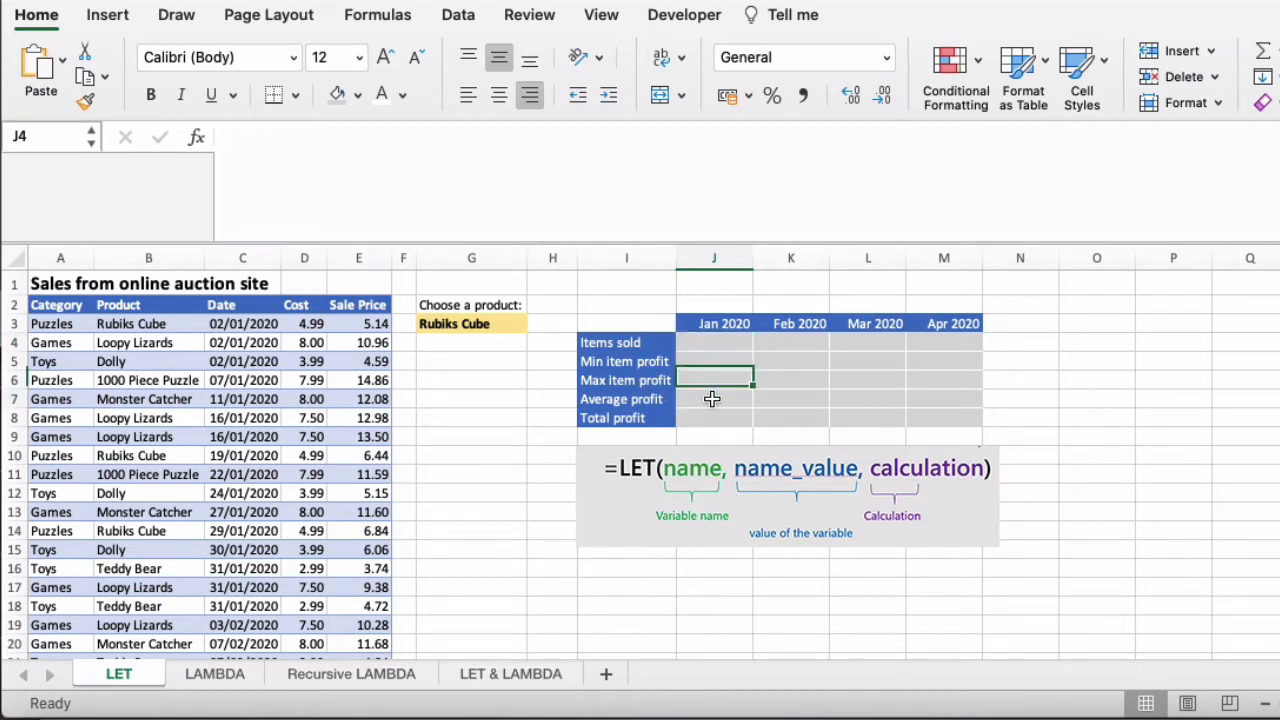
left_click(723, 421)
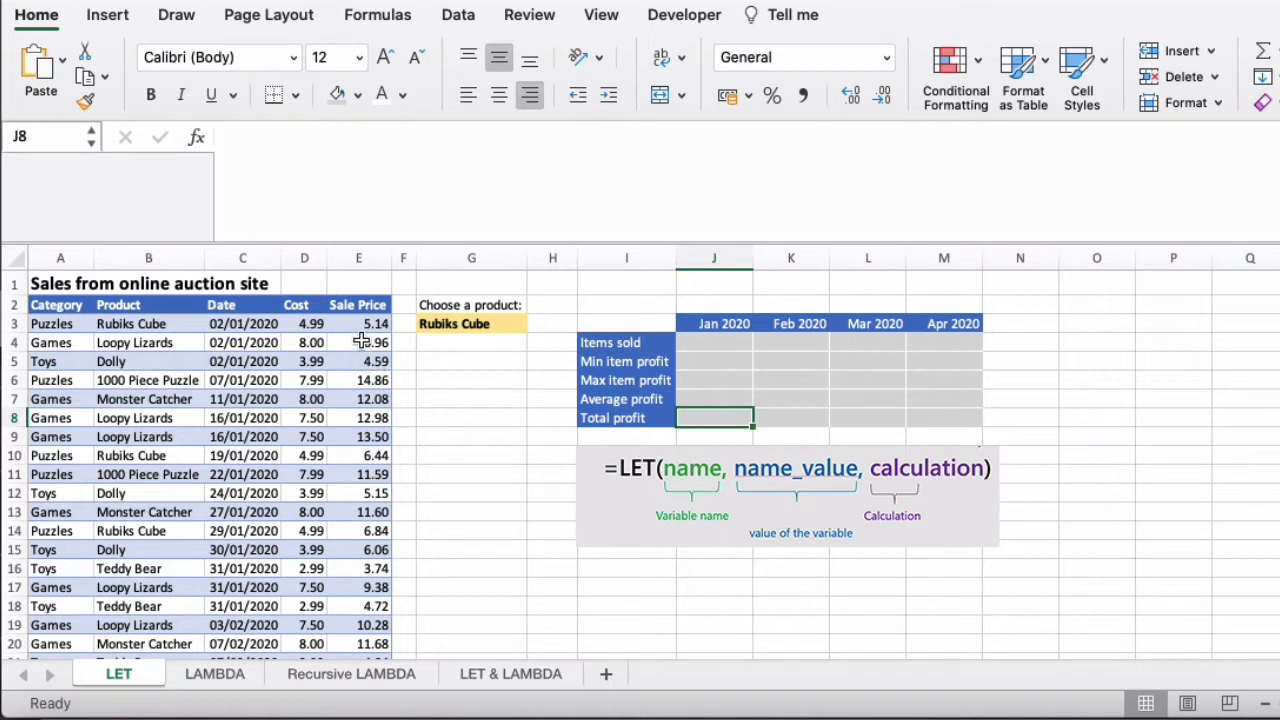
Start a LET formula in J4 and name its first variable product on a new line.
left_click(714, 346)
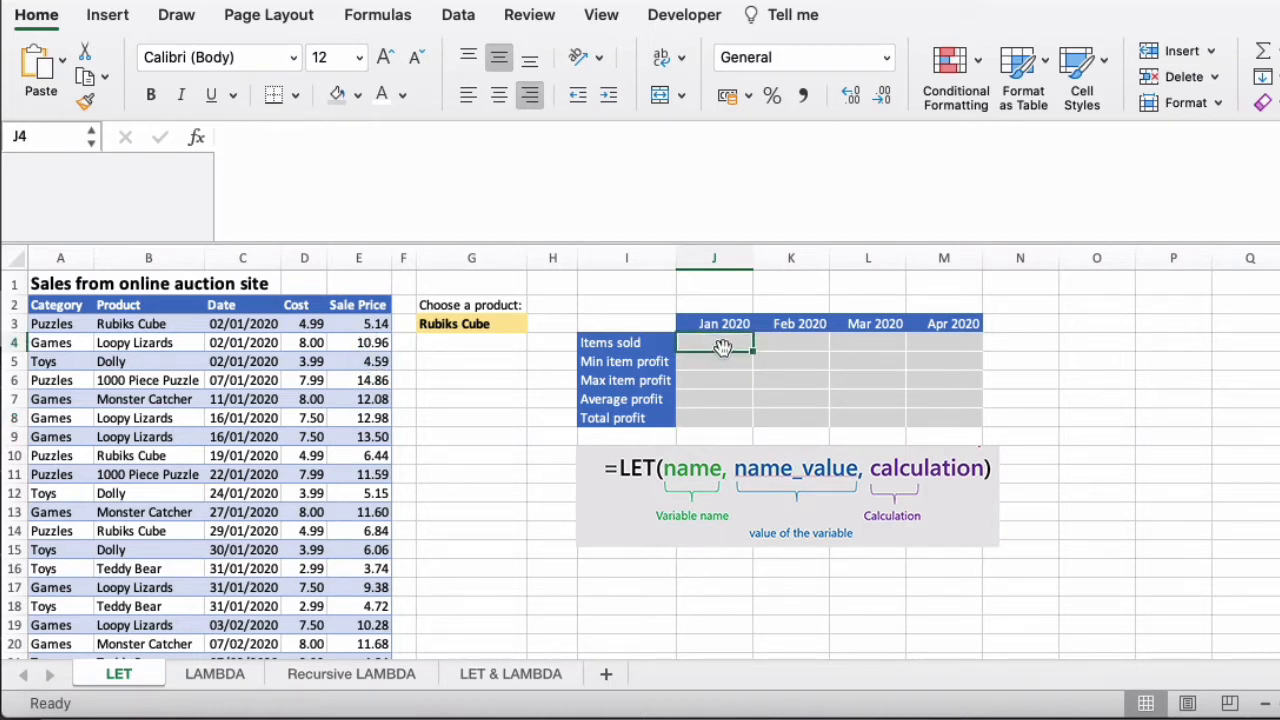
left_click(476, 179)
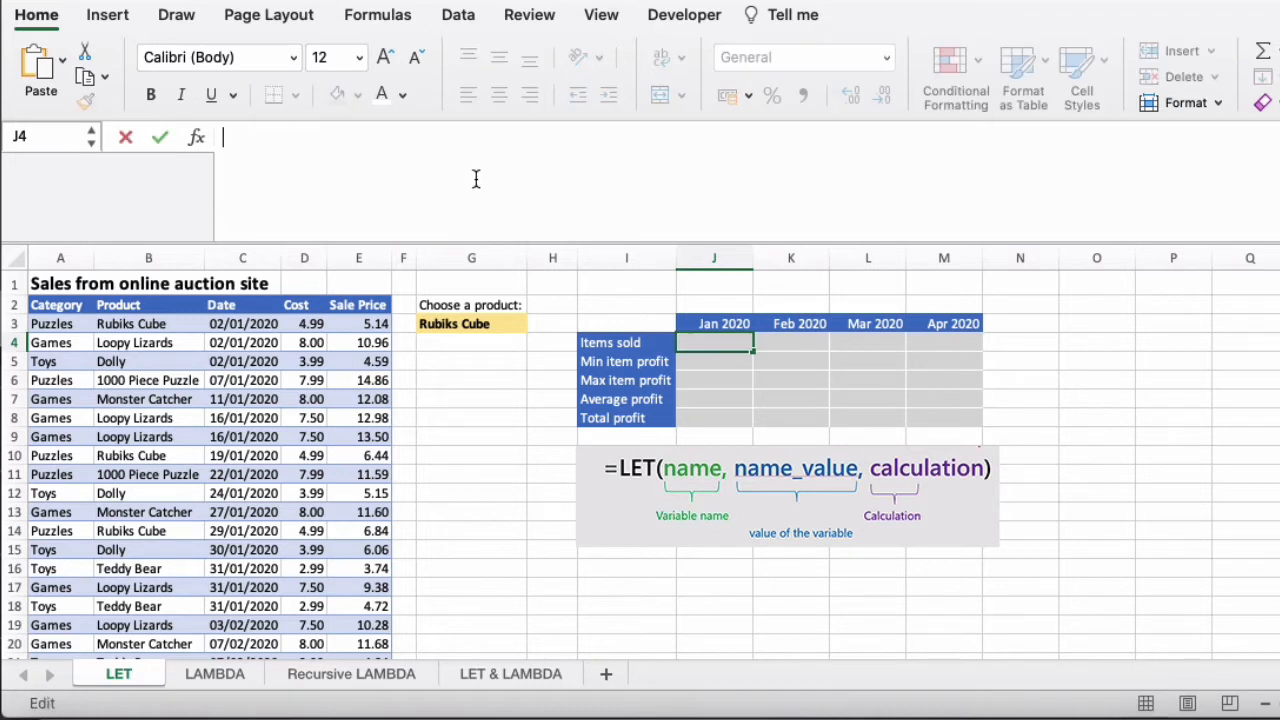
type("=LET(")
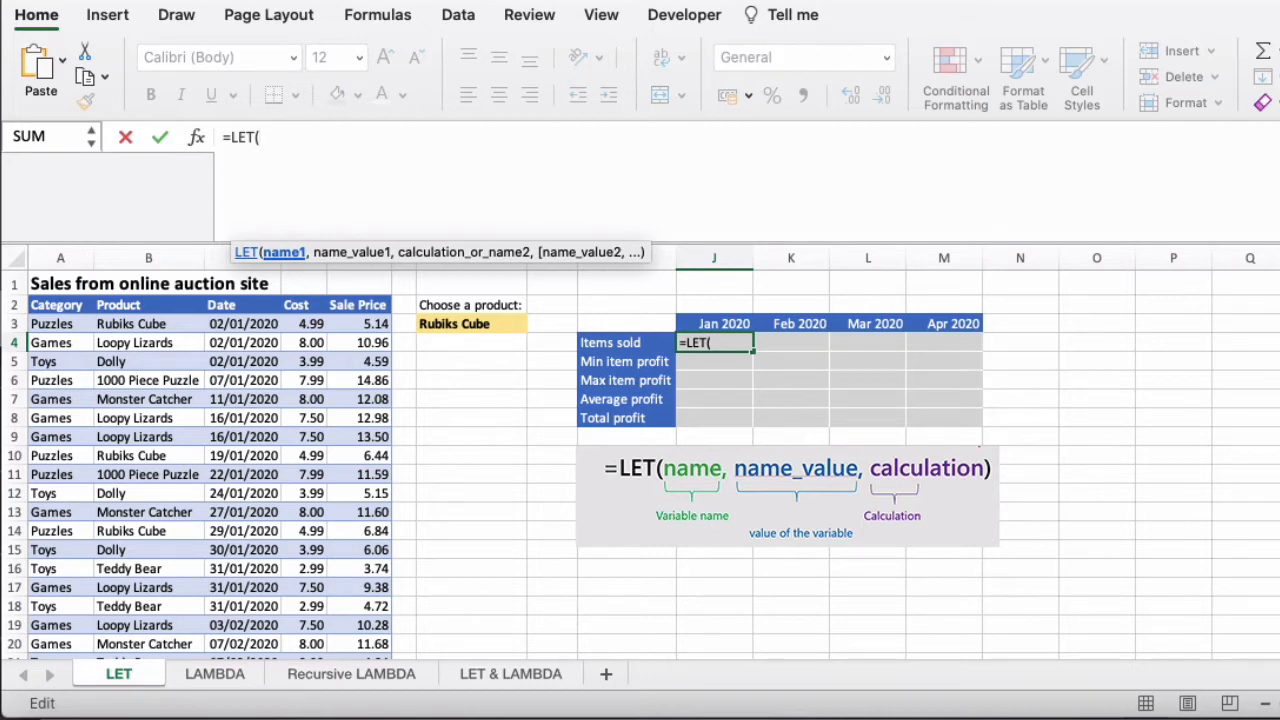
key("ctrl+shift+u")
key("ctrl+shift+u")
key("alt+Return")
type("product,")
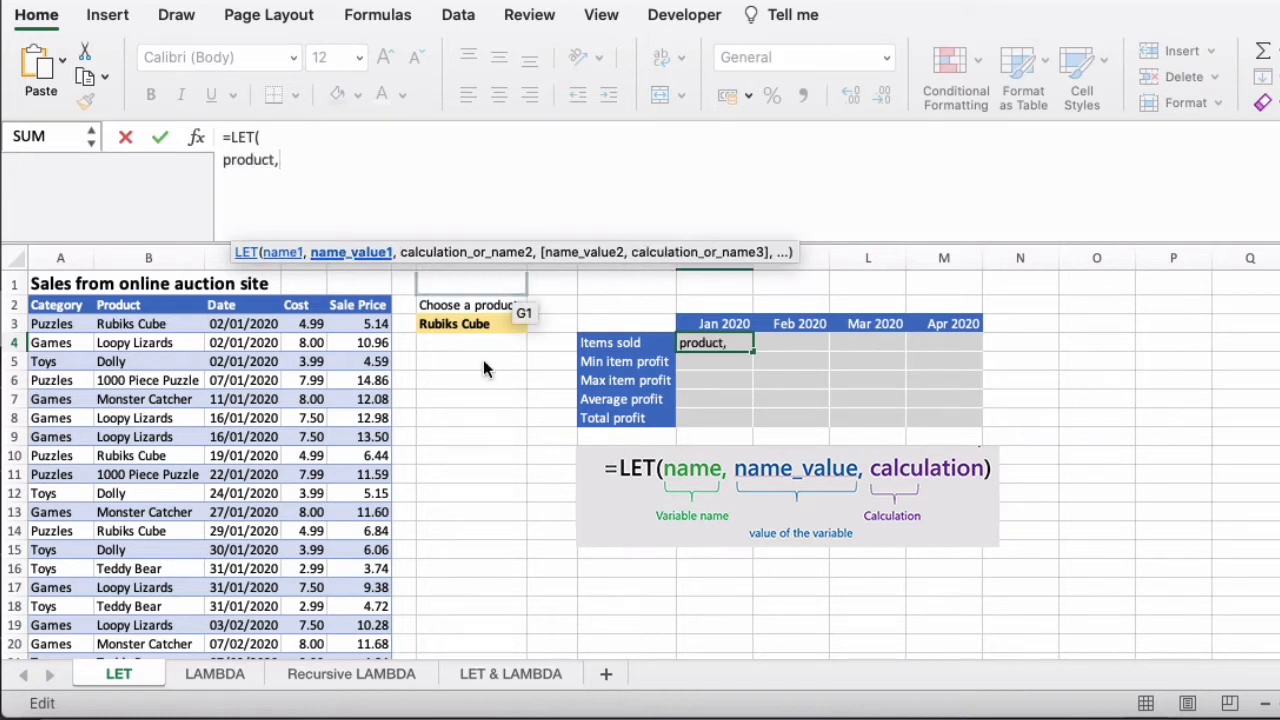
Assign the chosen product cell as the absolute reference $G$3 to the product variable, ending it with a comma.
left_click(491, 323)
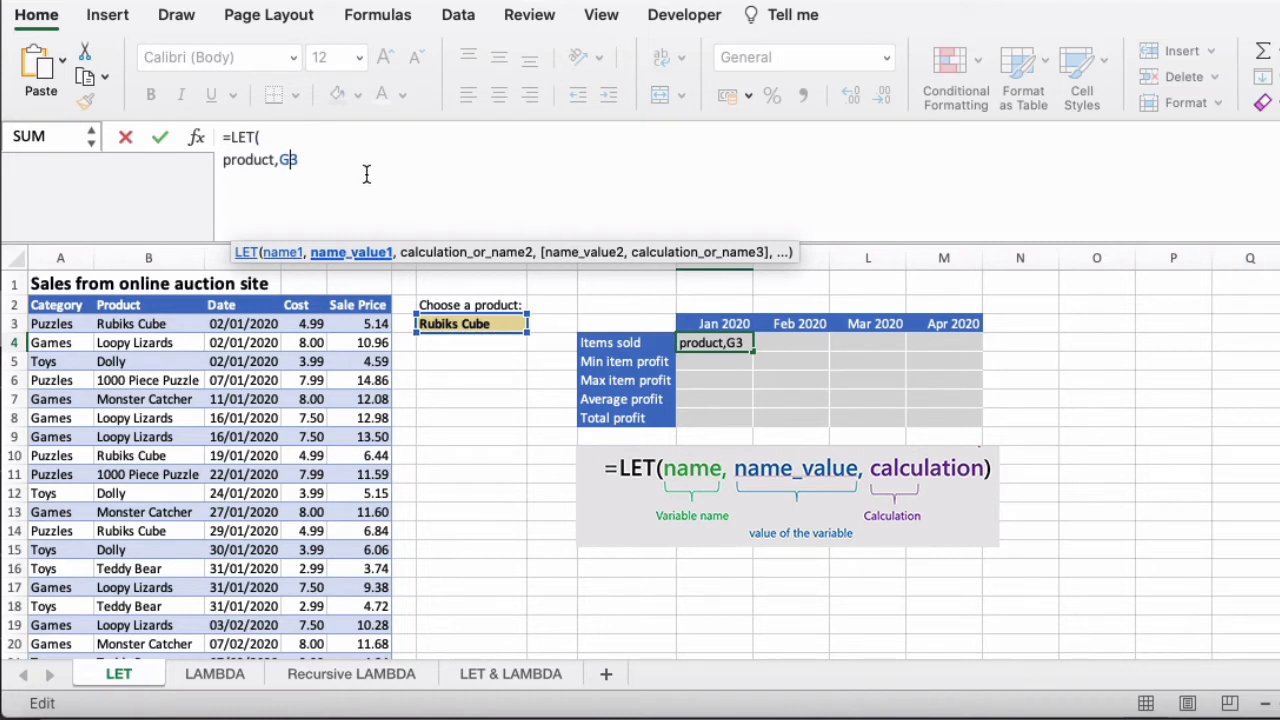
key("F4")
left_click(363, 167)
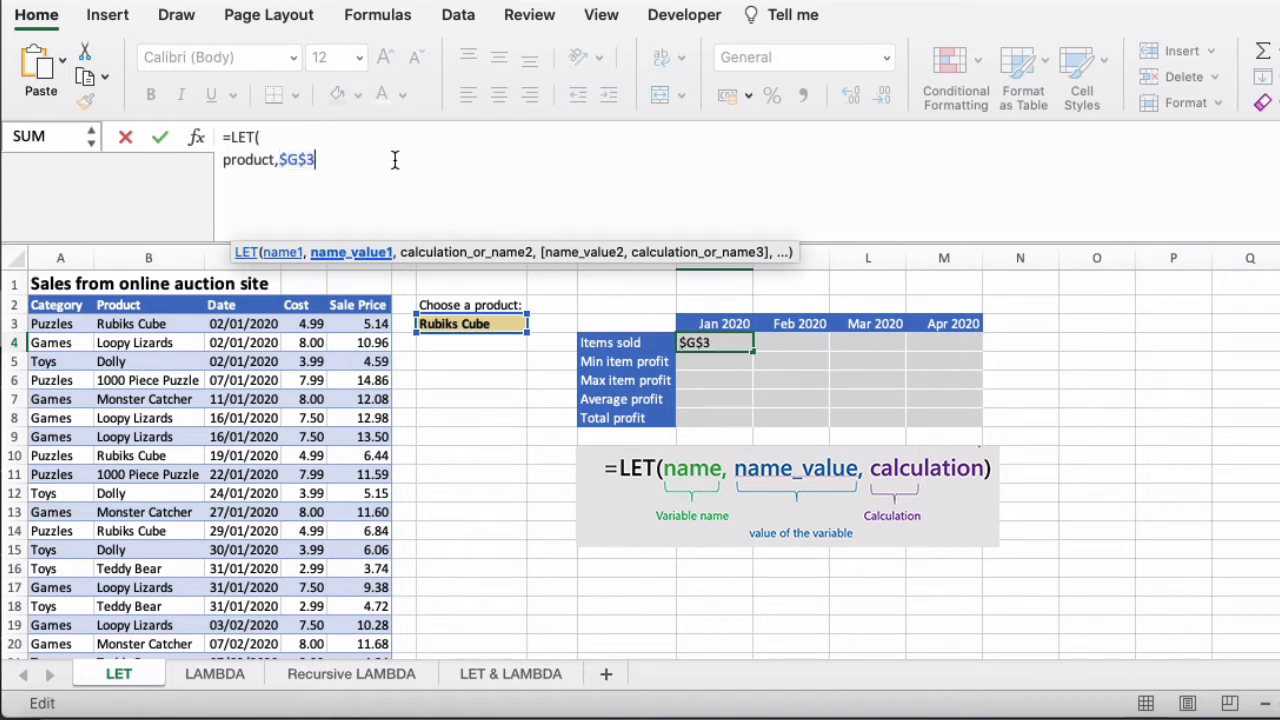
type(",")
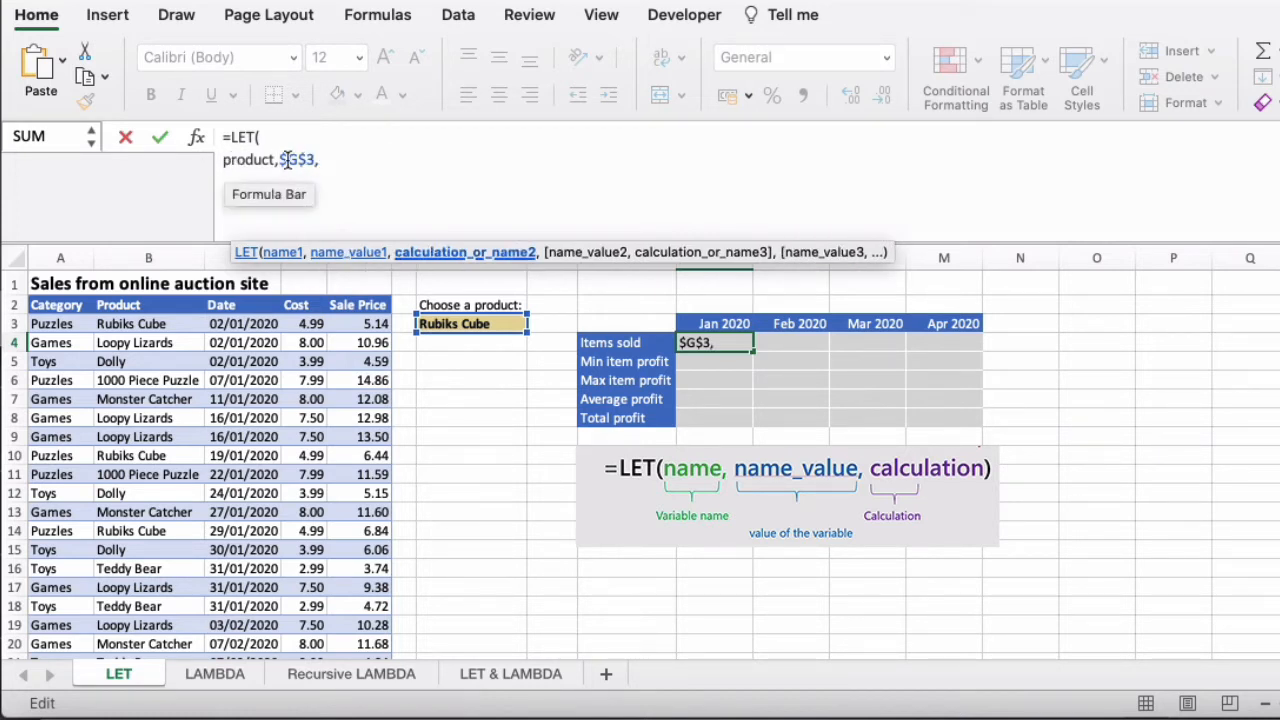
double_click(222, 160)
left_click_drag(349, 160, 280, 160)
left_click(366, 157)
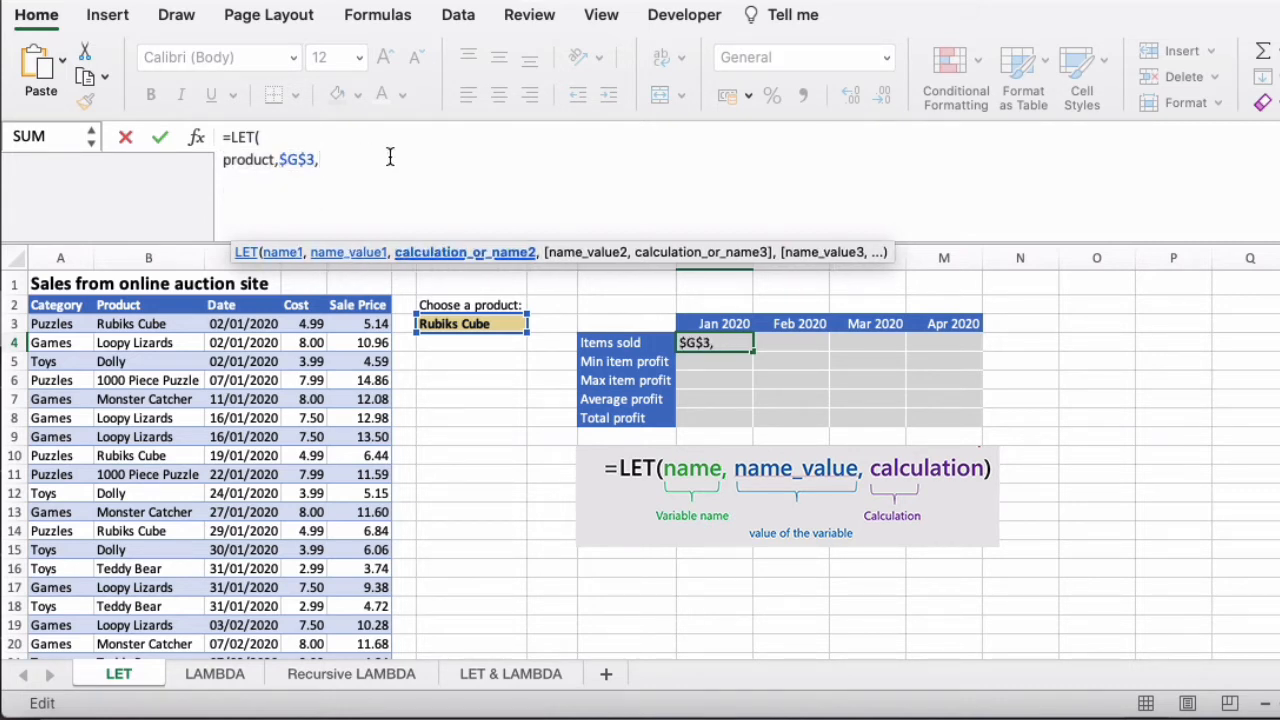
Add a second variable dateRng on a new line, referencing the whole Date column of the sales table.
key("ctrl+alt+Return")
type("dateRng")
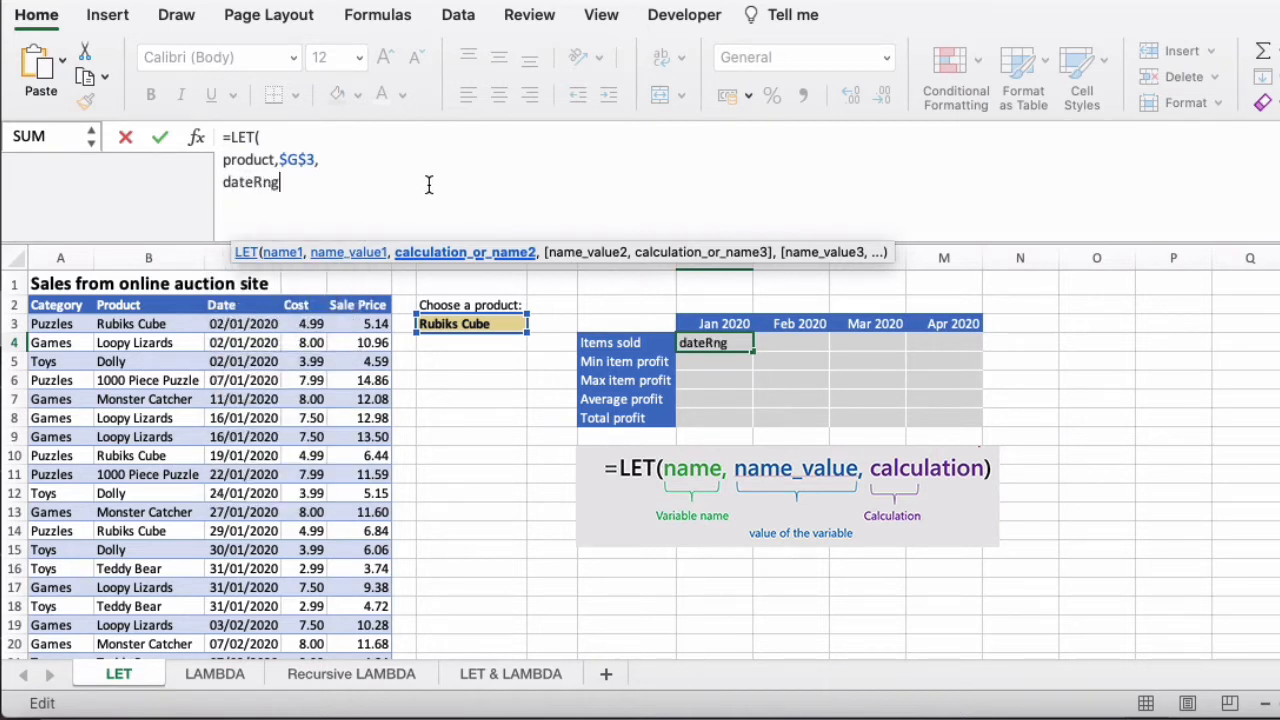
type(",")
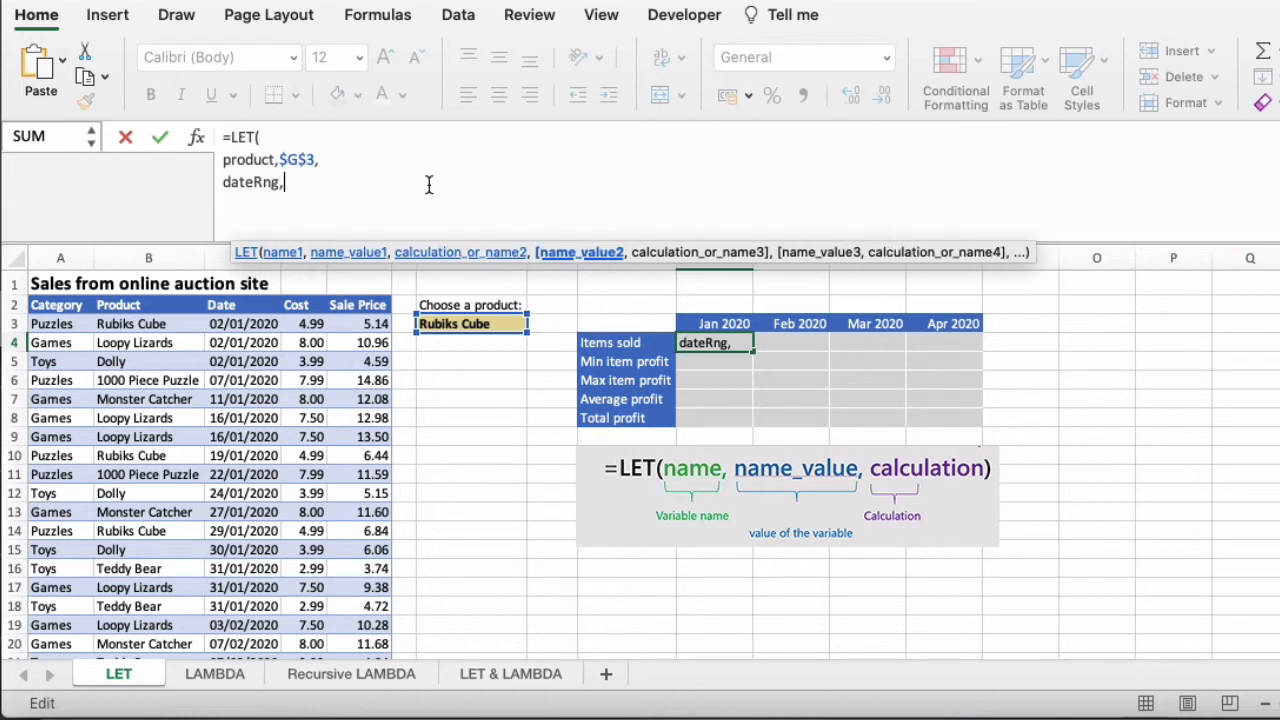
left_click(259, 322)
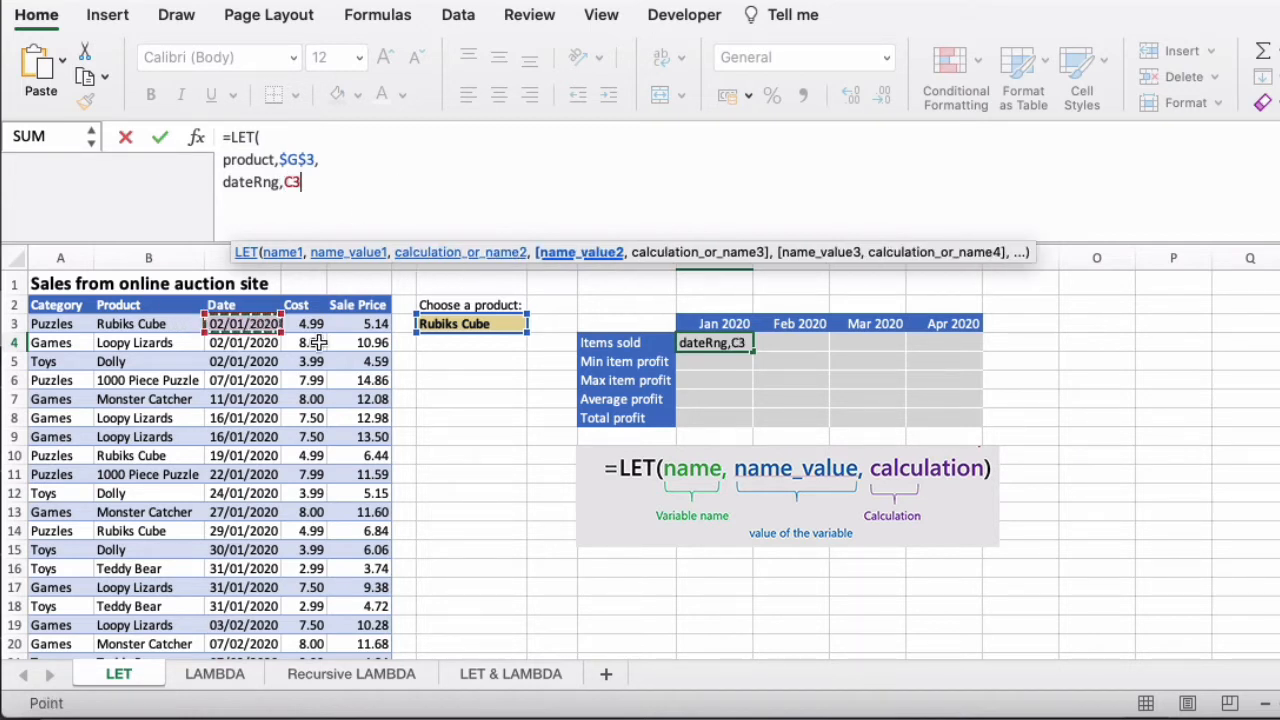
key("ctrl+shift+Down")
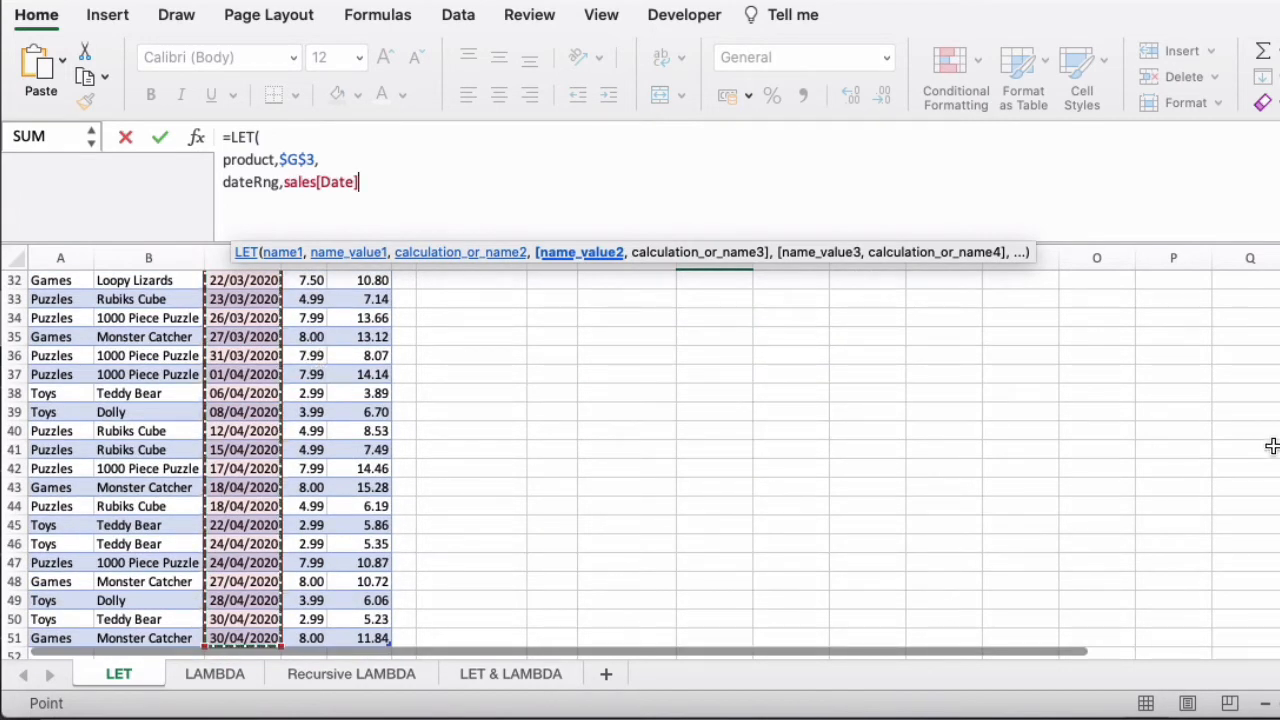
scroll(900, 450, "up", 10)
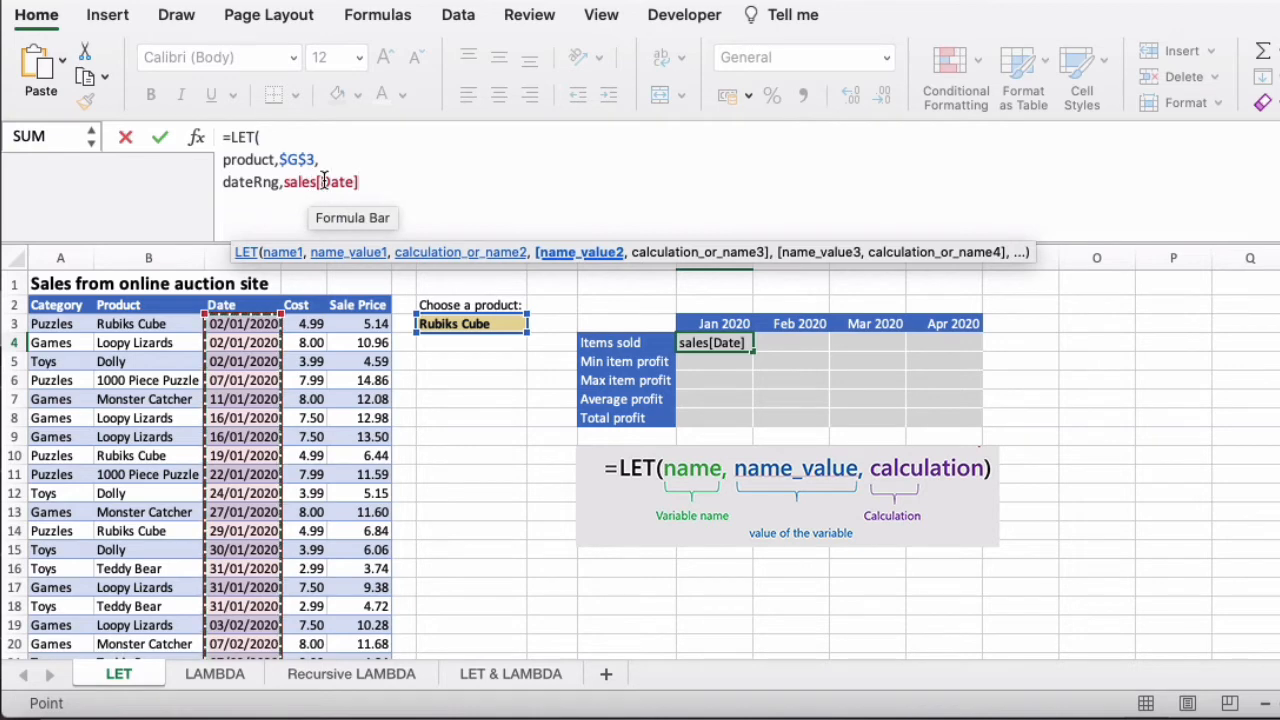
Re-enter the value of dateRng as the structured reference sales[Date], followed by a comma.
left_click_drag(362, 182, 285, 185)
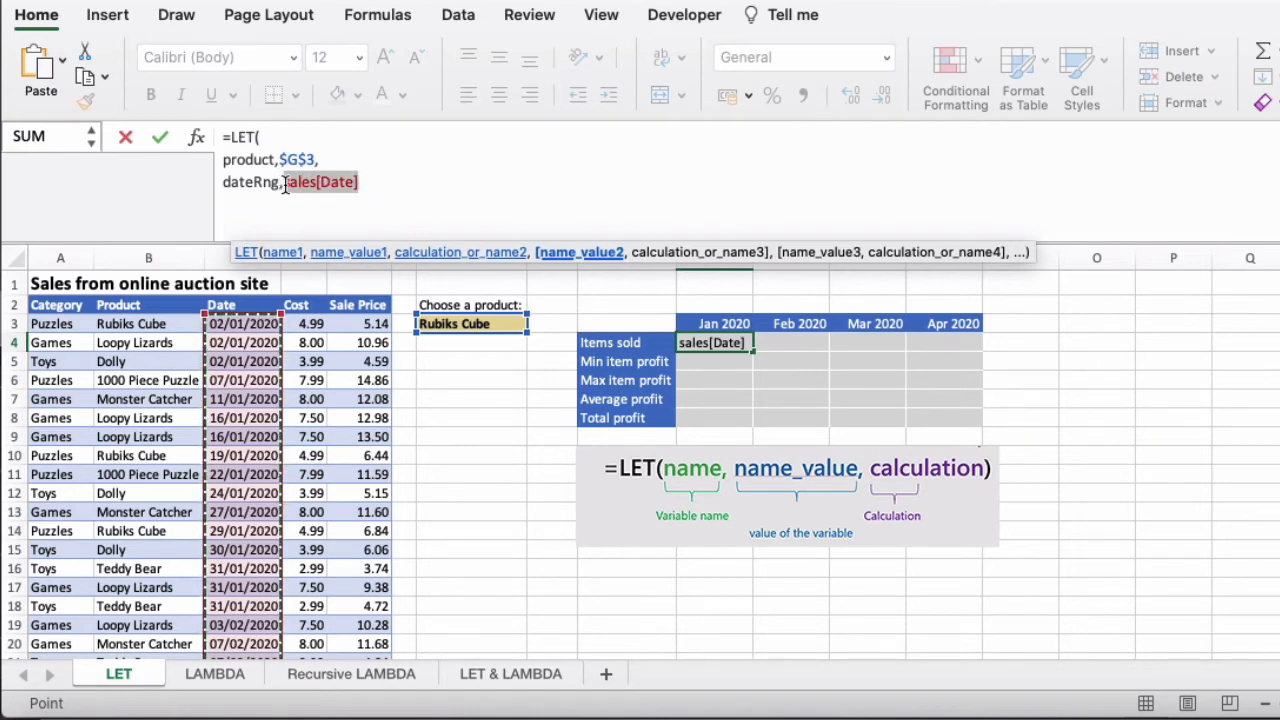
type("sales[")
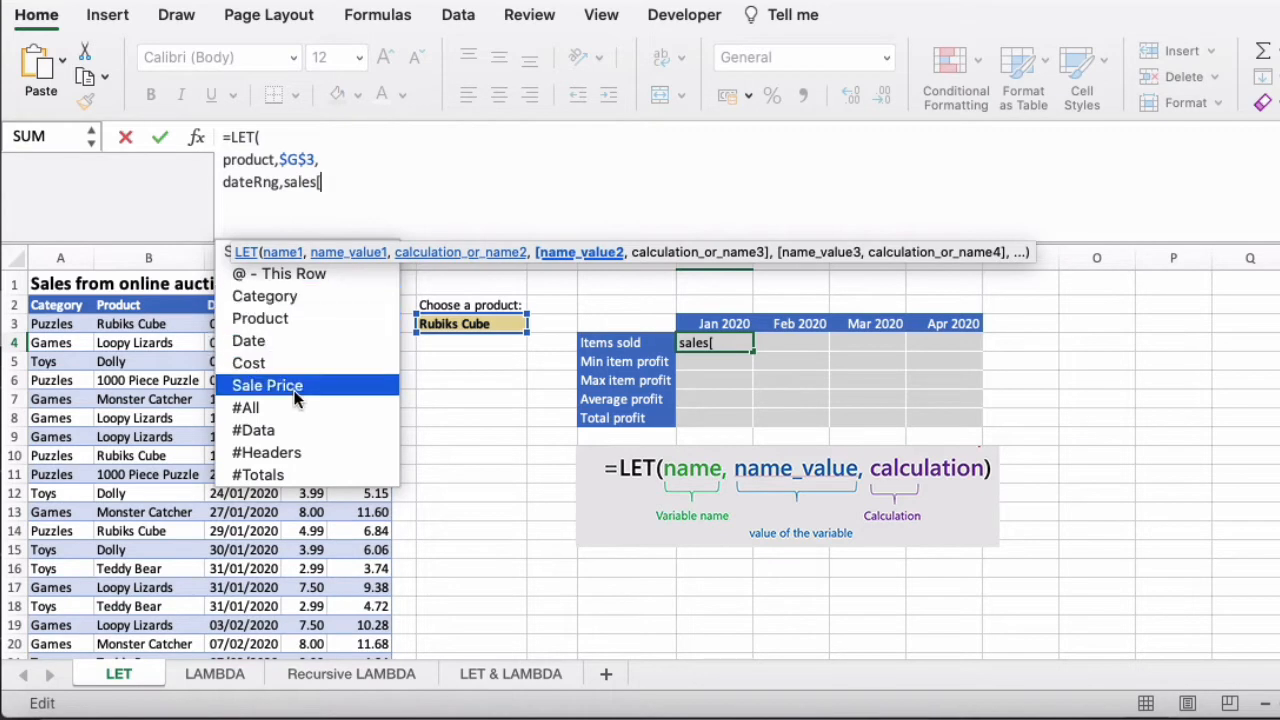
double_click(289, 342)
type("]")
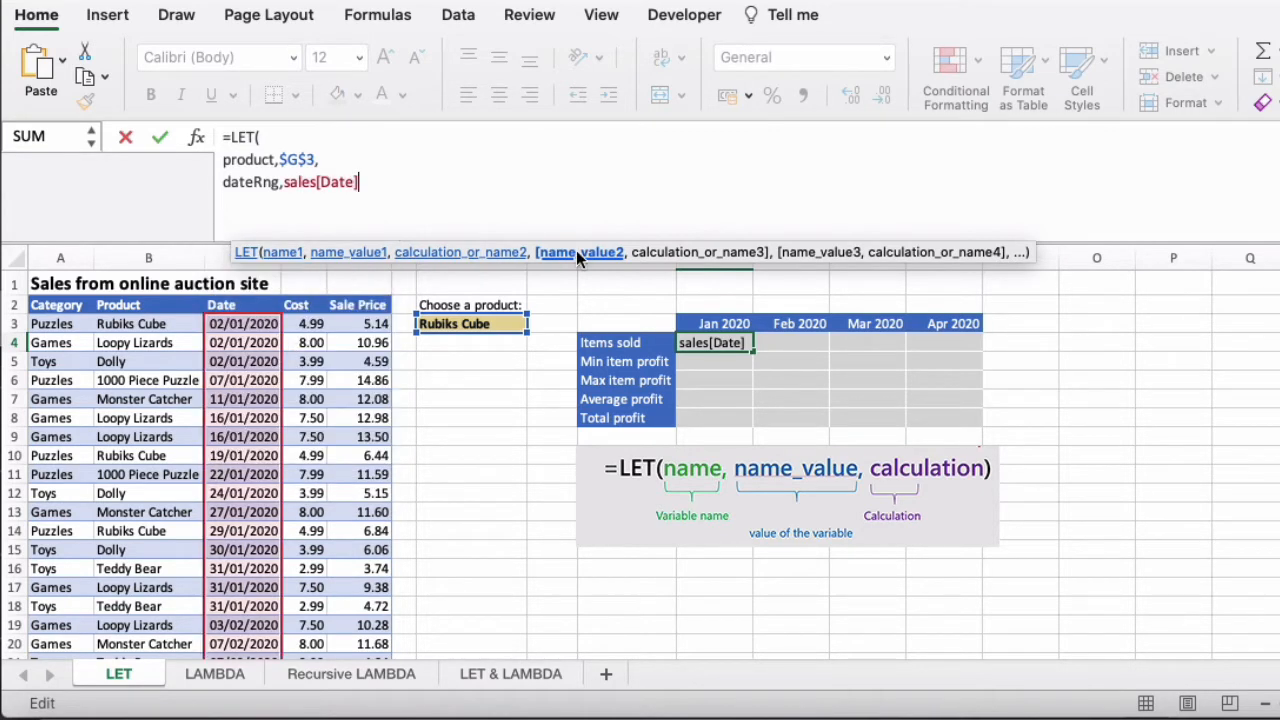
type(",")
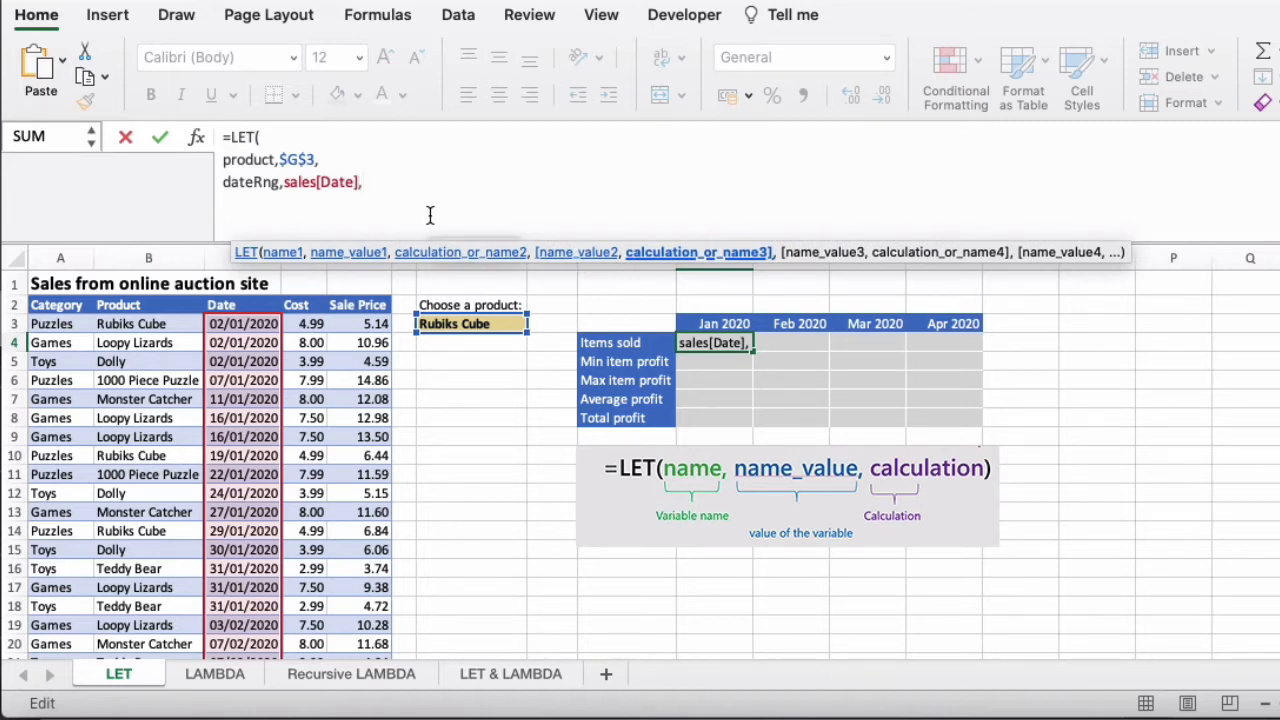
Complete the LET formula in J4 with product as the calculation on a new line and enter it.
key("ctrl+alt+Return")
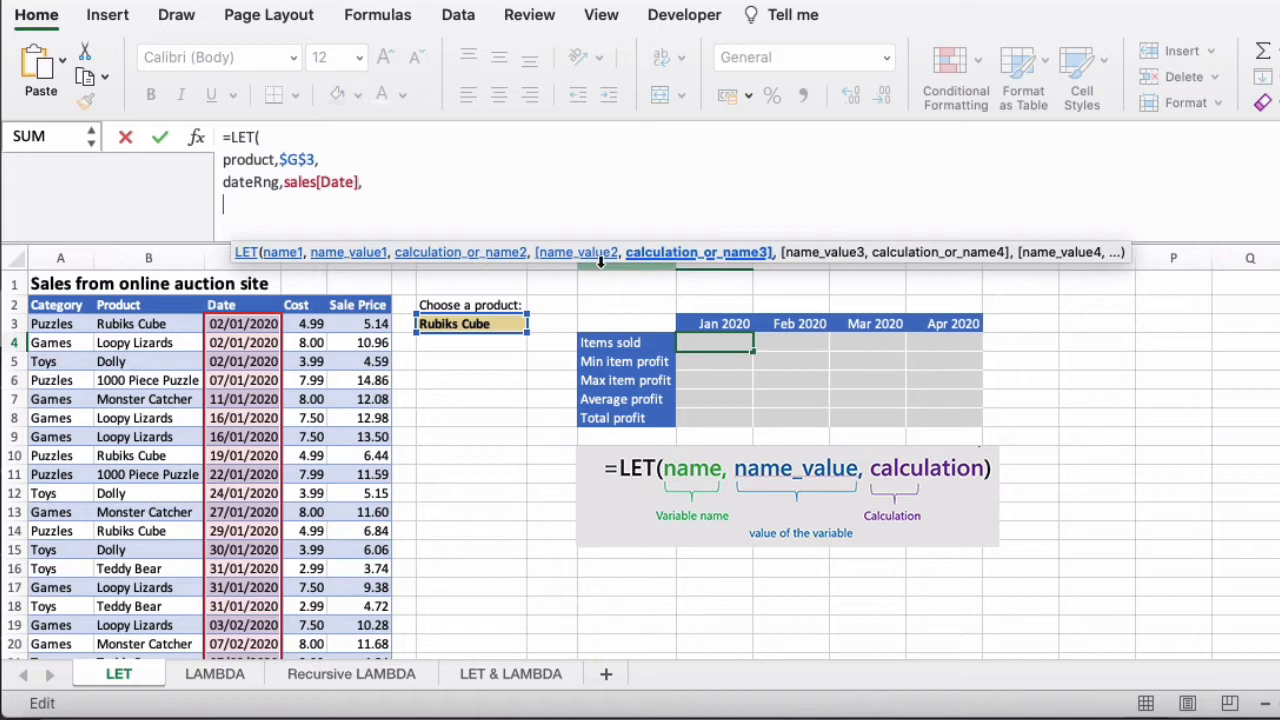
type("pr")
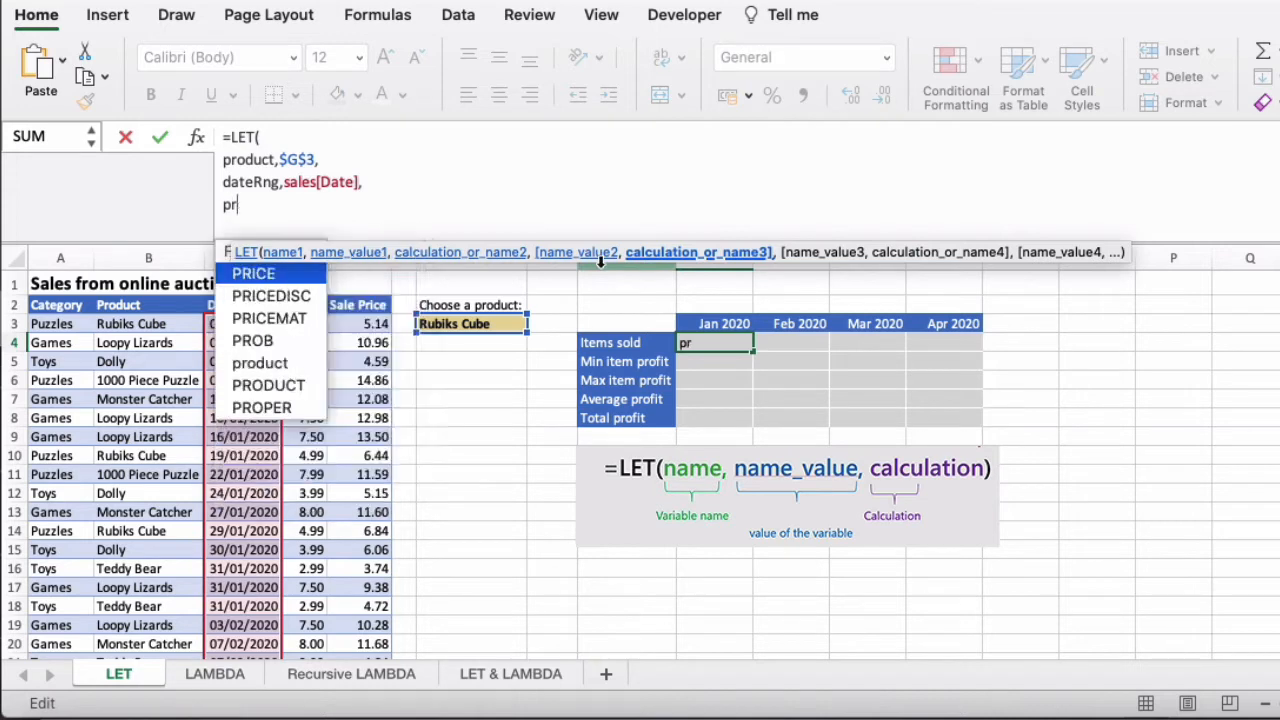
type("oduct)")
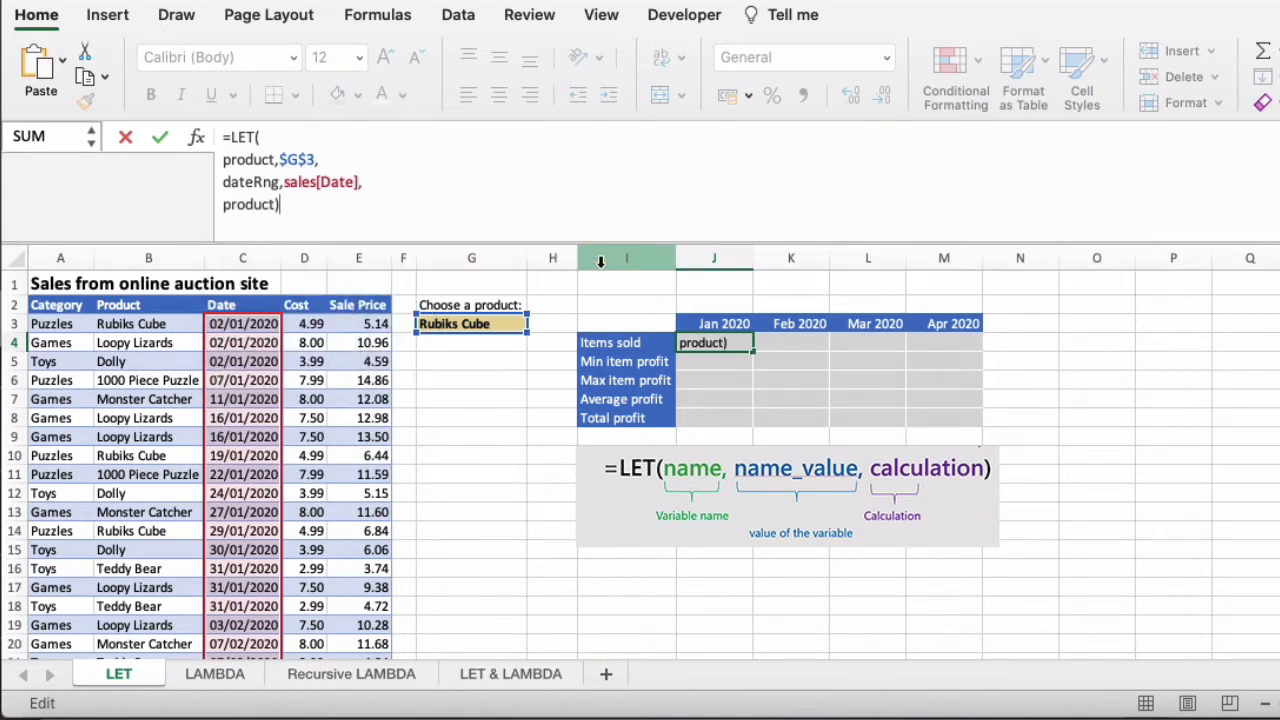
key("Return")
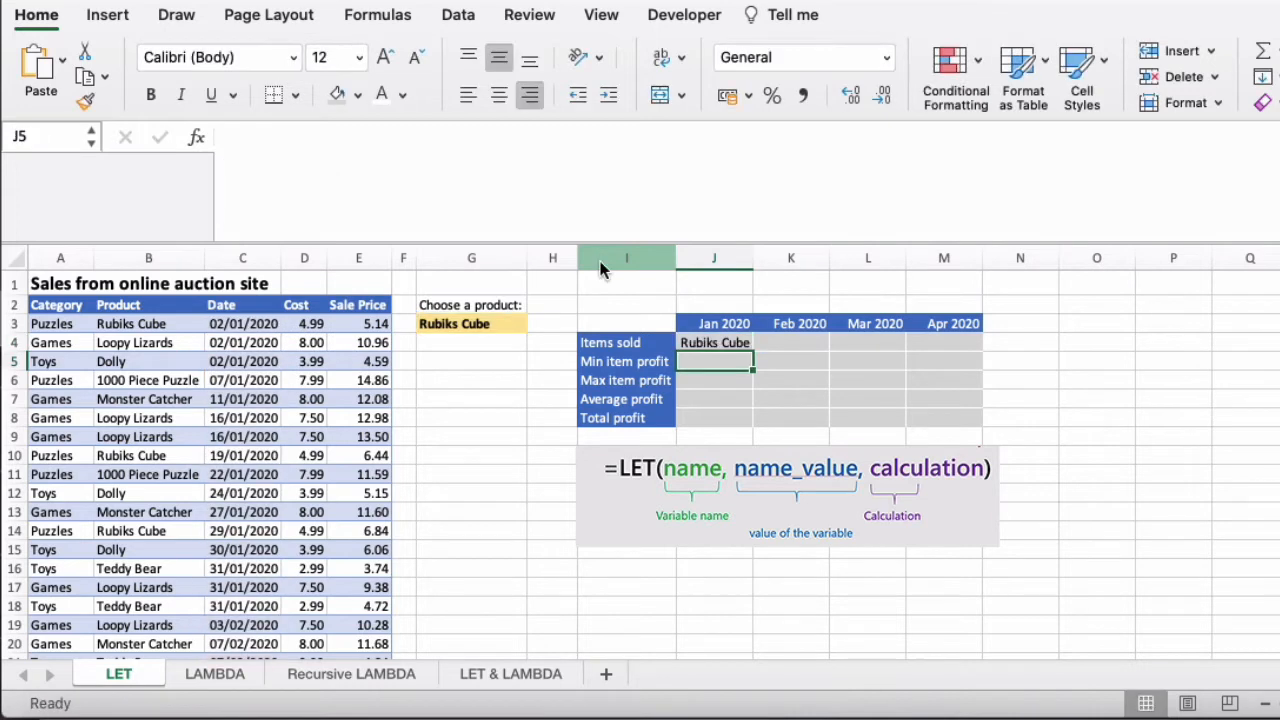
key("Up")
Test the formula by switching the product in G3 to Monster Catcher and back to Rubiks Cube.
left_click(470, 332)
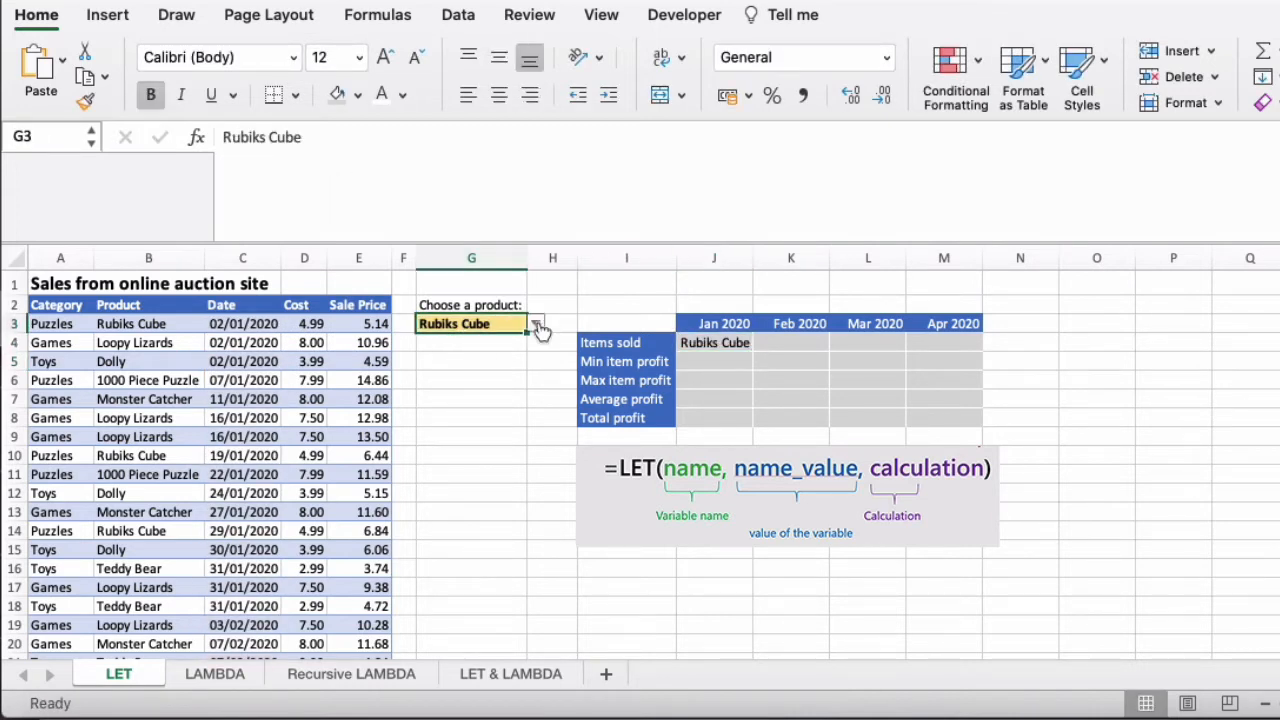
left_click(536, 326)
left_click(505, 370)
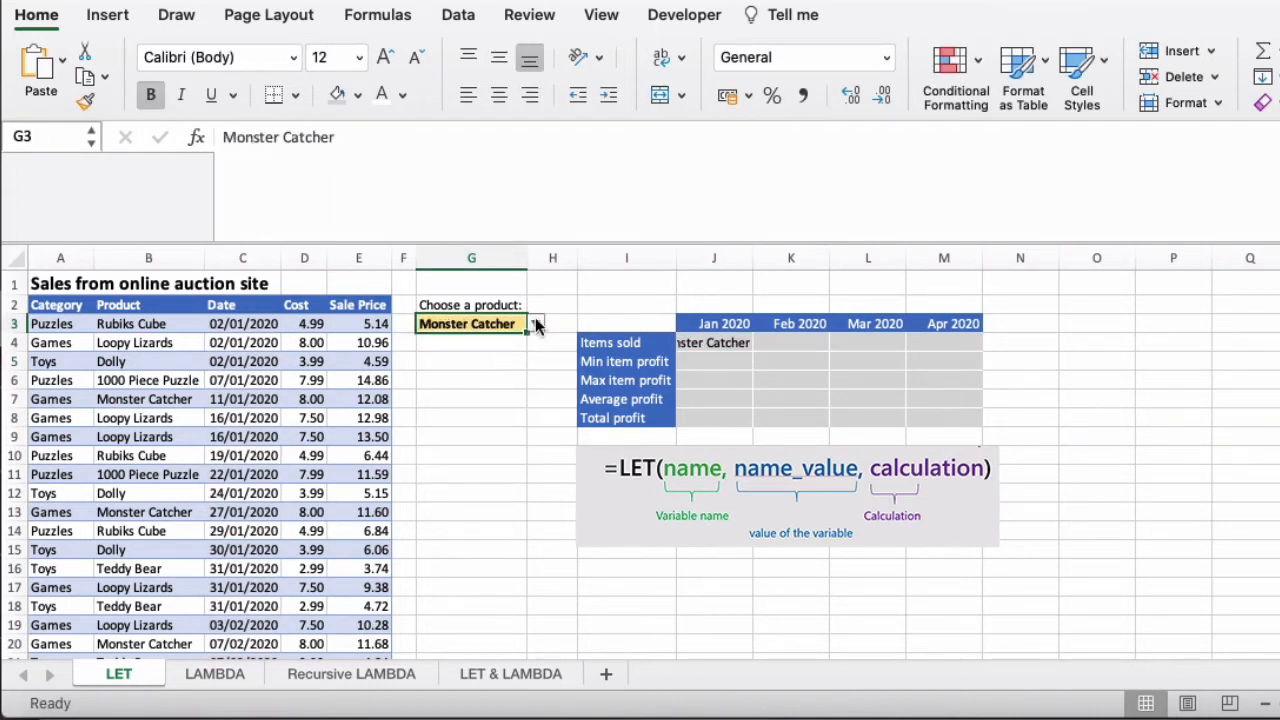
left_click(536, 326)
left_click(502, 345)
Move the LET syntax picture from below the summary table to the empty cells beside it, starting around column N.
left_click(855, 463)
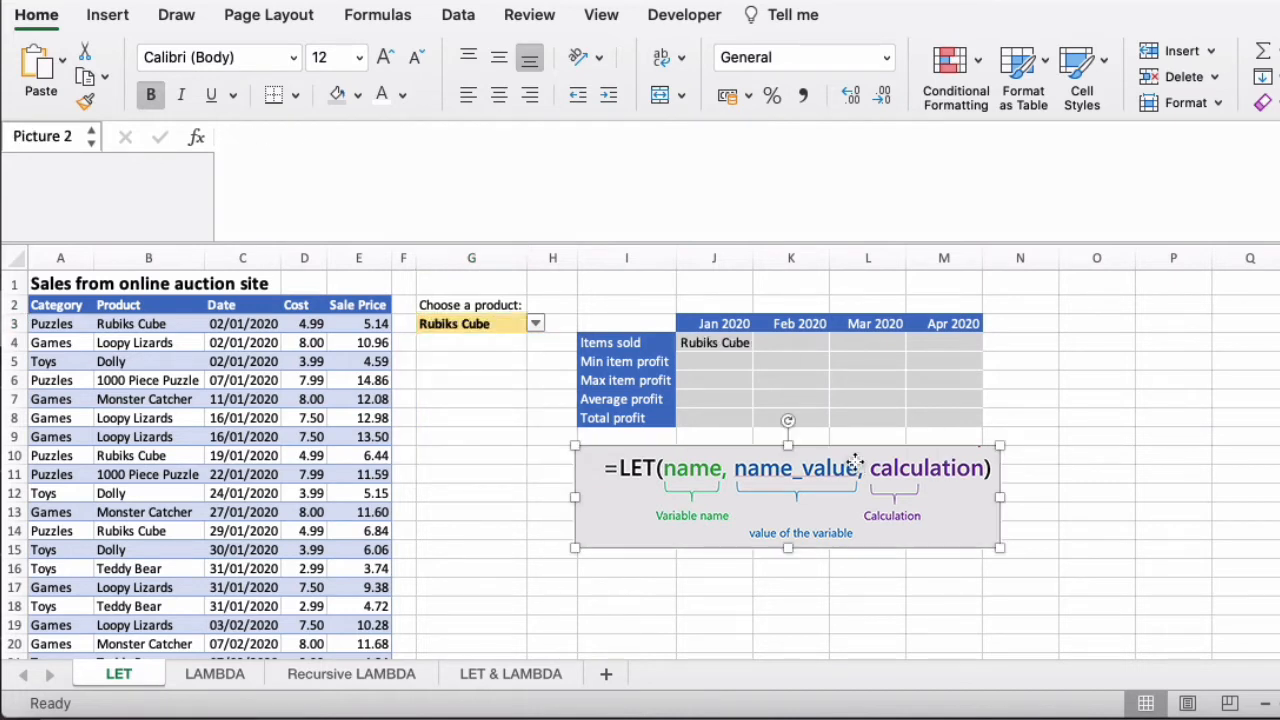
left_click_drag(788, 446, 1063, 437)
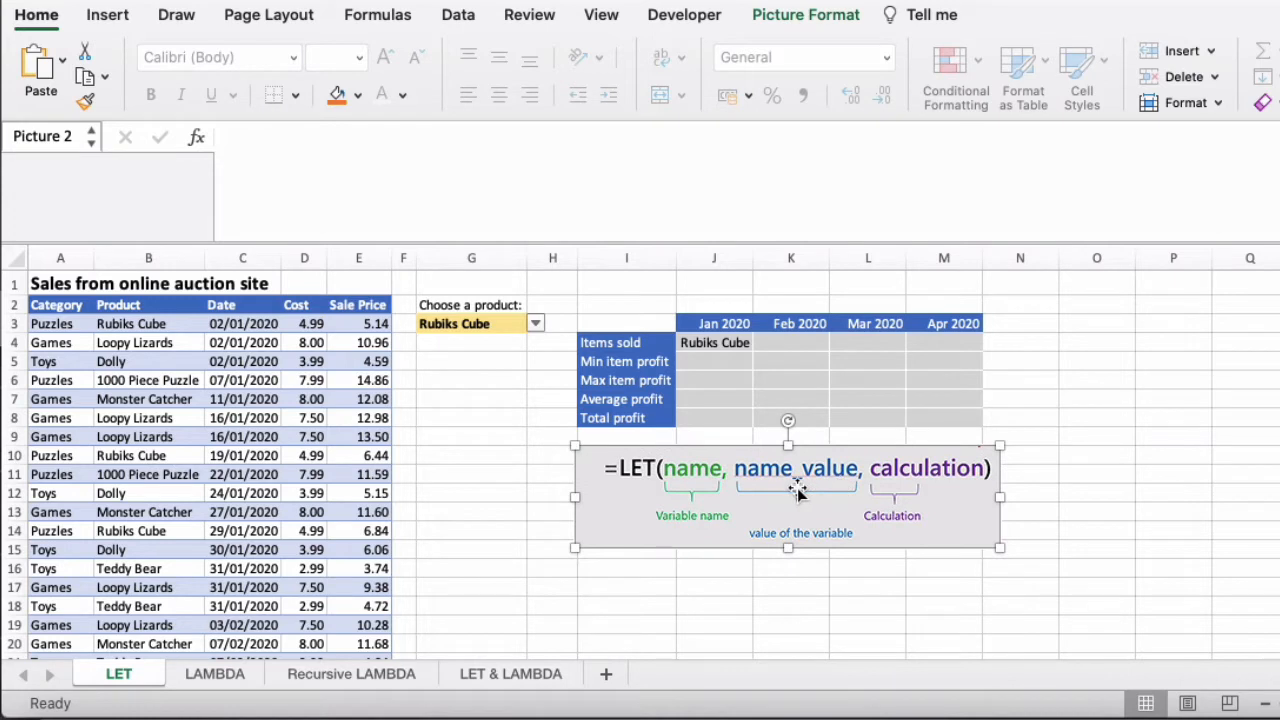
left_click_drag(797, 490, 1236, 360)
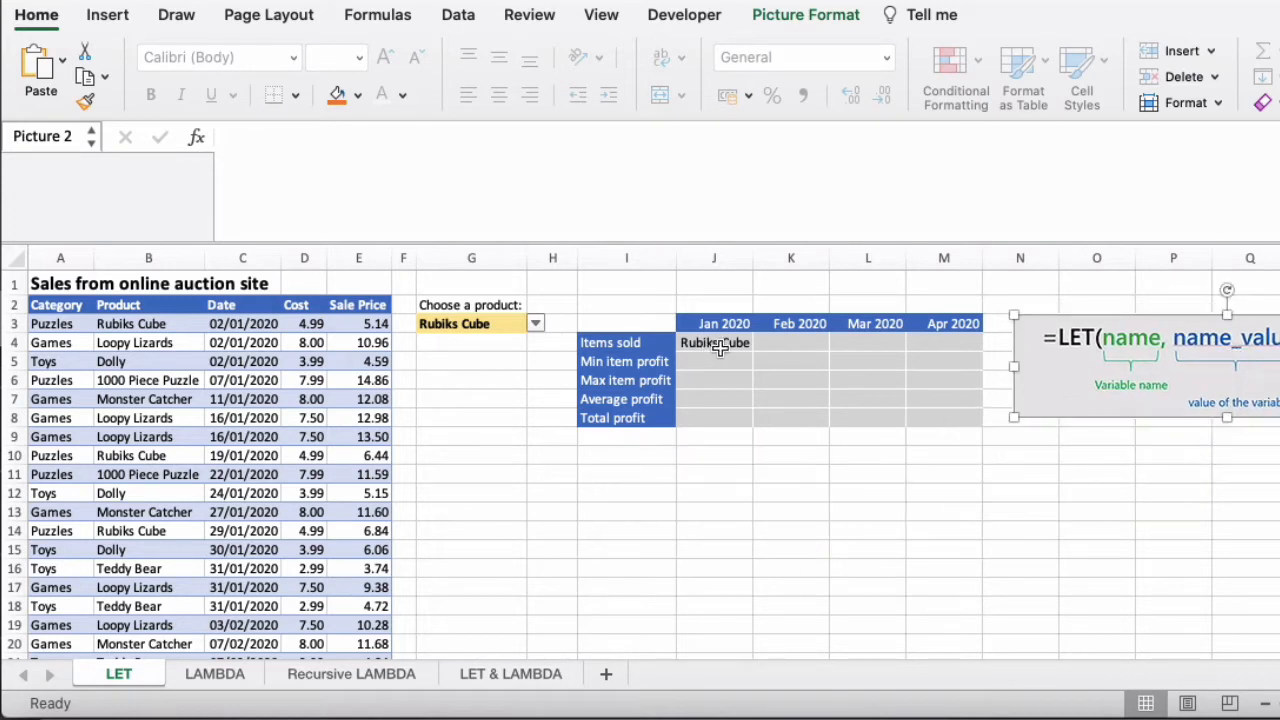
Replace the calculation of the LET formula in J4 with dateRng, enter it and look through the returned range.
left_click(719, 346)
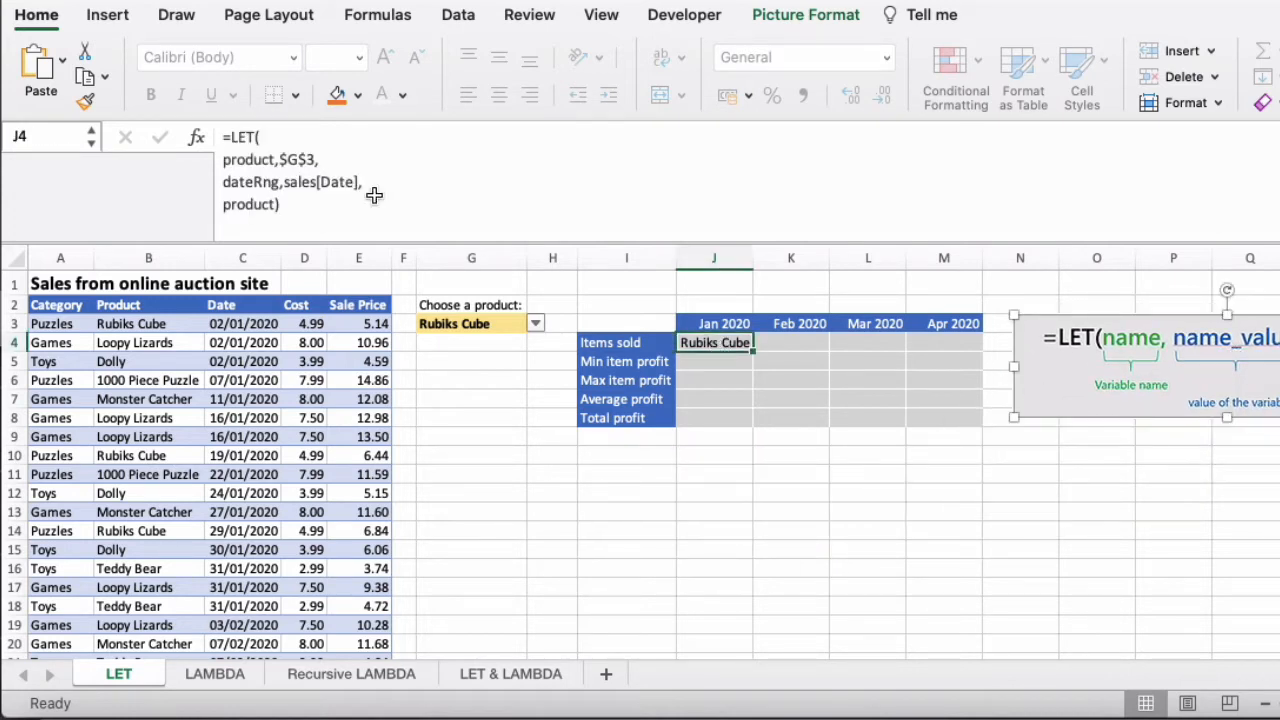
left_click(279, 204)
key("BackSpace")
key("BackSpace")
key("BackSpace")
key("BackSpace")
key("BackSpace")
key("BackSpace")
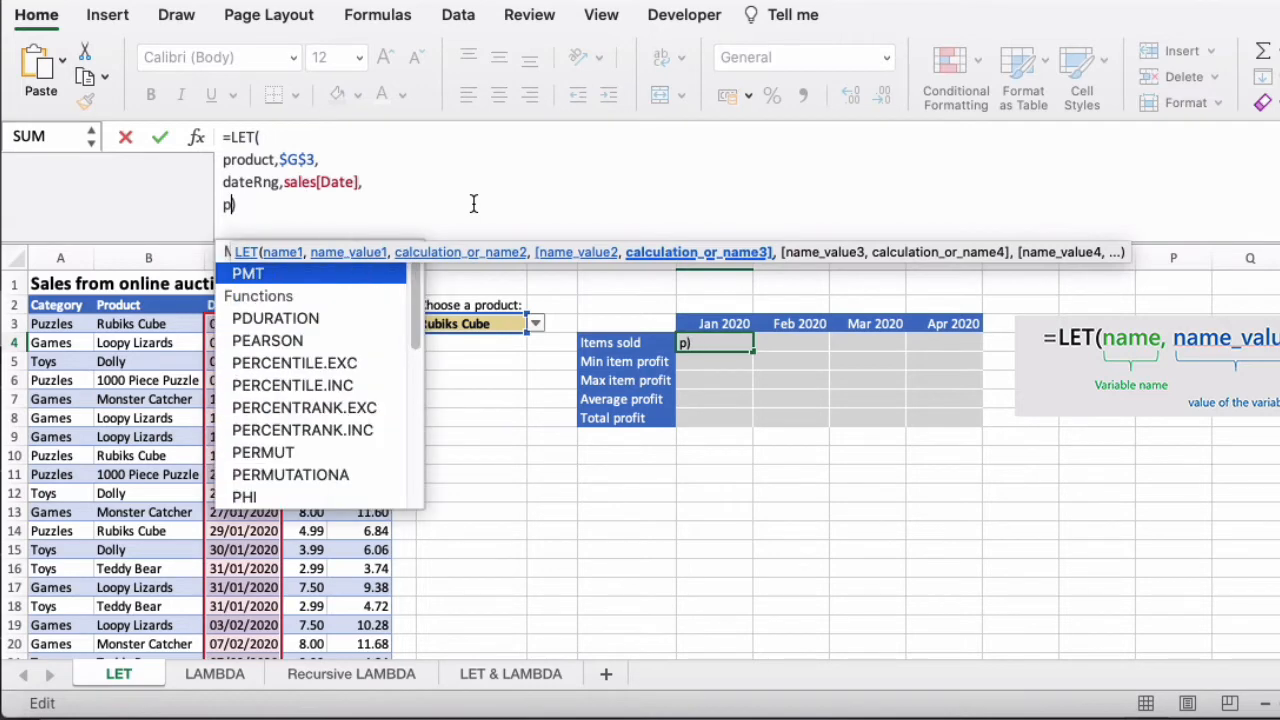
key("BackSpace")
type("dateRng")
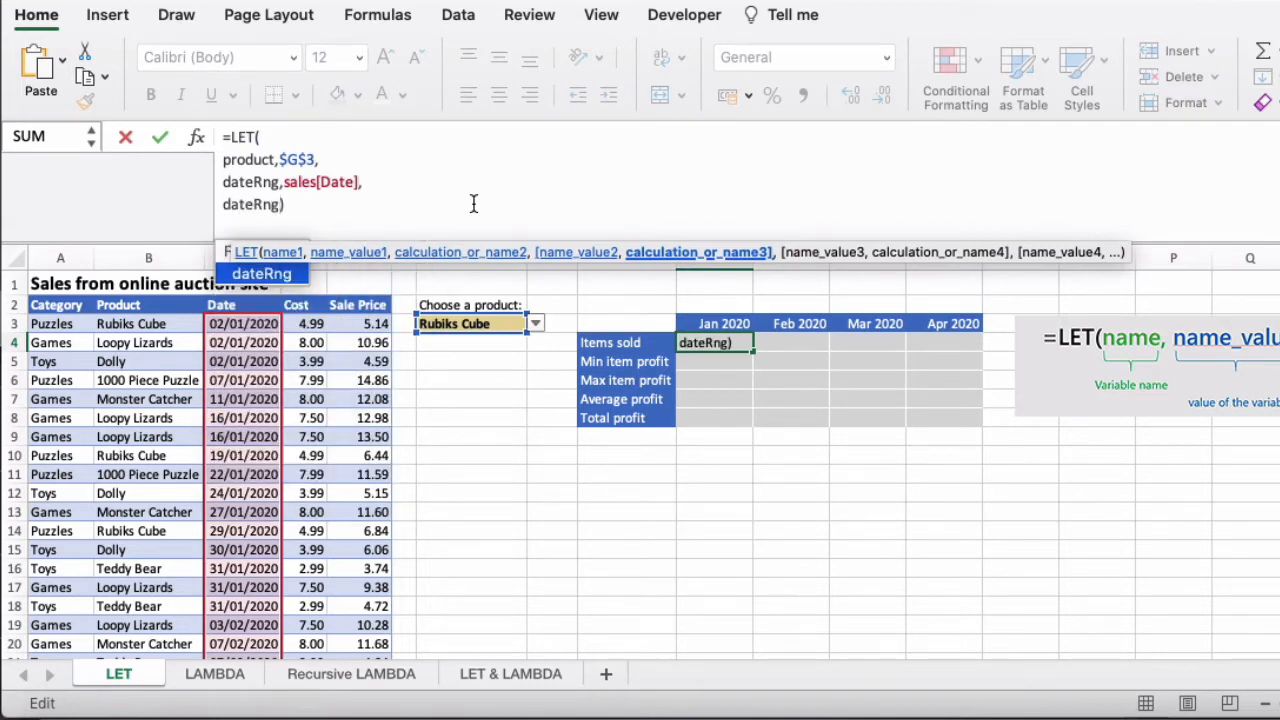
key("Return")
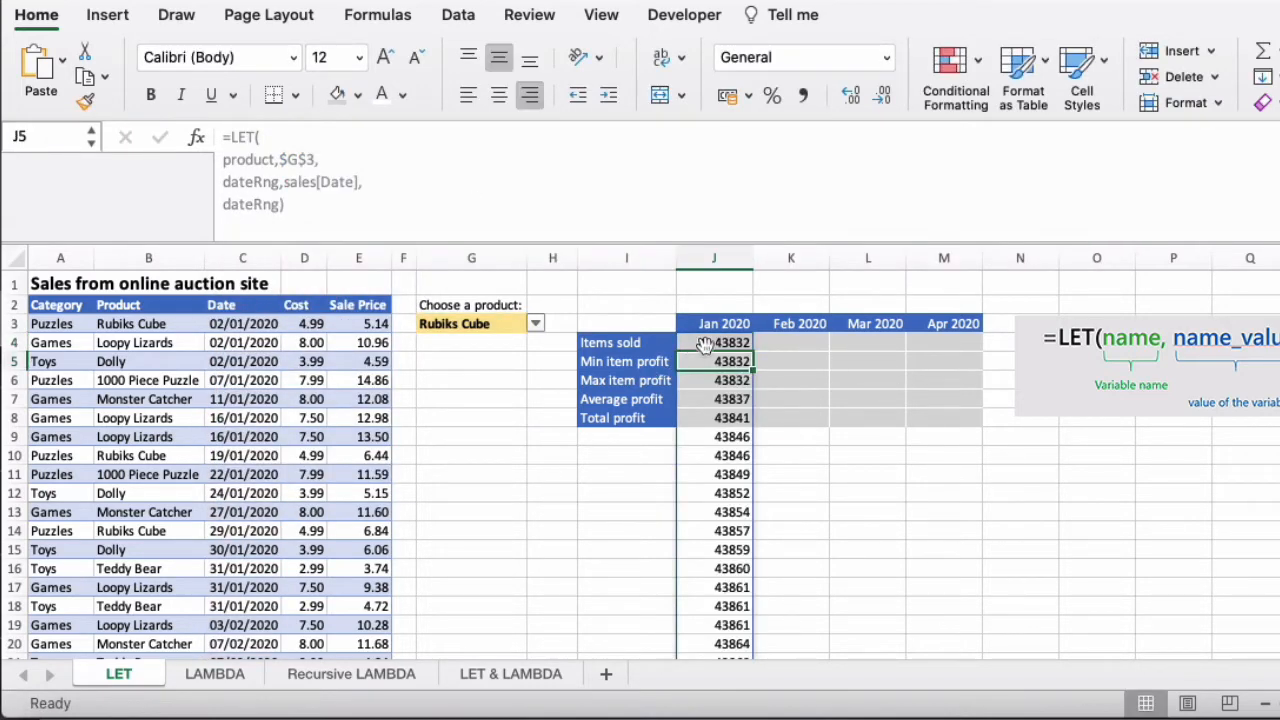
left_click(705, 345)
scroll(720, 370, "down", 6)
scroll(735, 388, "up", 6)
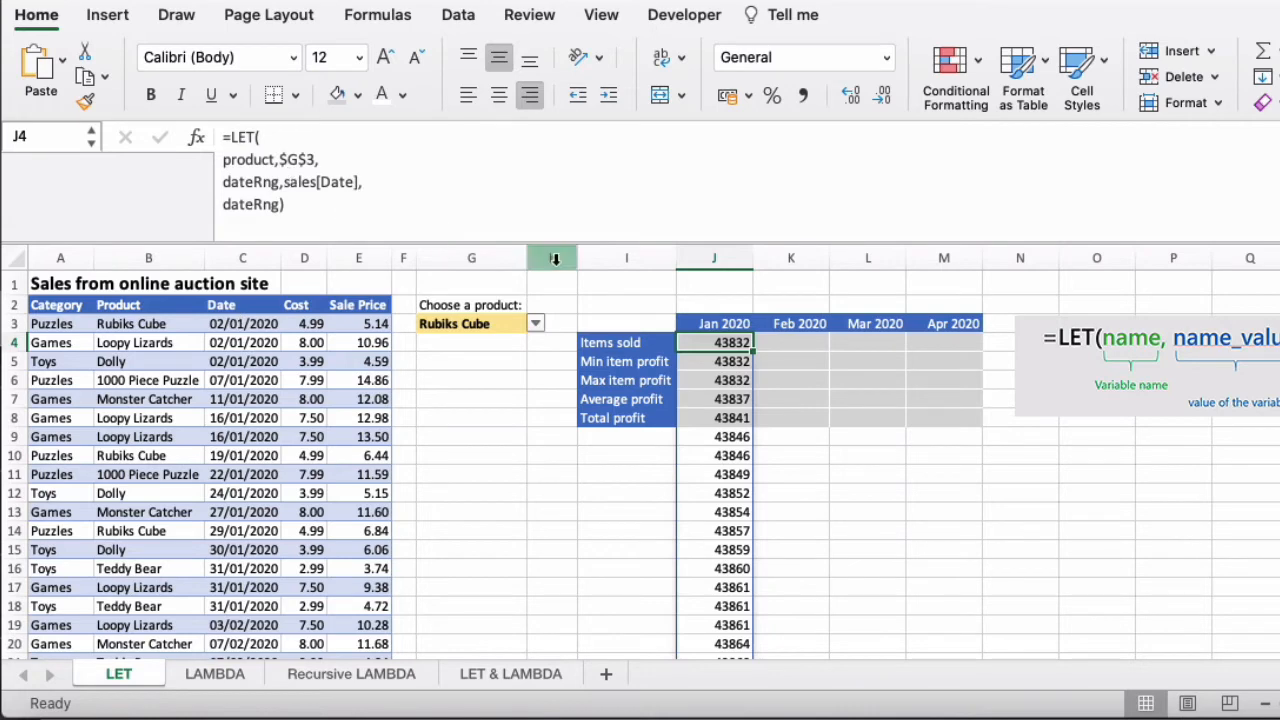
Set the calculation of the LET formula in J4 back to product and enter it.
left_click(282, 205)
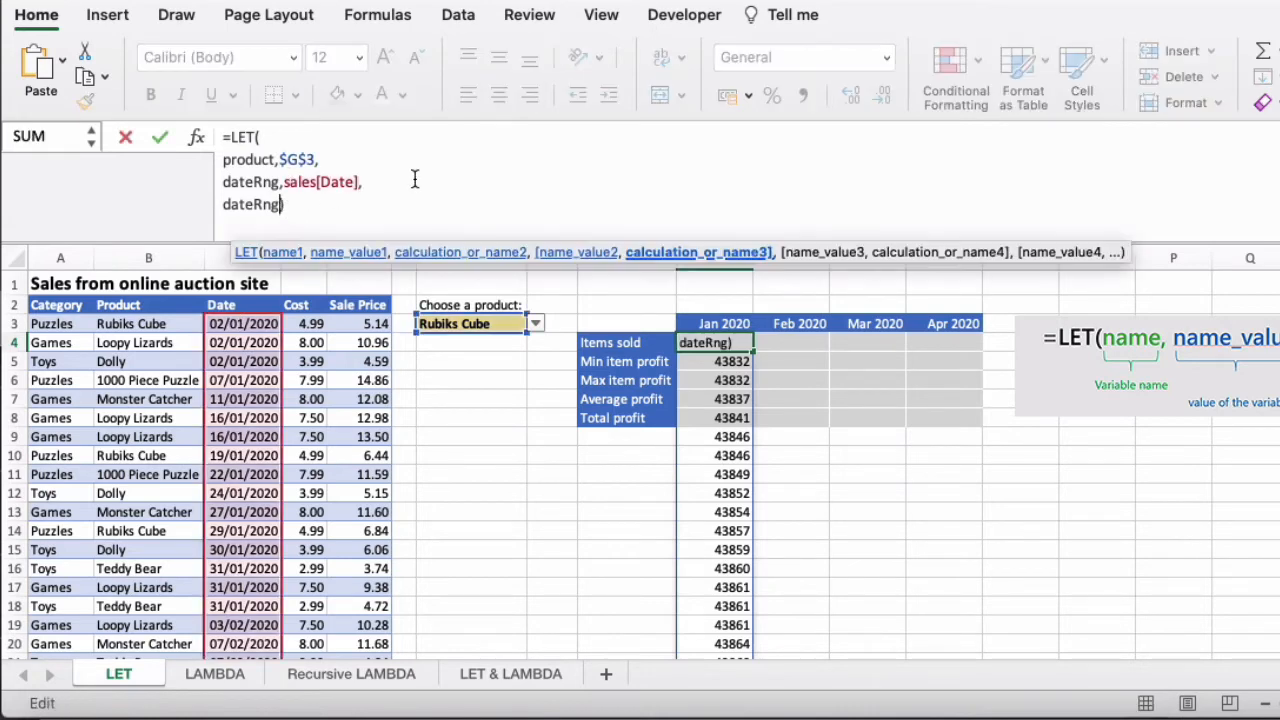
key("BackSpace")
key("BackSpace")
key("BackSpace")
key("BackSpace")
key("BackSpace")
key("BackSpace")
key("BackSpace")
type("produ")
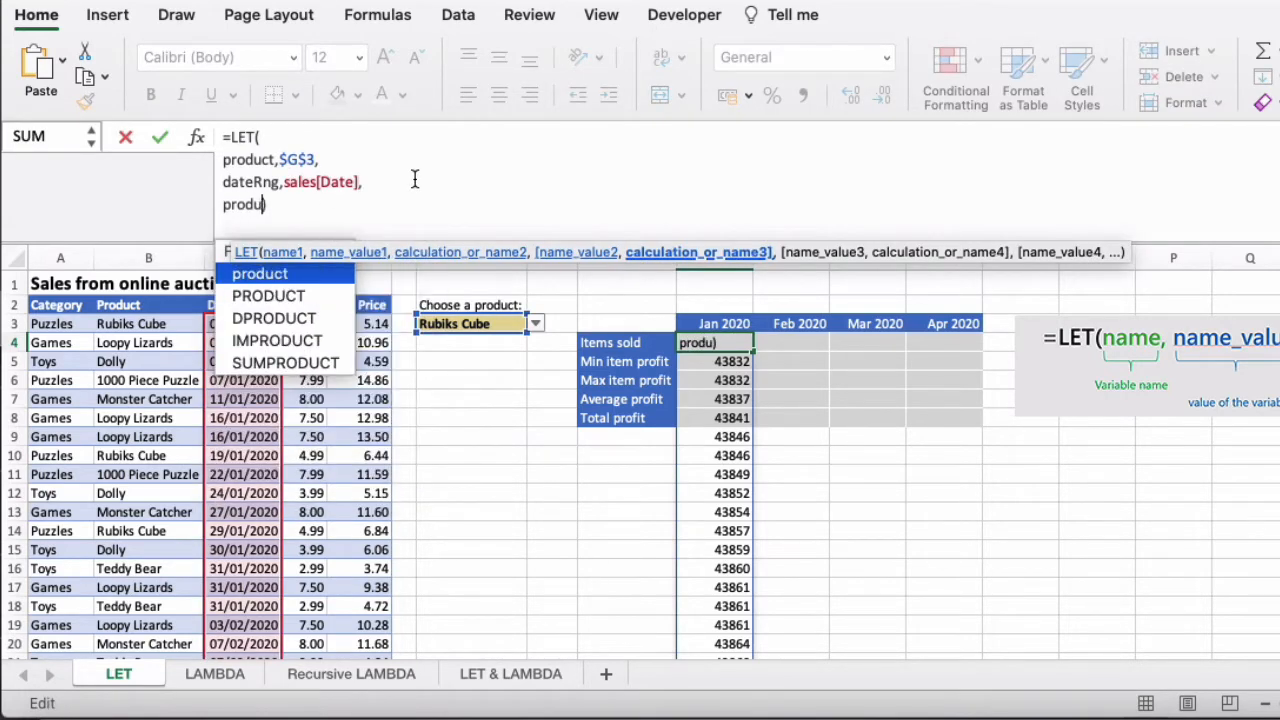
type("ct")
key("Return")
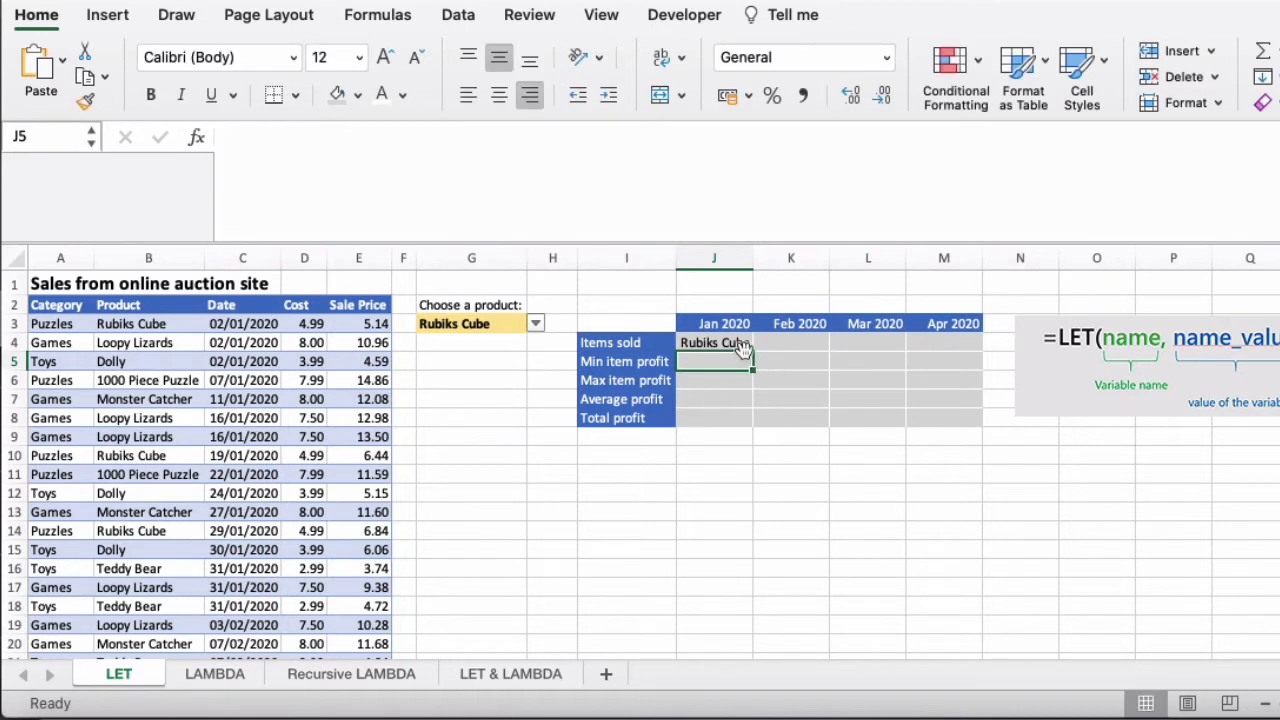
Add a variable helloWorld with the text value "Hello World" on a new line after dateRng in the J4 formula.
left_click(740, 345)
left_click(428, 183)
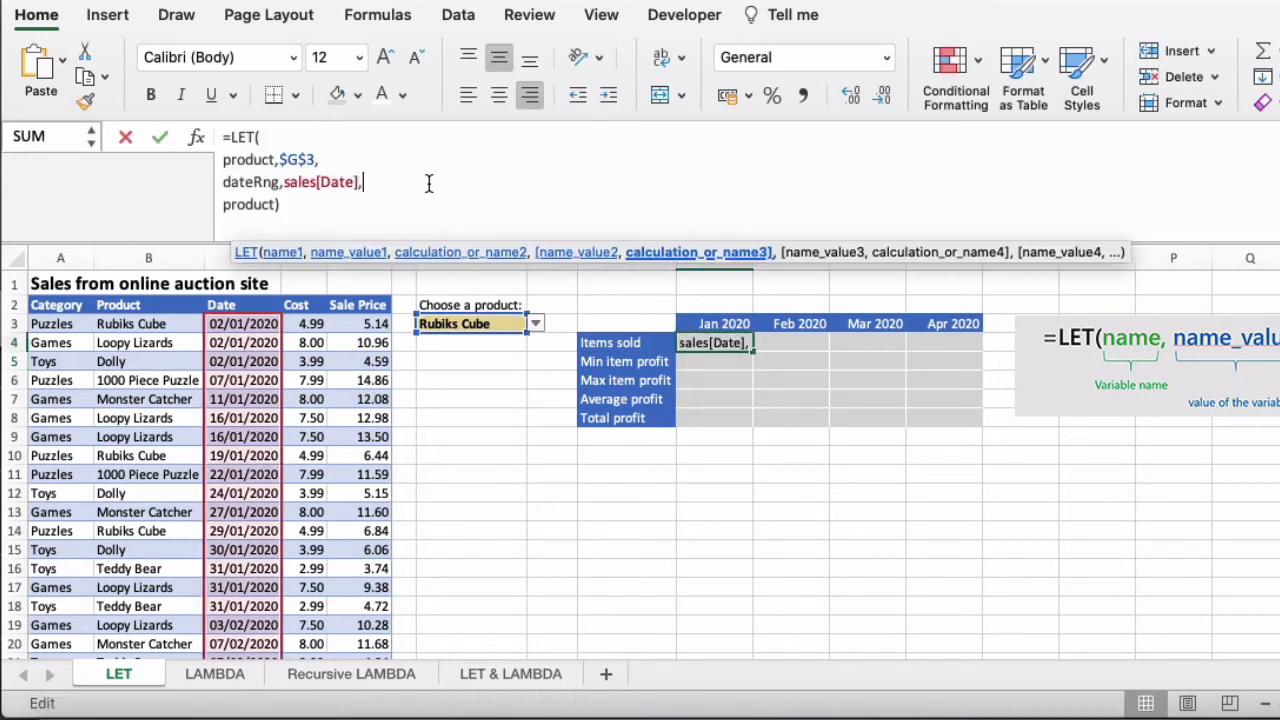
key("alt+Return")
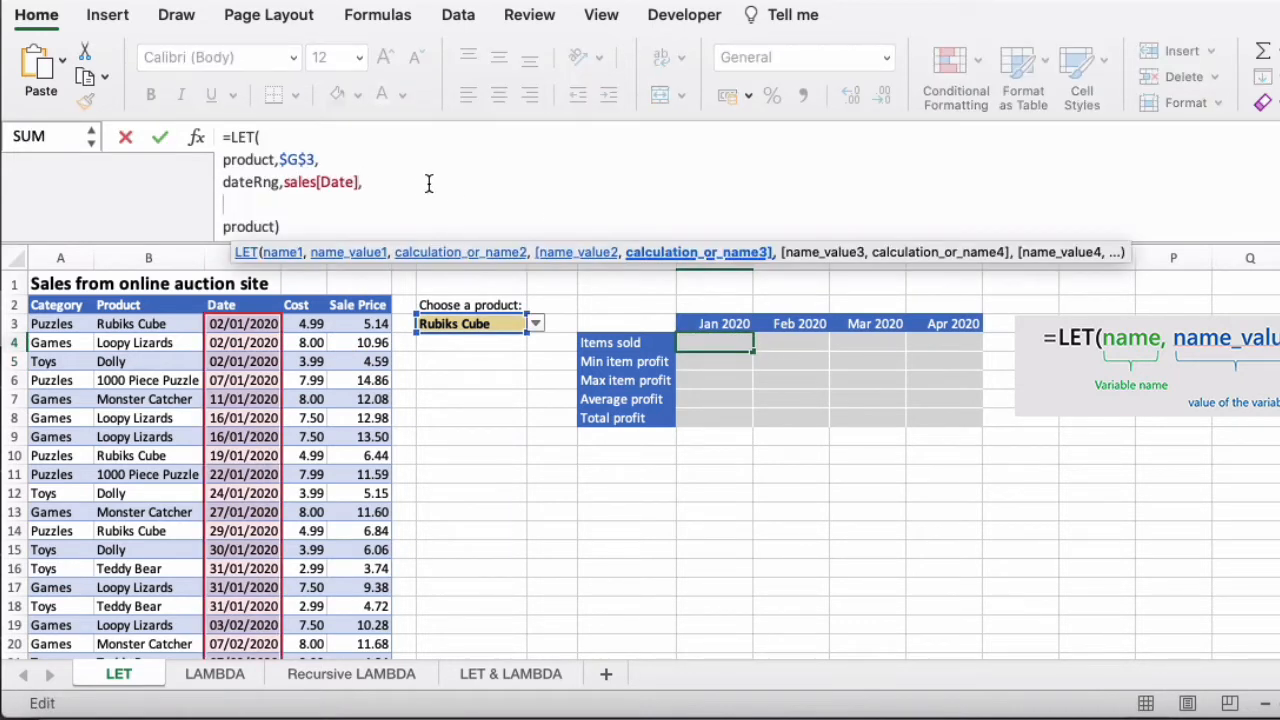
type("item,")
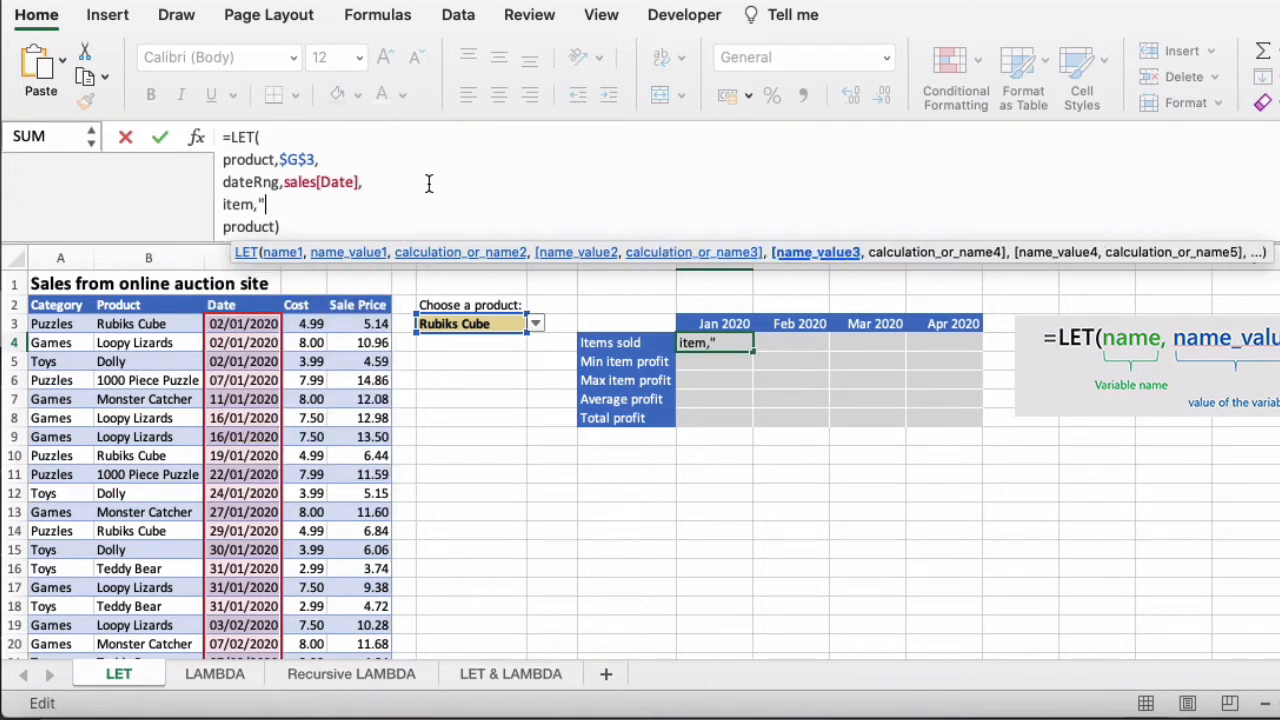
type("\"")
key("BackSpace")
key("BackSpace")
key("BackSpace")
key("BackSpace")
key("BackSpace")
key("BackSpace")
type("hel")
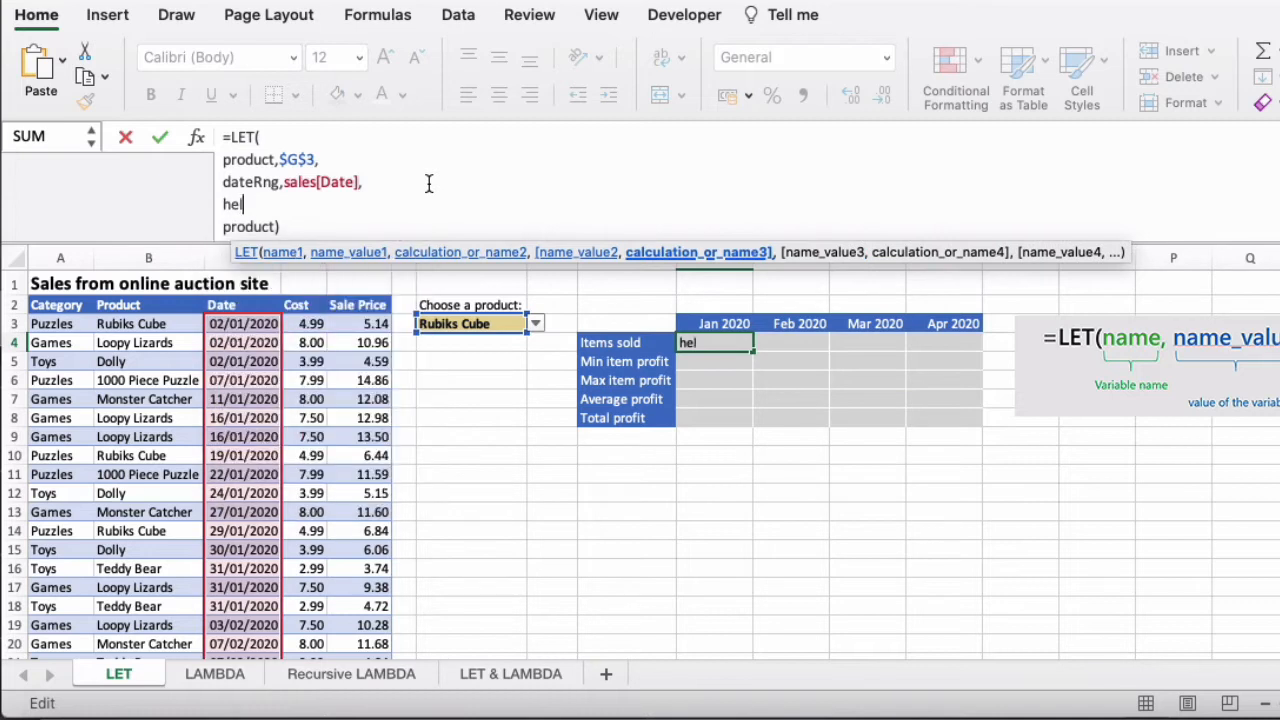
type("loWorld,\"Hello World")
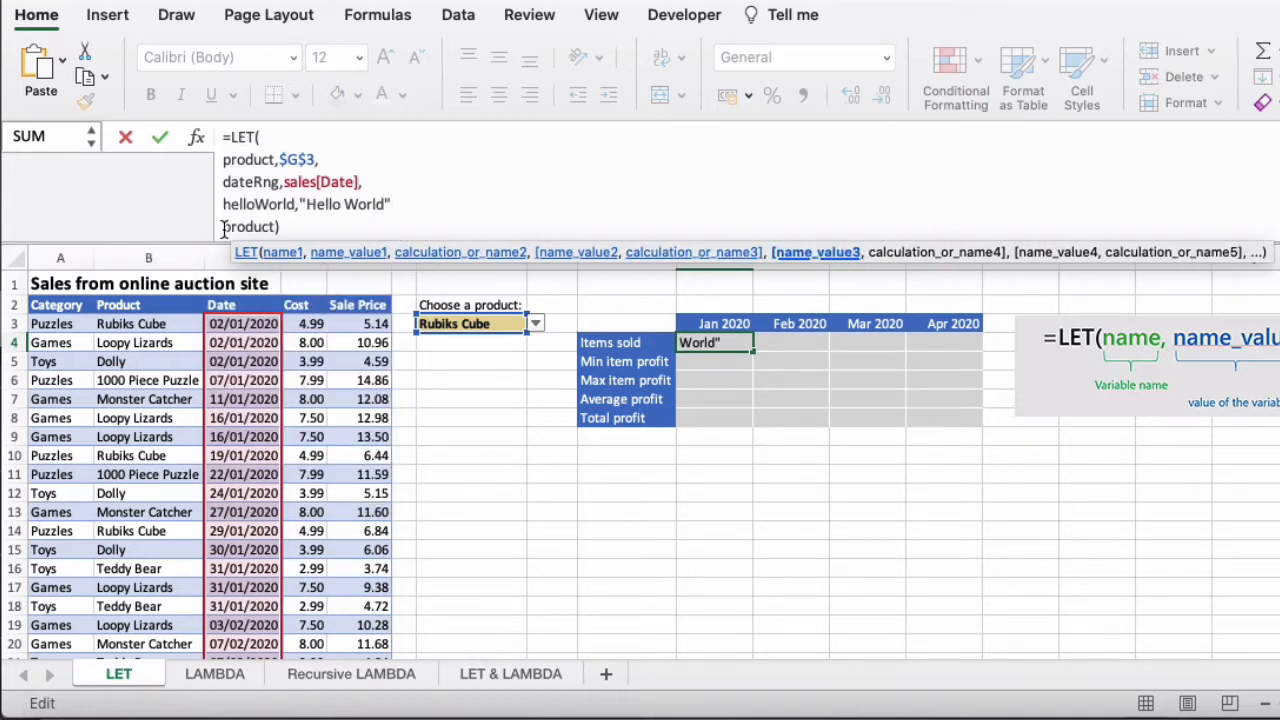
Make helloWorld the calculation of the LET formula, add the missing comma after "Hello World" and enter it.
left_click_drag(280, 228, 202, 235)
type("helloWorld")
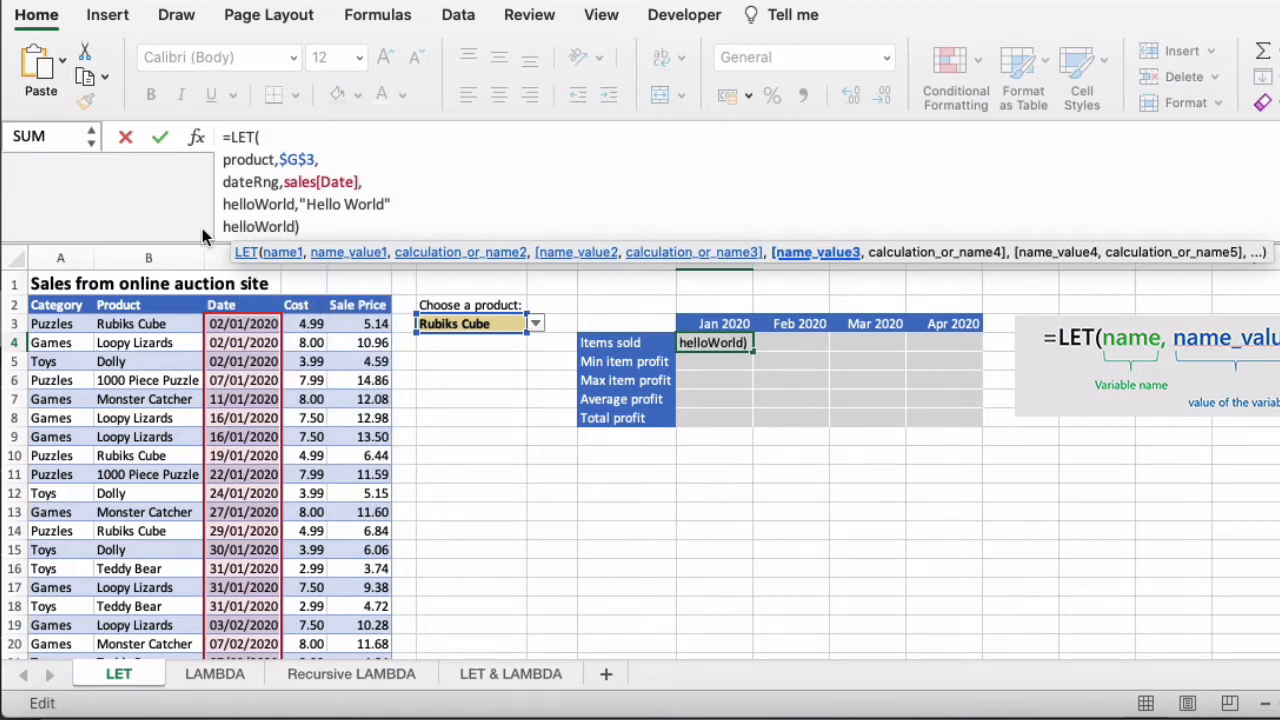
key("Return")
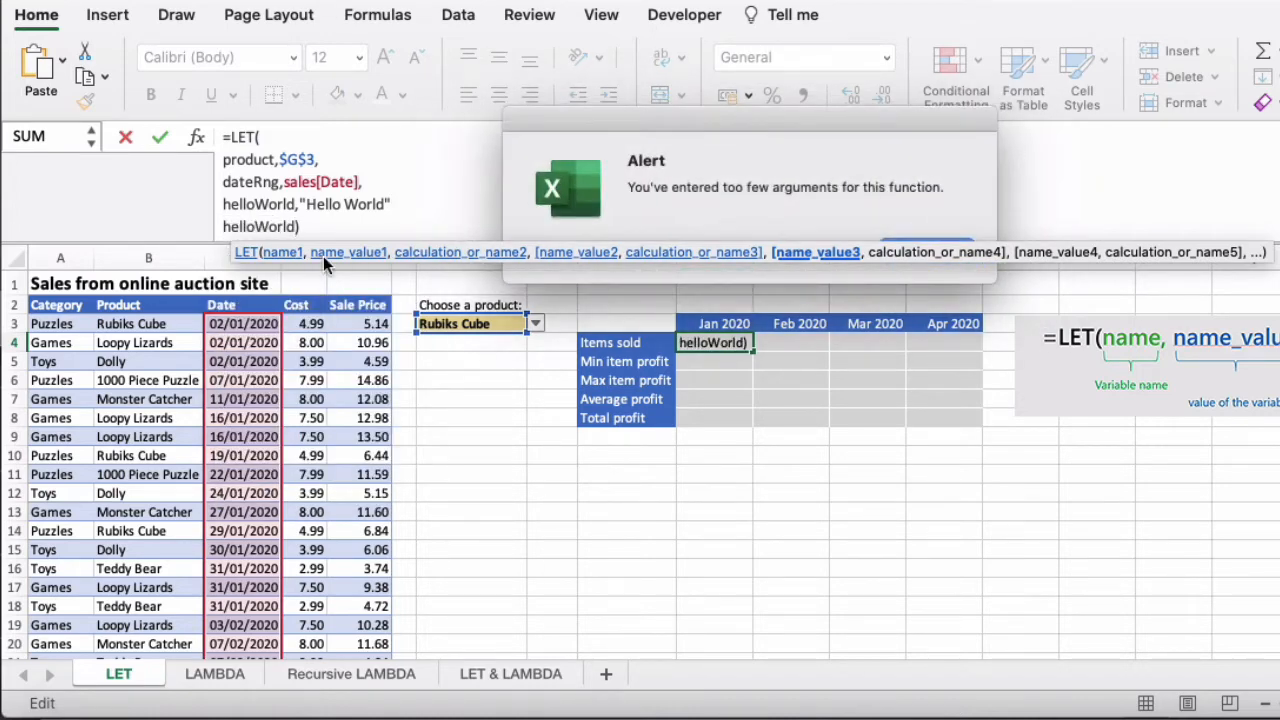
key("Return")
left_click(458, 204)
type(",")
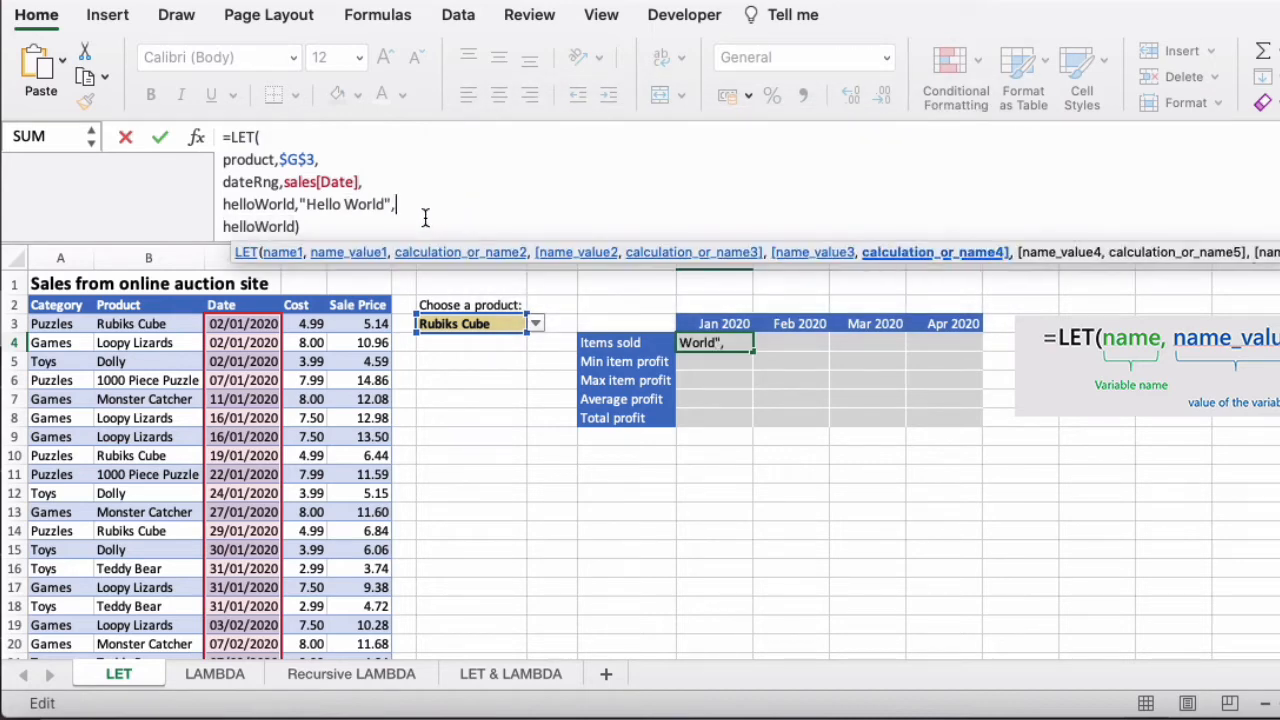
key("Return")
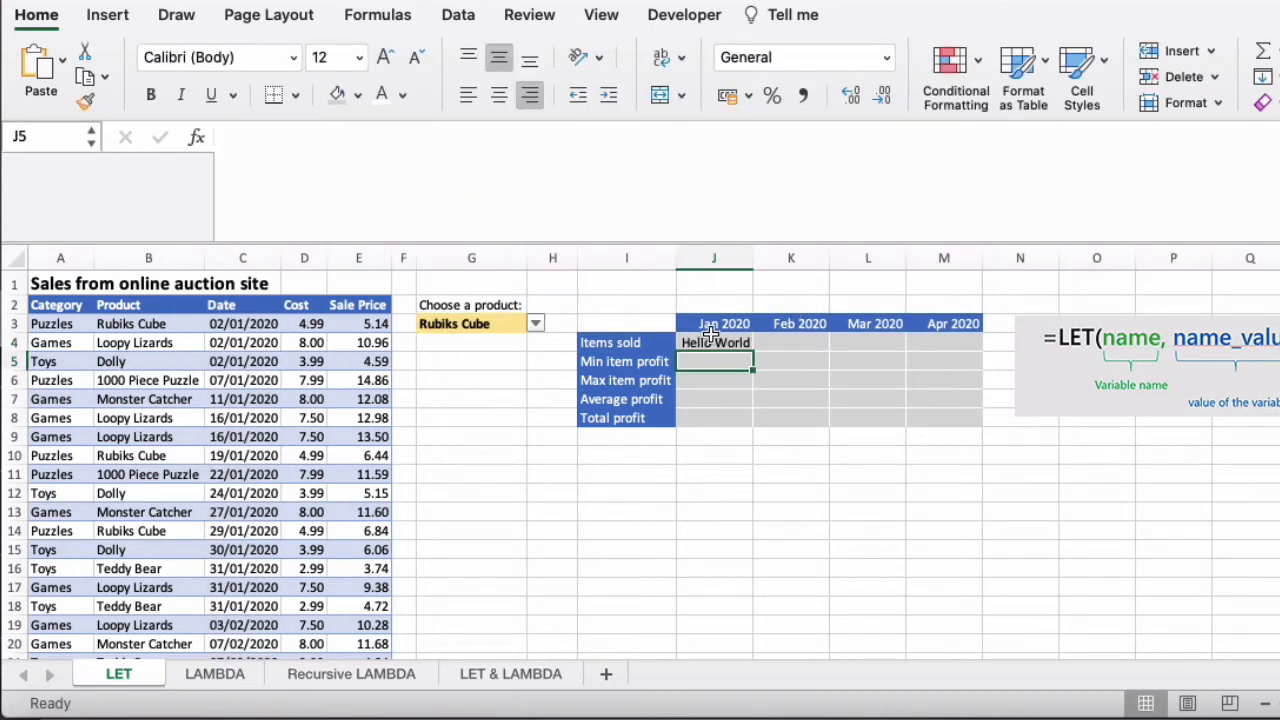
Strip the J4 formula's helloWorld variable, its calculation and the dateRng definition, keeping the product,$G$3 line.
left_click(712, 342)
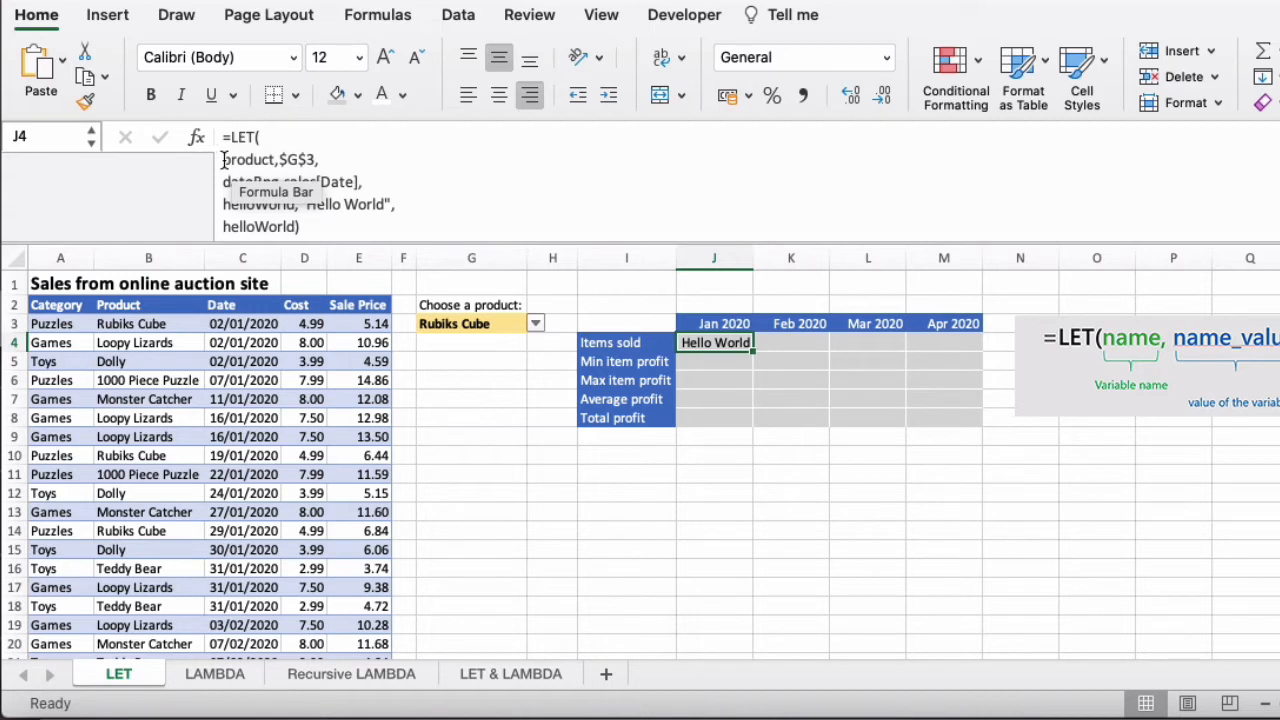
left_click_drag(226, 162, 337, 162)
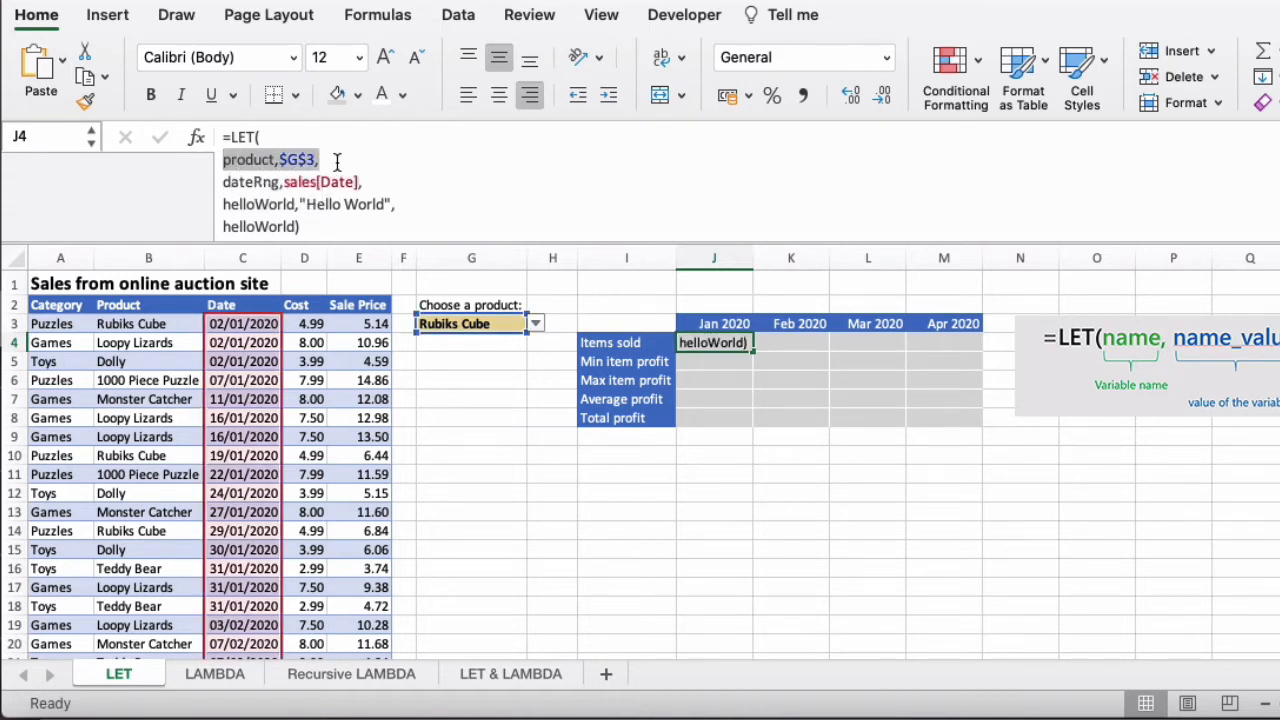
left_click_drag(224, 182, 410, 186)
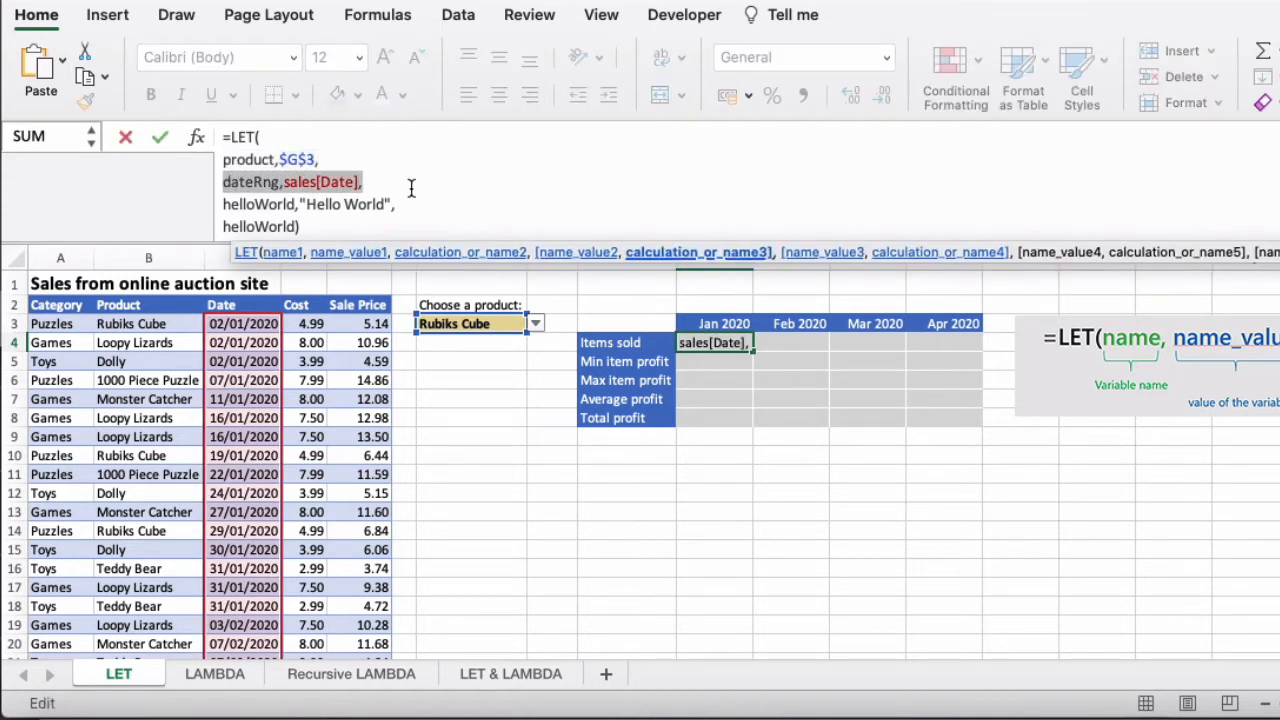
left_click(297, 227)
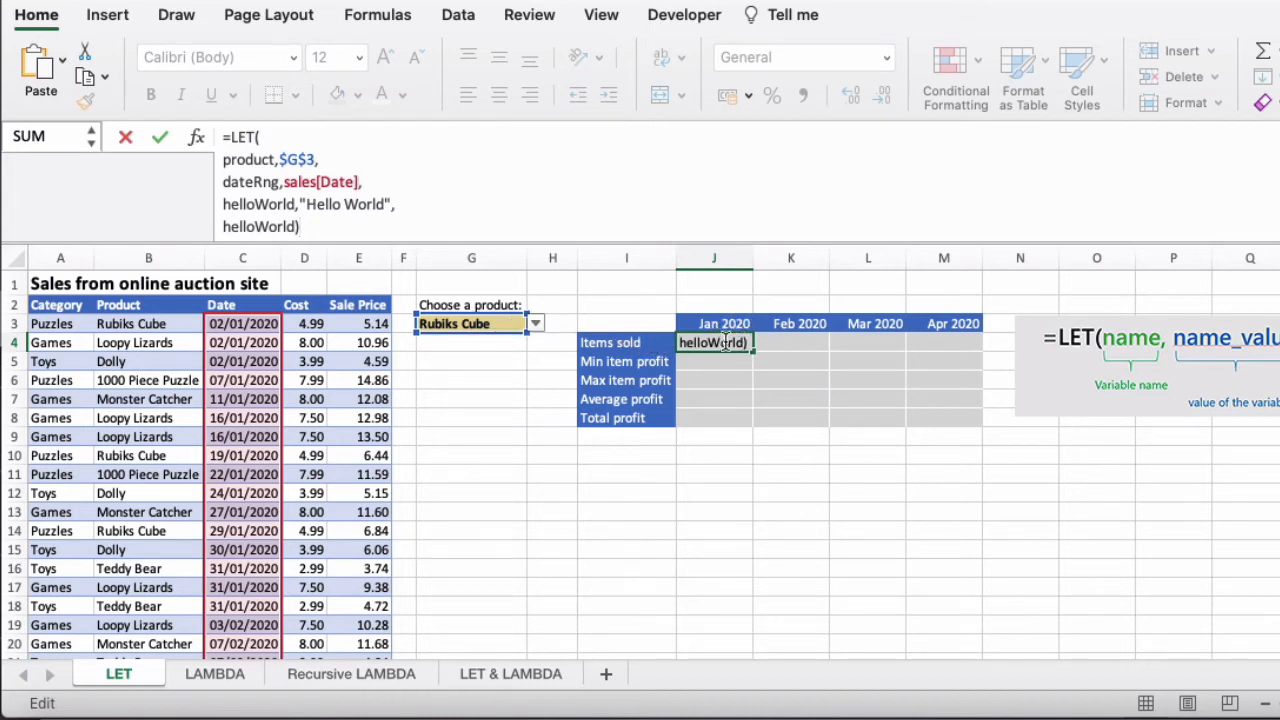
left_click(296, 226)
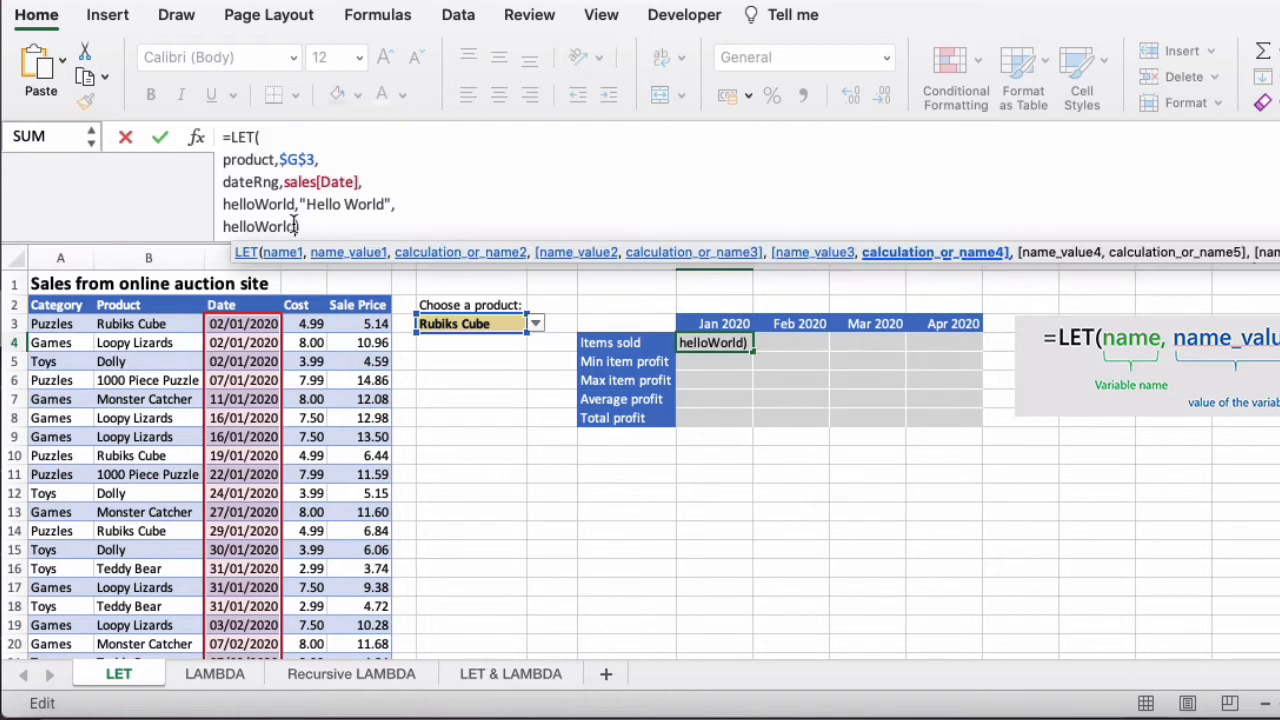
left_click_drag(296, 226, 221, 206)
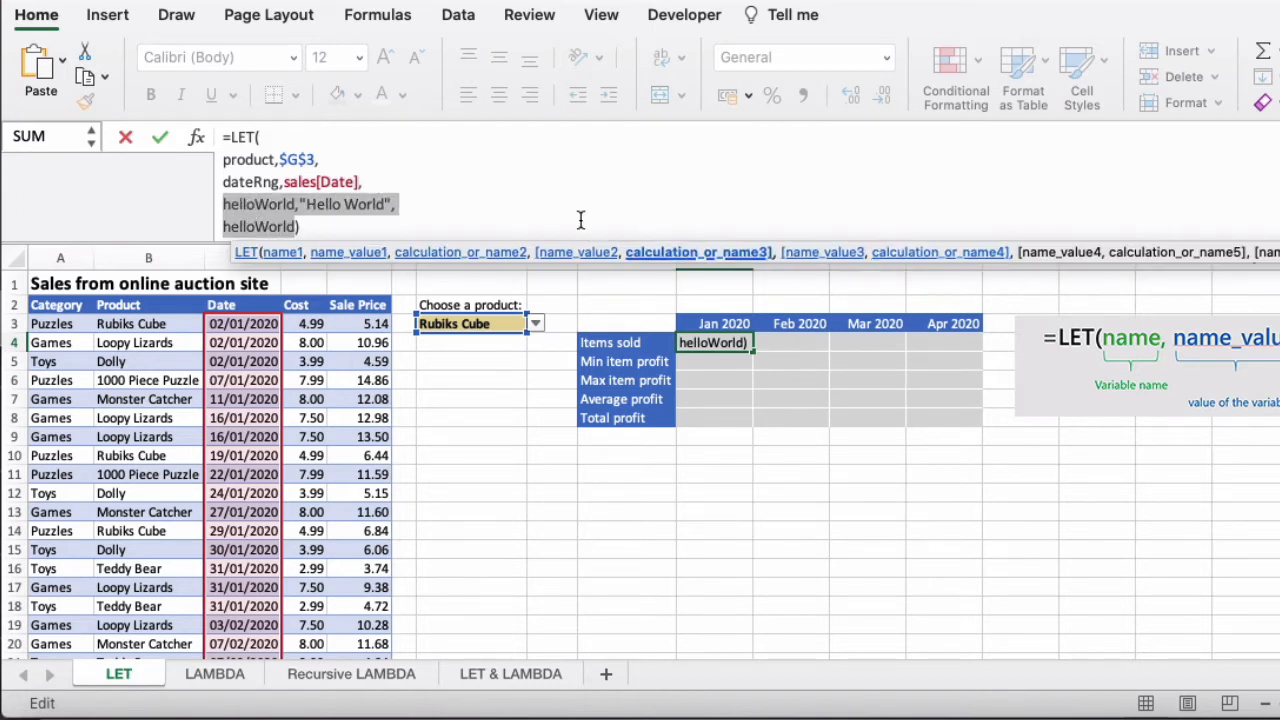
key("BackSpace")
key("BackSpace")
key("BackSpace")
key("BackSpace")
key("BackSpace")
key("BackSpace")
key("BackSpace")
key("BackSpace")
key("BackSpace")
key("BackSpace")
key("BackSpace")
key("BackSpace")
key("BackSpace")
key("BackSpace")
key("BackSpace")
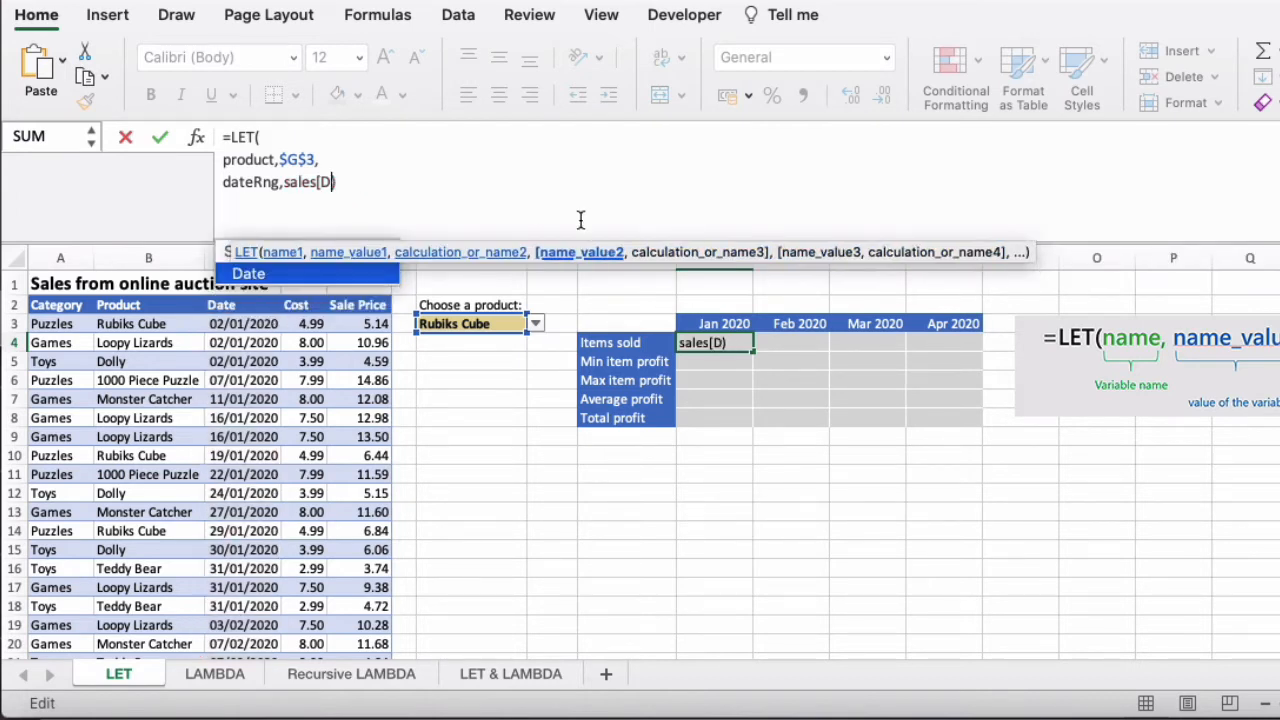
key("BackSpace")
key("BackSpace")
key("BackSpace")
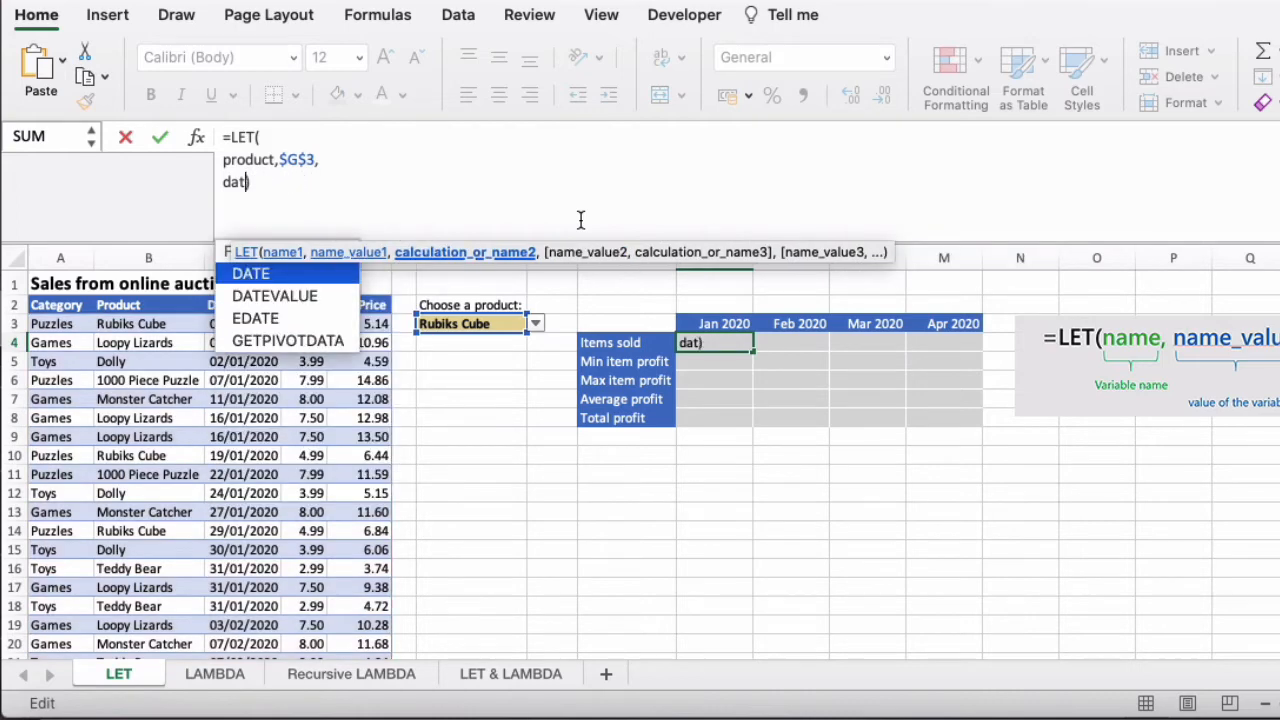
Define a variable dateFrom as the January header cell with its row locked, J$3, followed by a comma and a line break.
type("e")
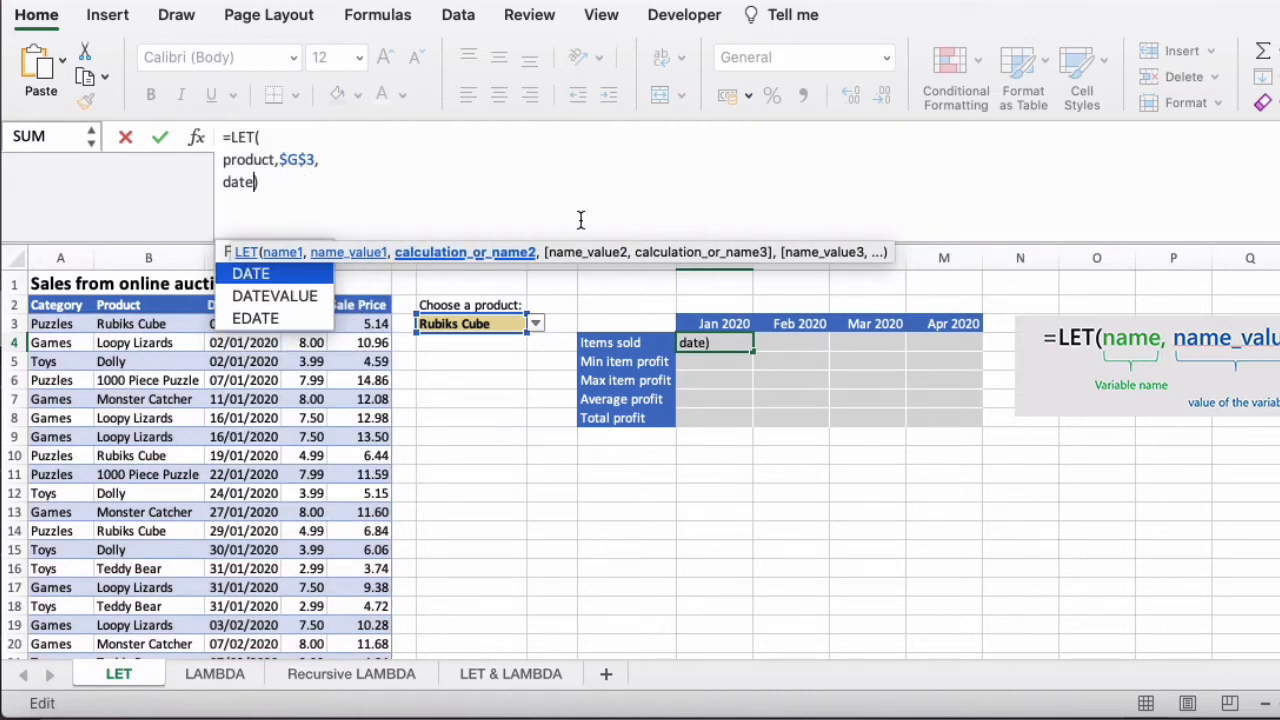
type("From")
key("BackSpace")
key("BackSpace")
key("BackSpace")
key("BackSpace")
type("From")
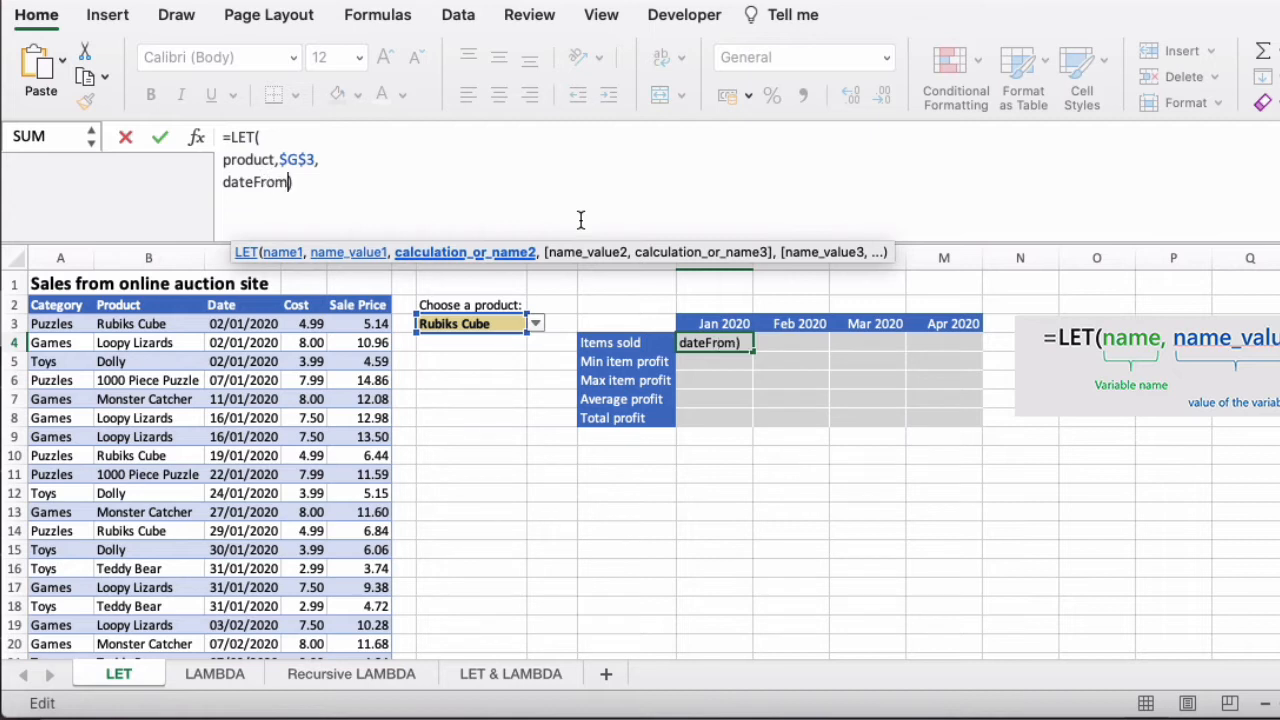
type(",")
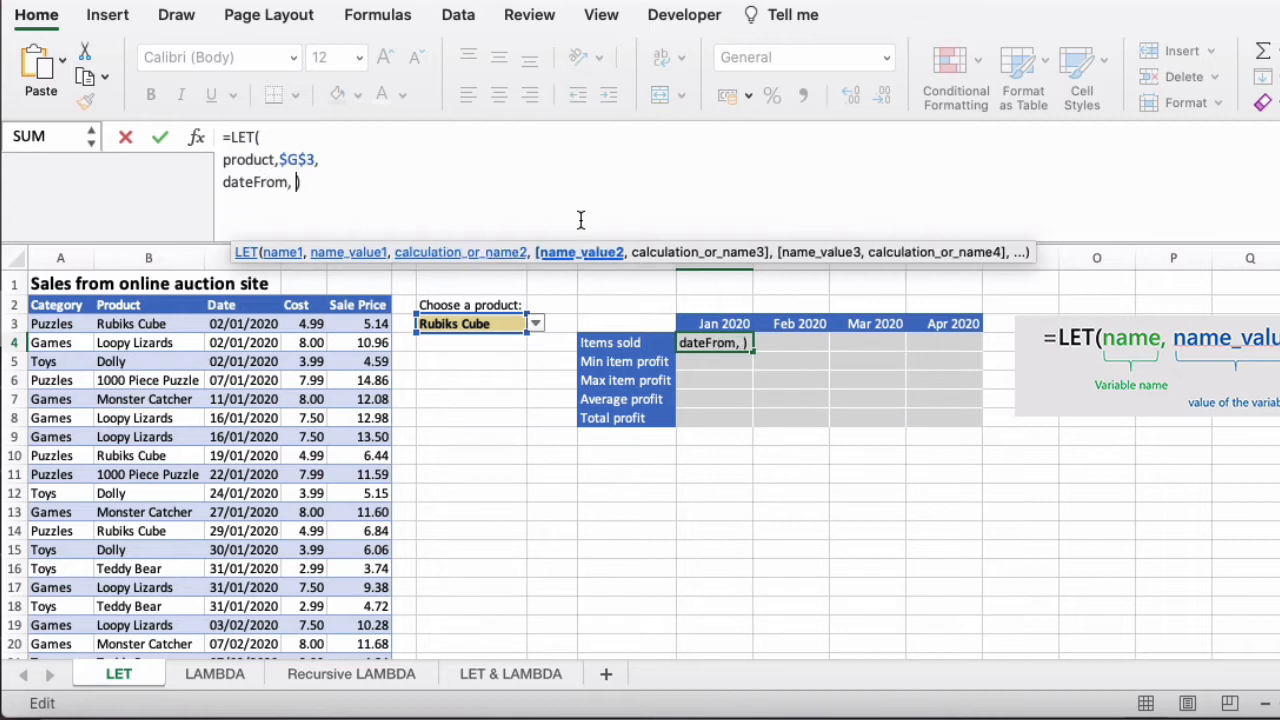
left_click(725, 323)
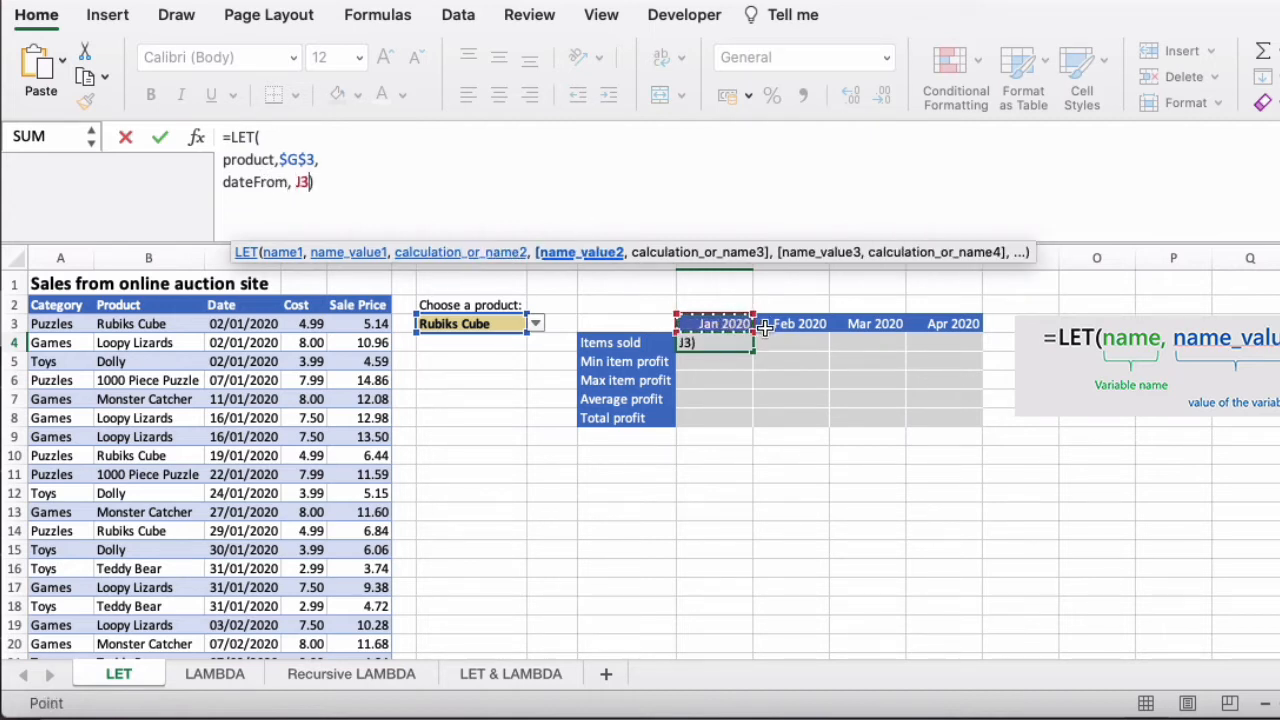
left_click(300, 184)
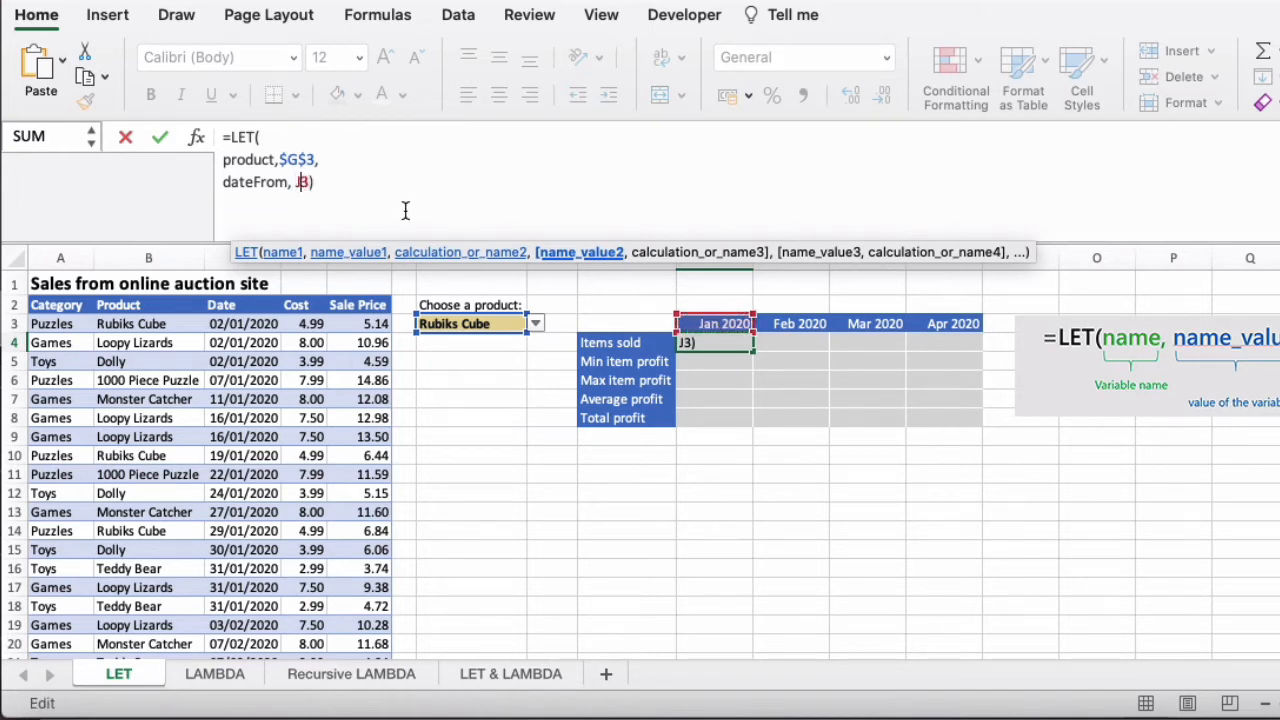
type("$3,")
key("alt+Return")
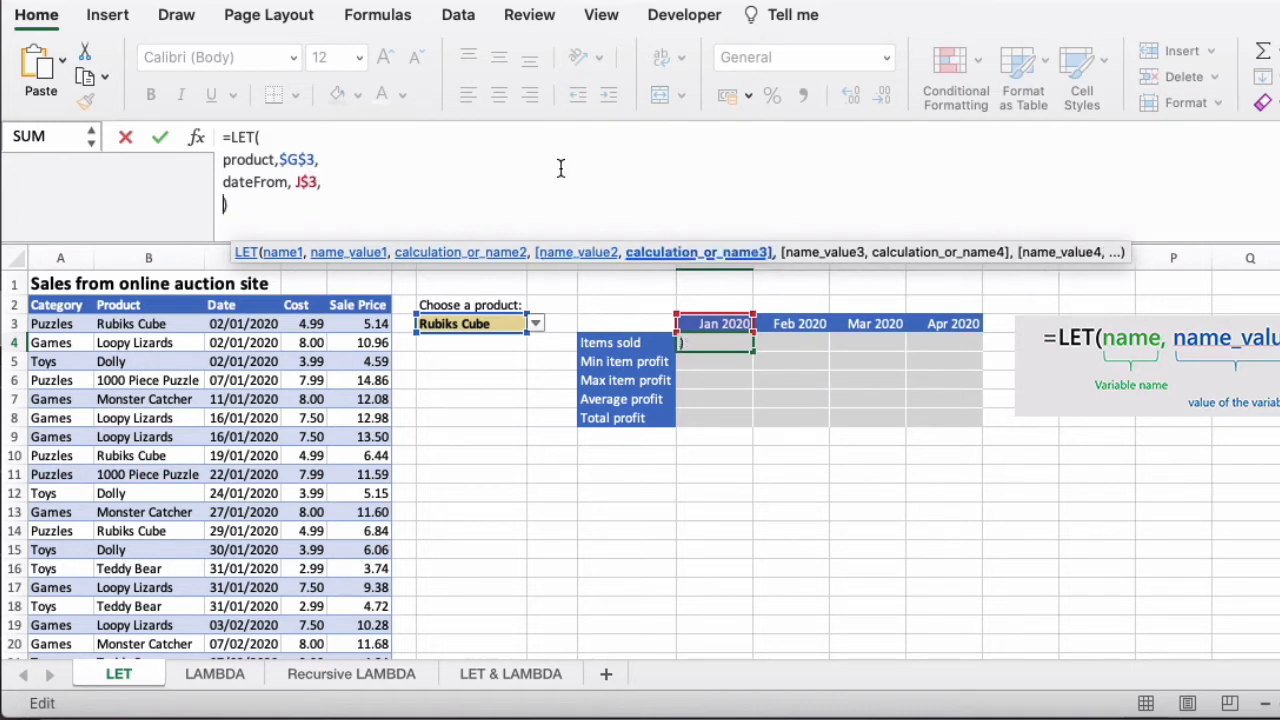
Define a variable dateTo as EOMONTH(dateFrom, 0) in the J4 LET formula, followed by a comma and a line break.
left_click(332, 204)
type("dateTo,")
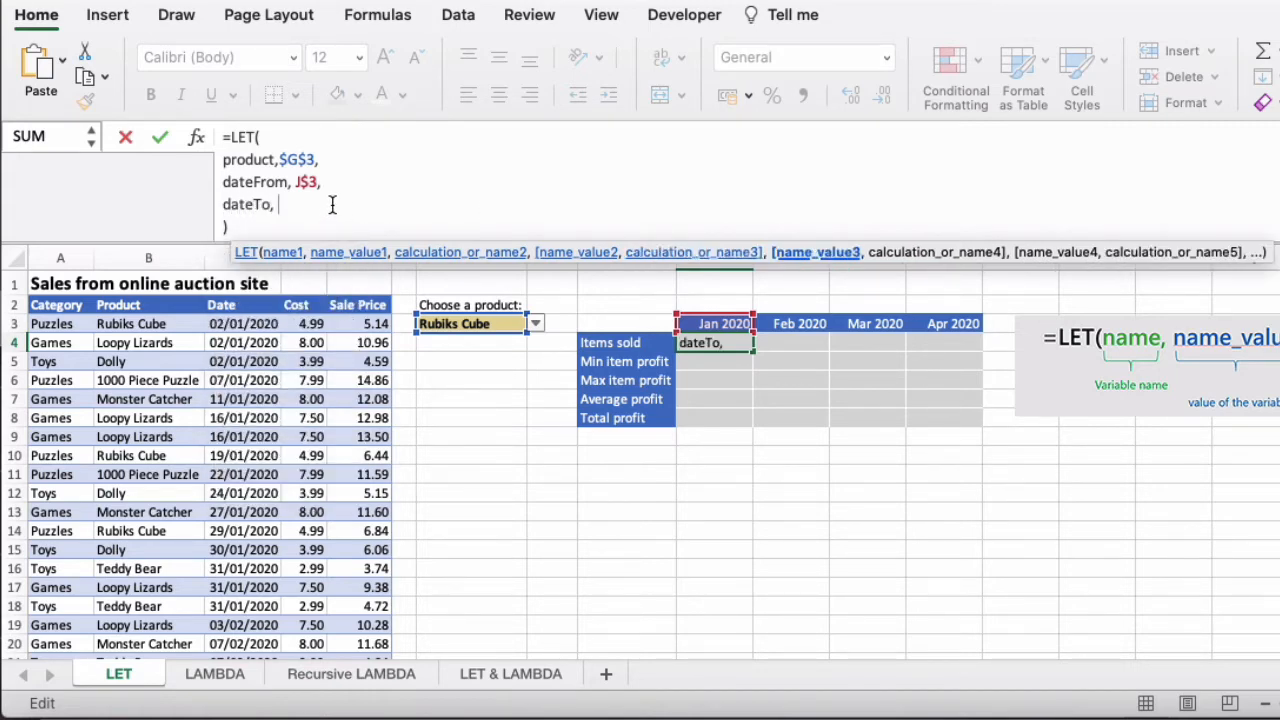
type(" EOMONTH(")
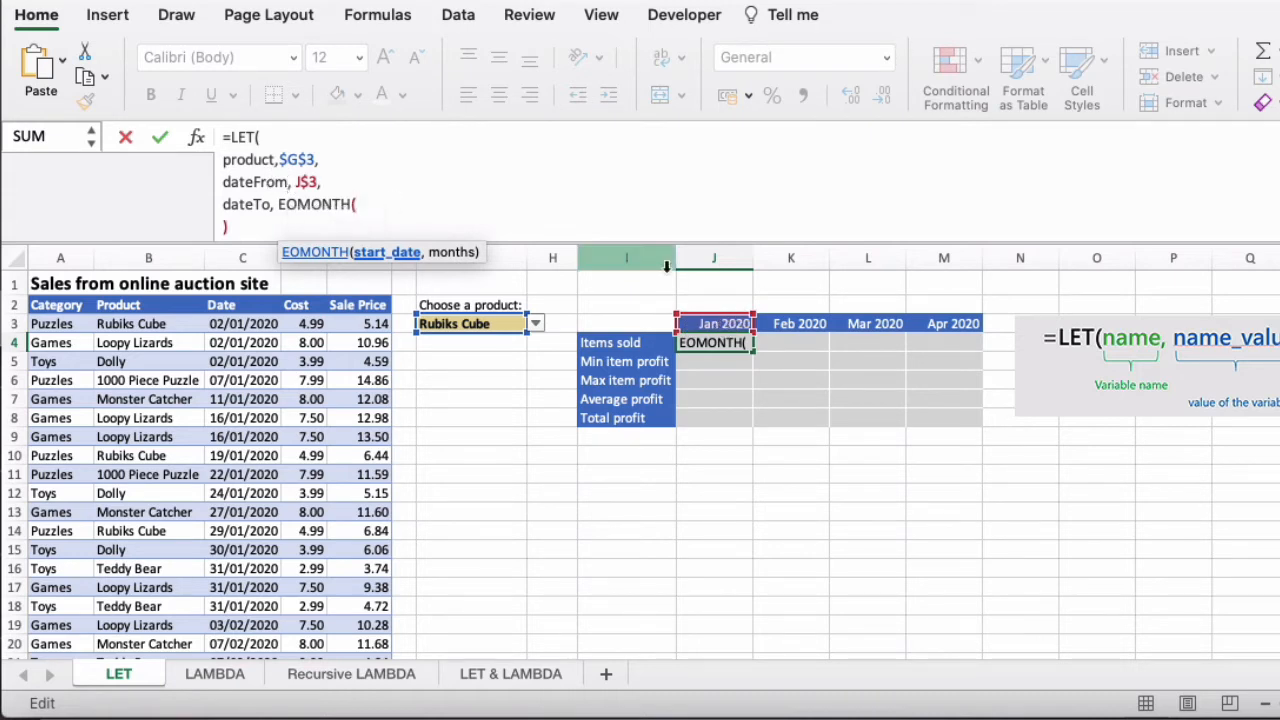
type("dateFrom,")
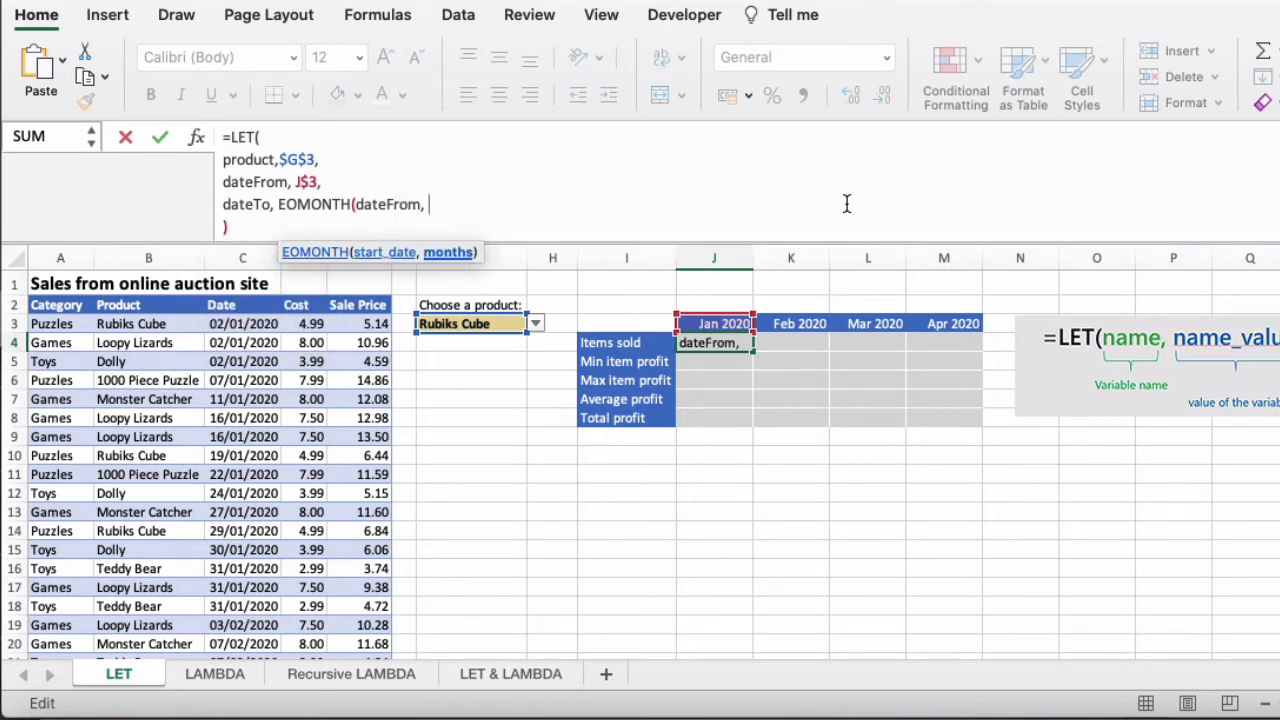
type("0),")
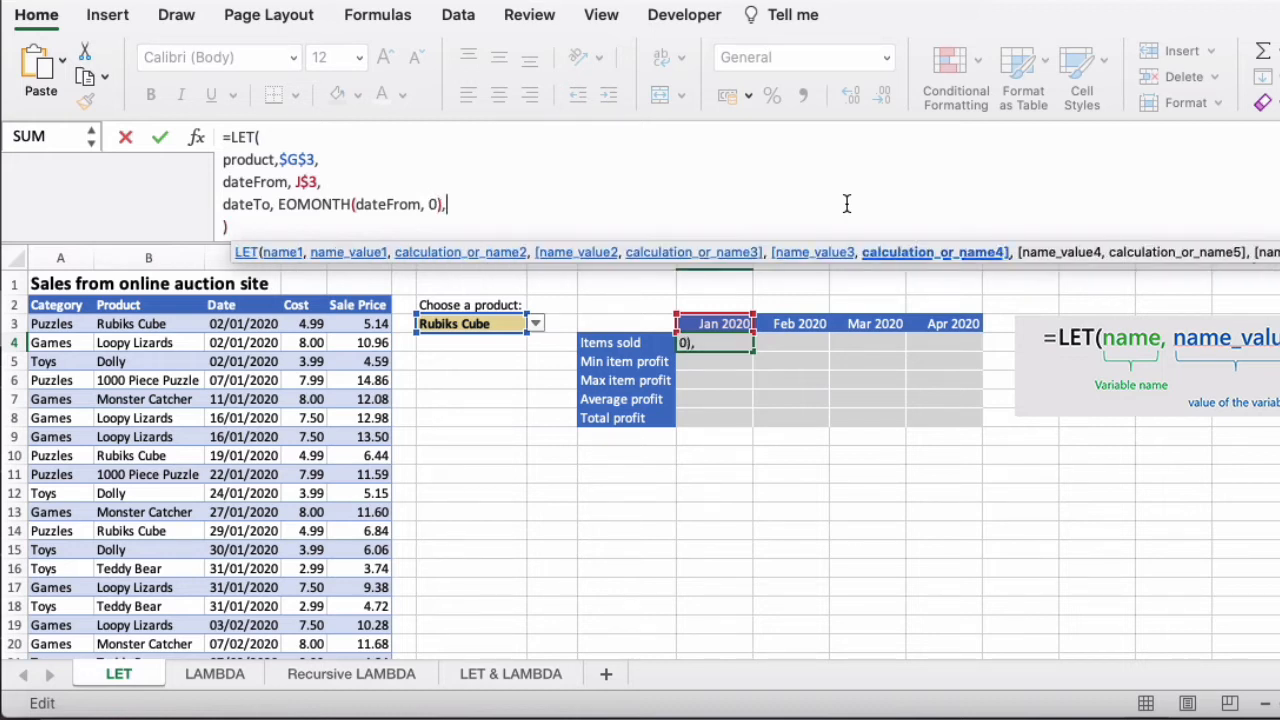
key("alt+Return")
Enlarge the formula bar and define productRng as sales[Product], followed by a comma and a line break.
left_click_drag(1192, 243, 1192, 309)
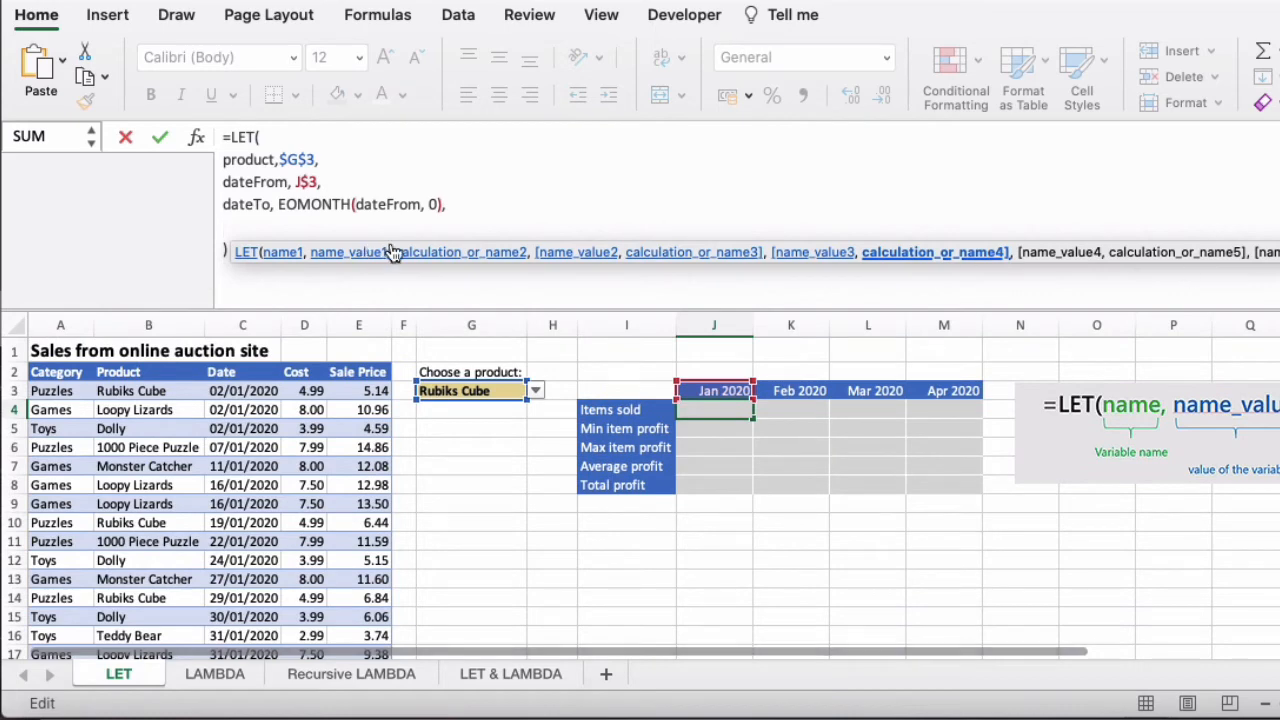
type("productRng, ")
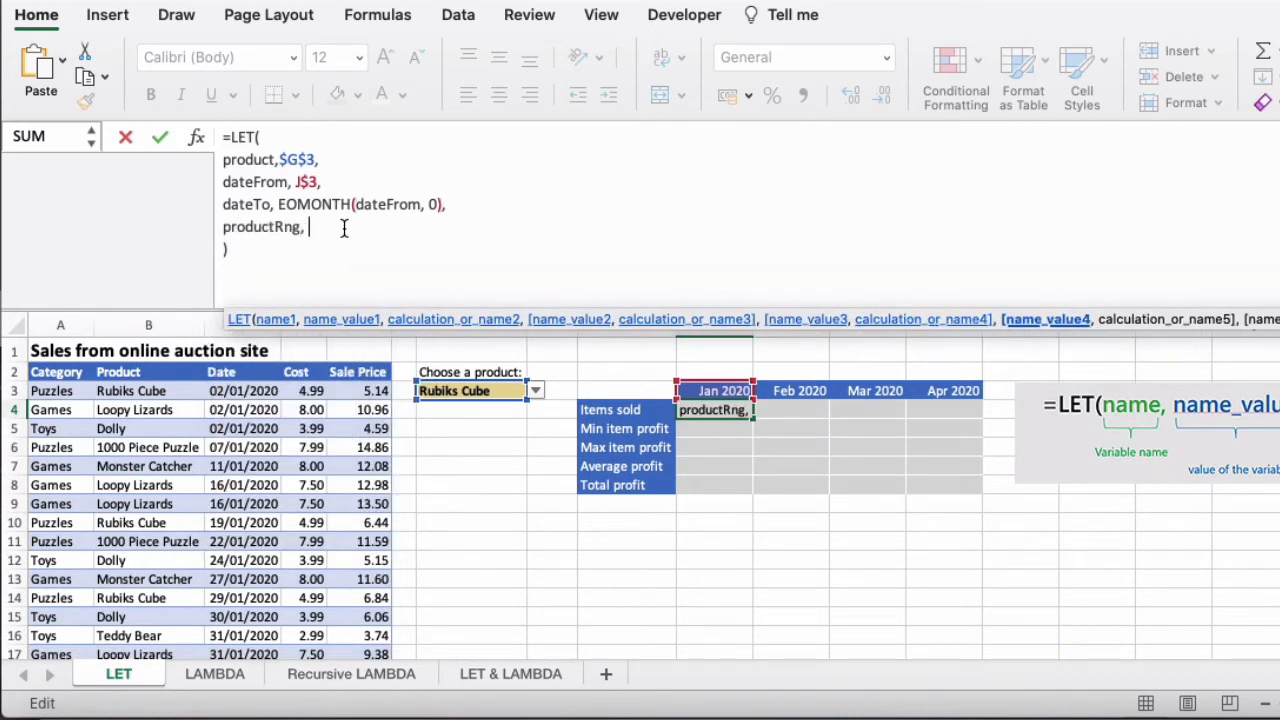
type("sales")
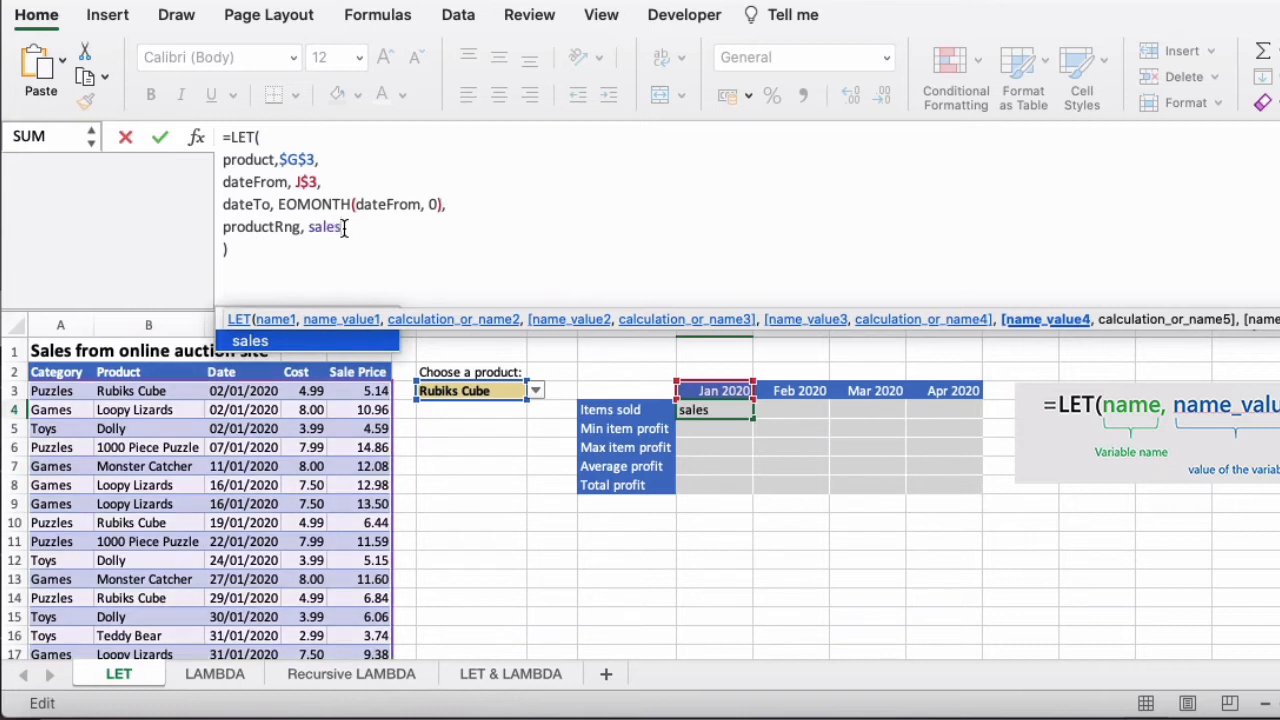
type("[")
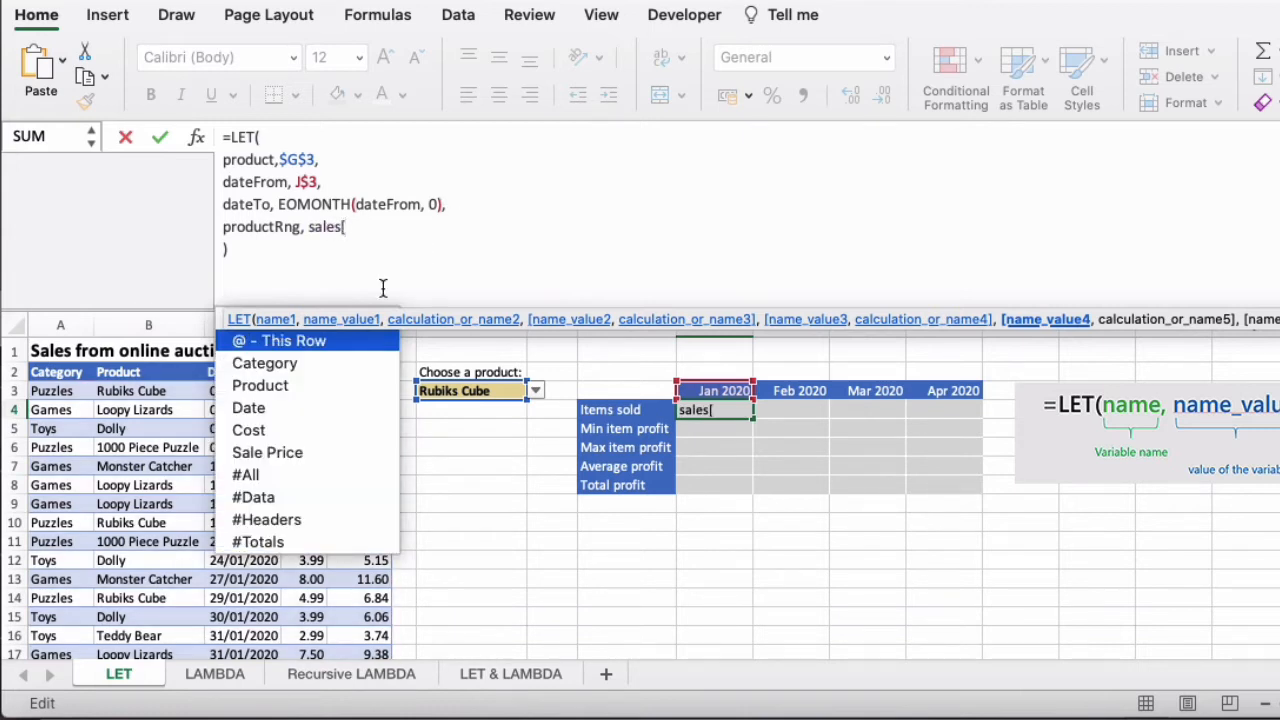
double_click(288, 389)
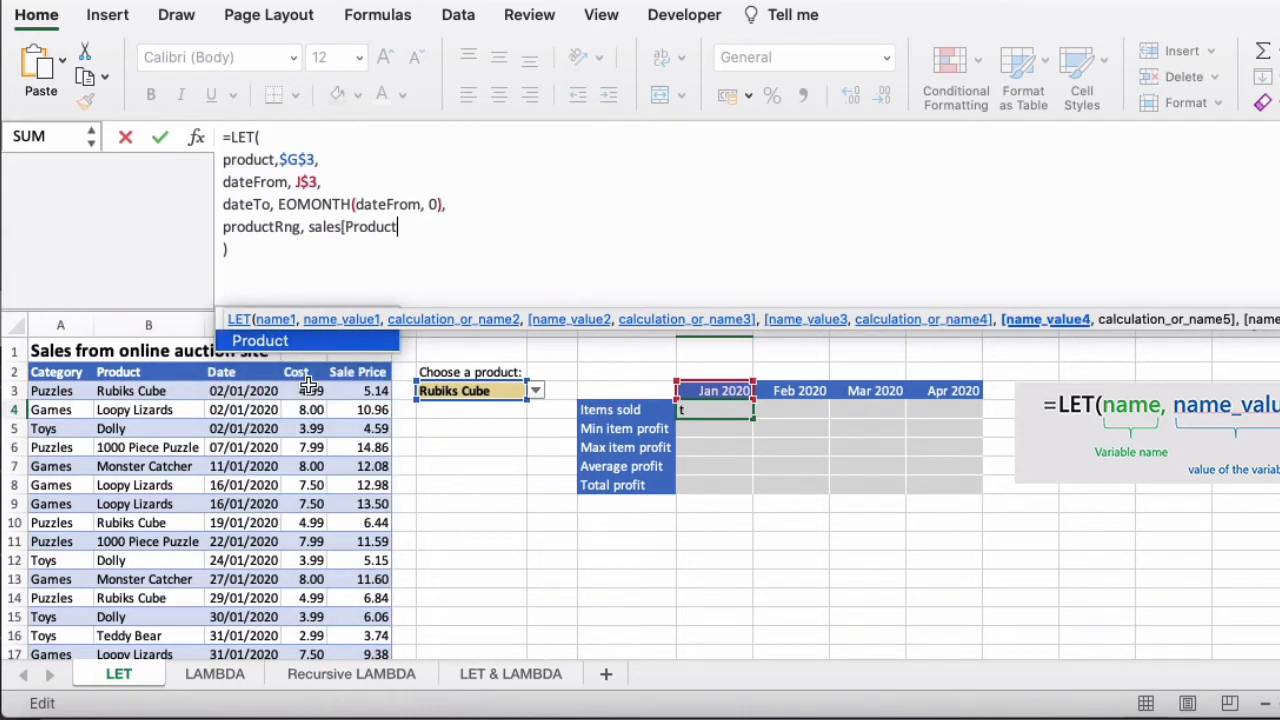
type("]")
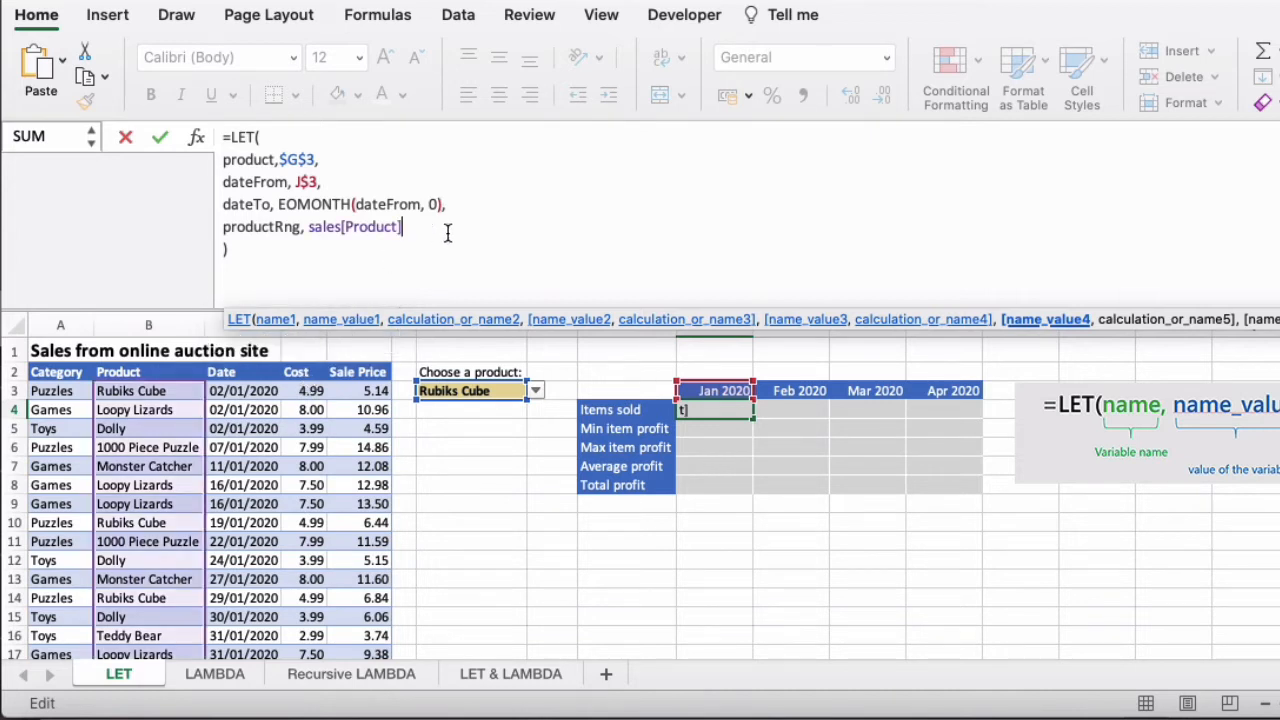
type(",")
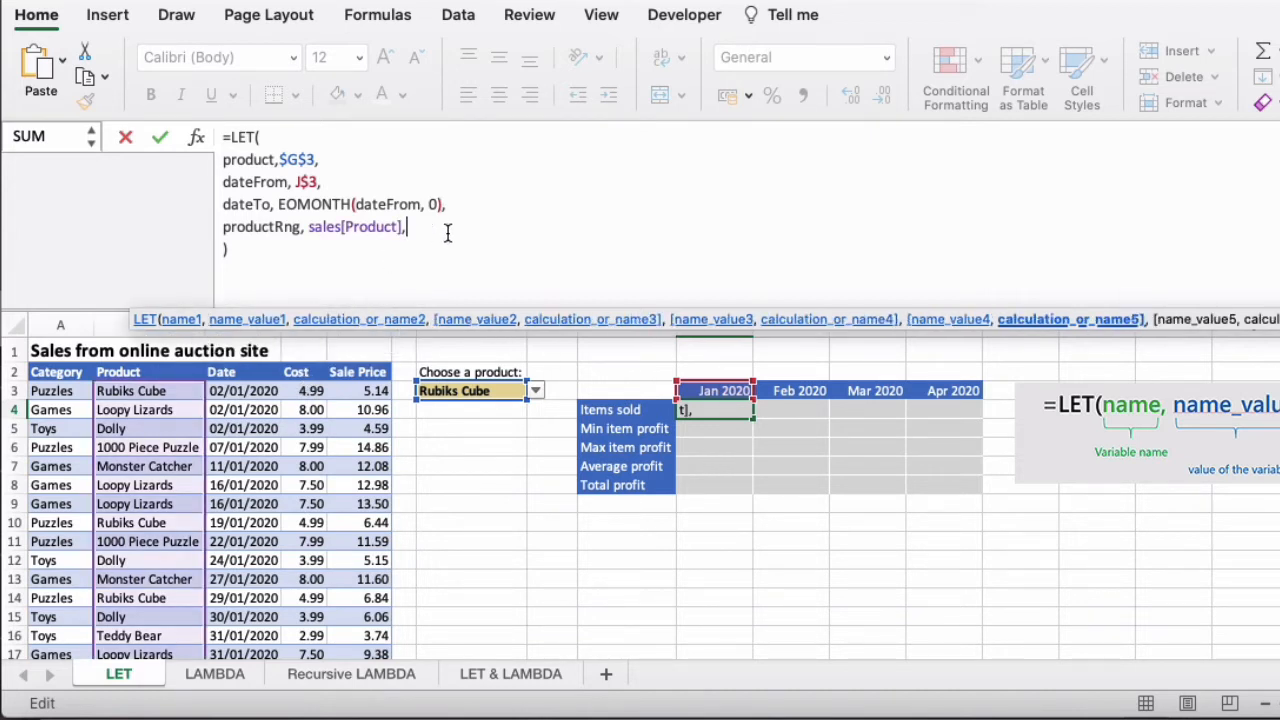
key("alt+Return")
Make dateTo the calculation of the LET formula and enter it.
type("dateTo")
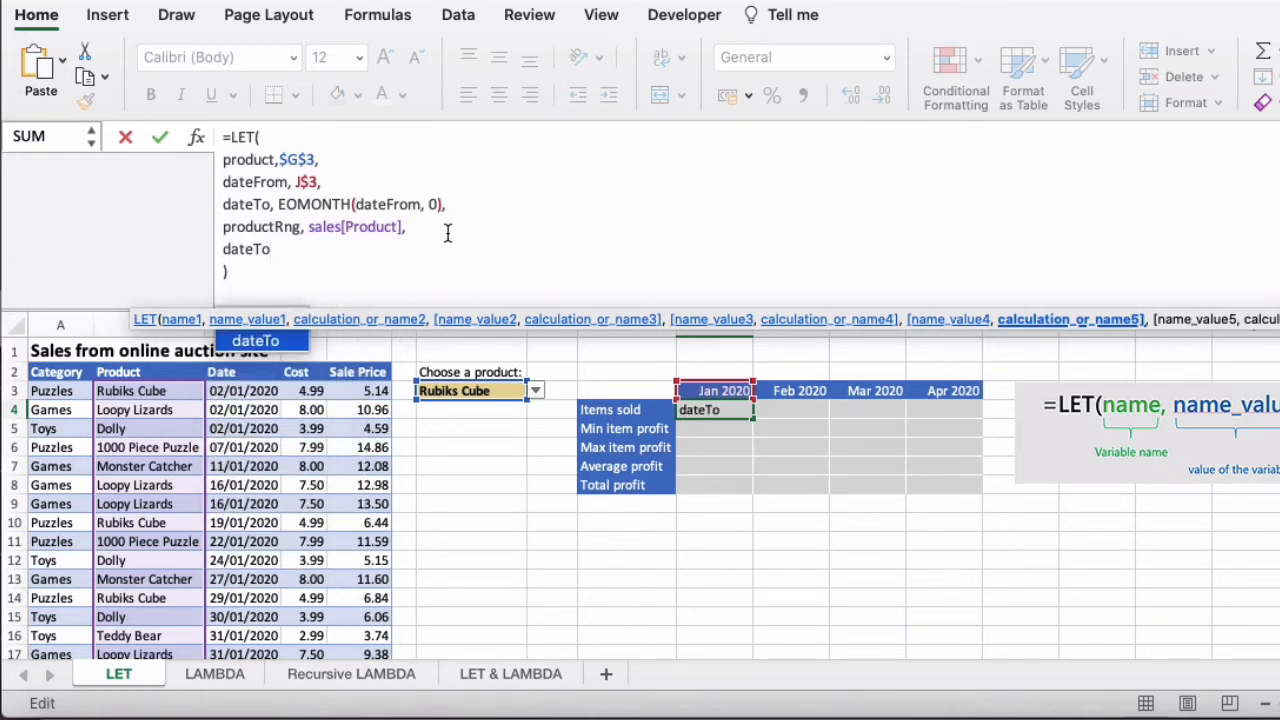
left_click(325, 266)
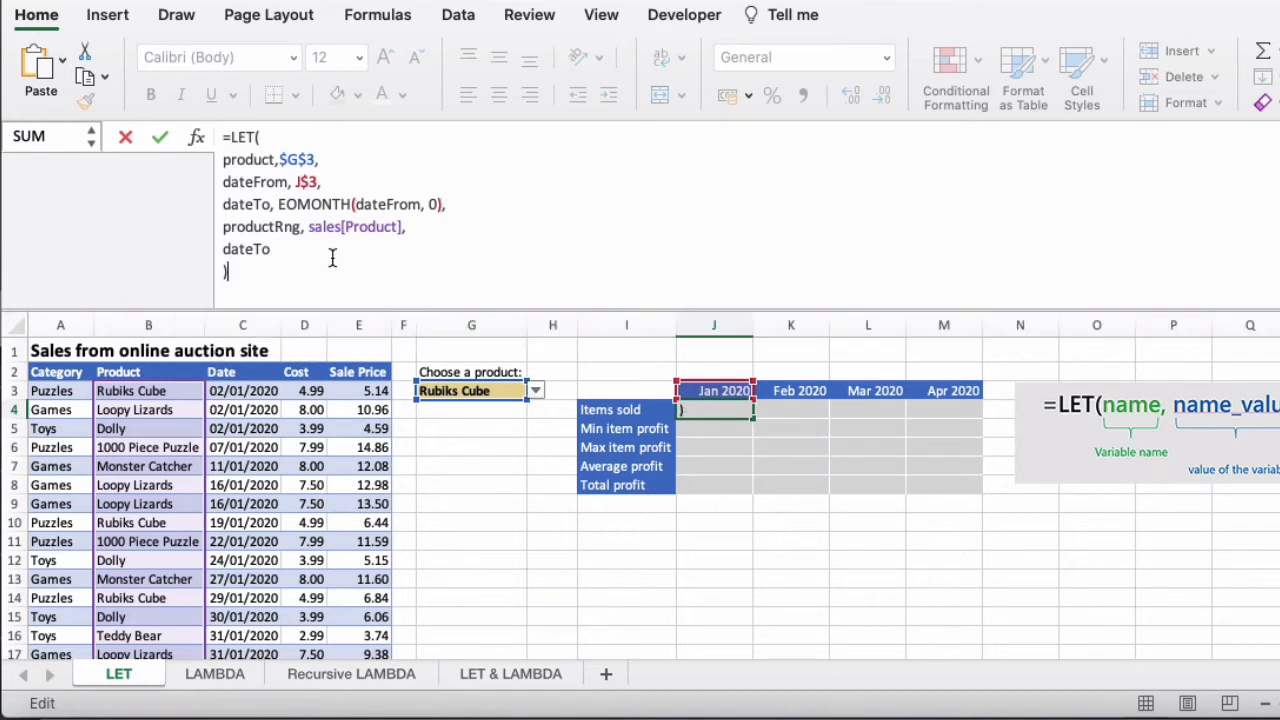
key("Return")
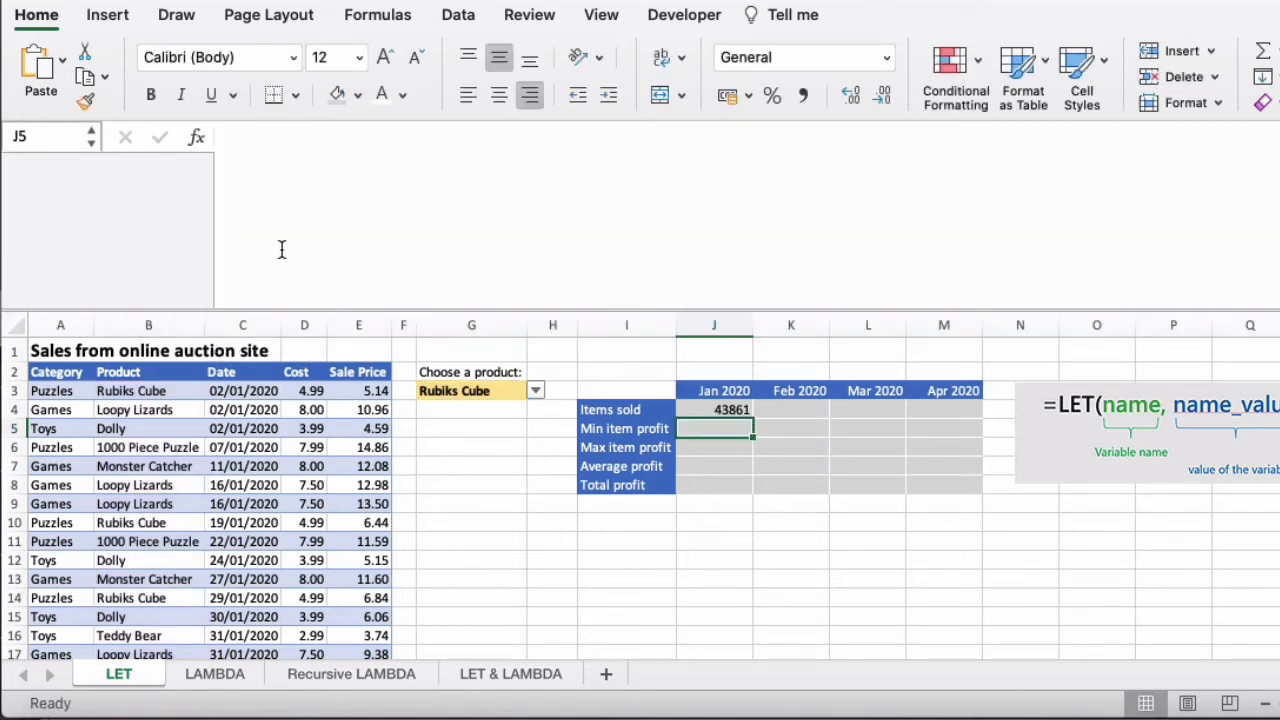
Format cell J4 with the Date number category.
key("Up")
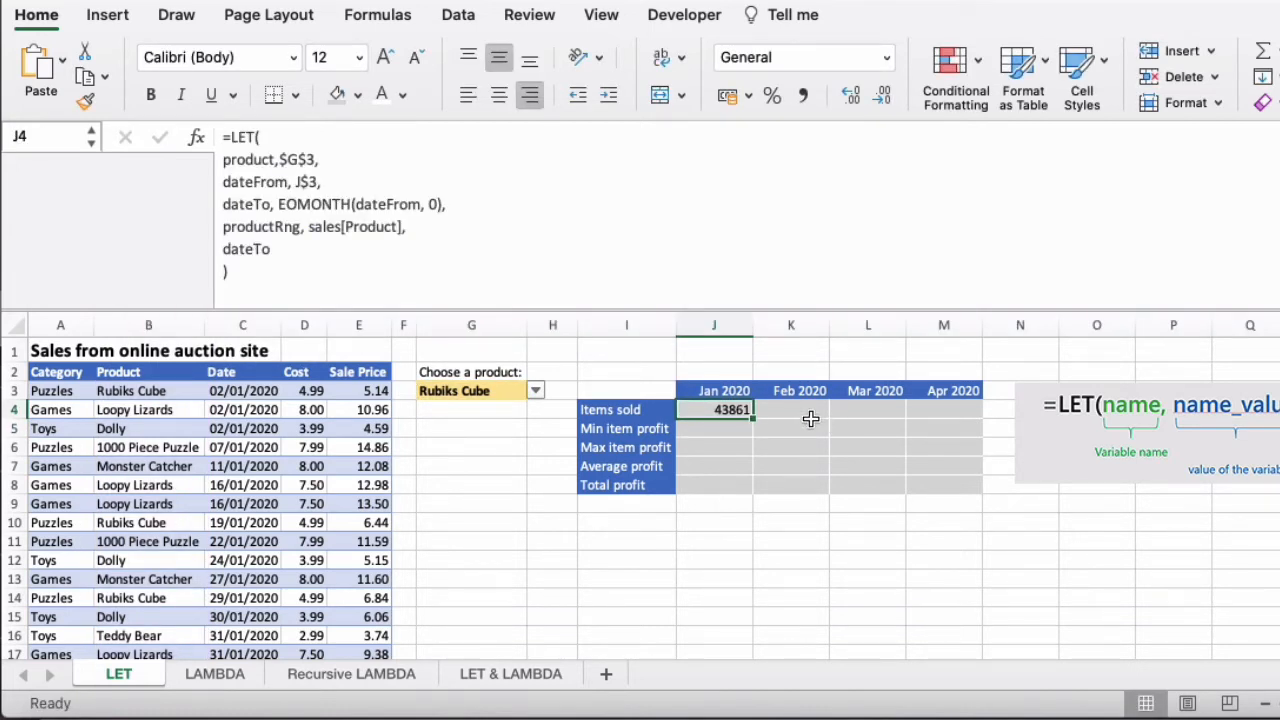
key("super+1")
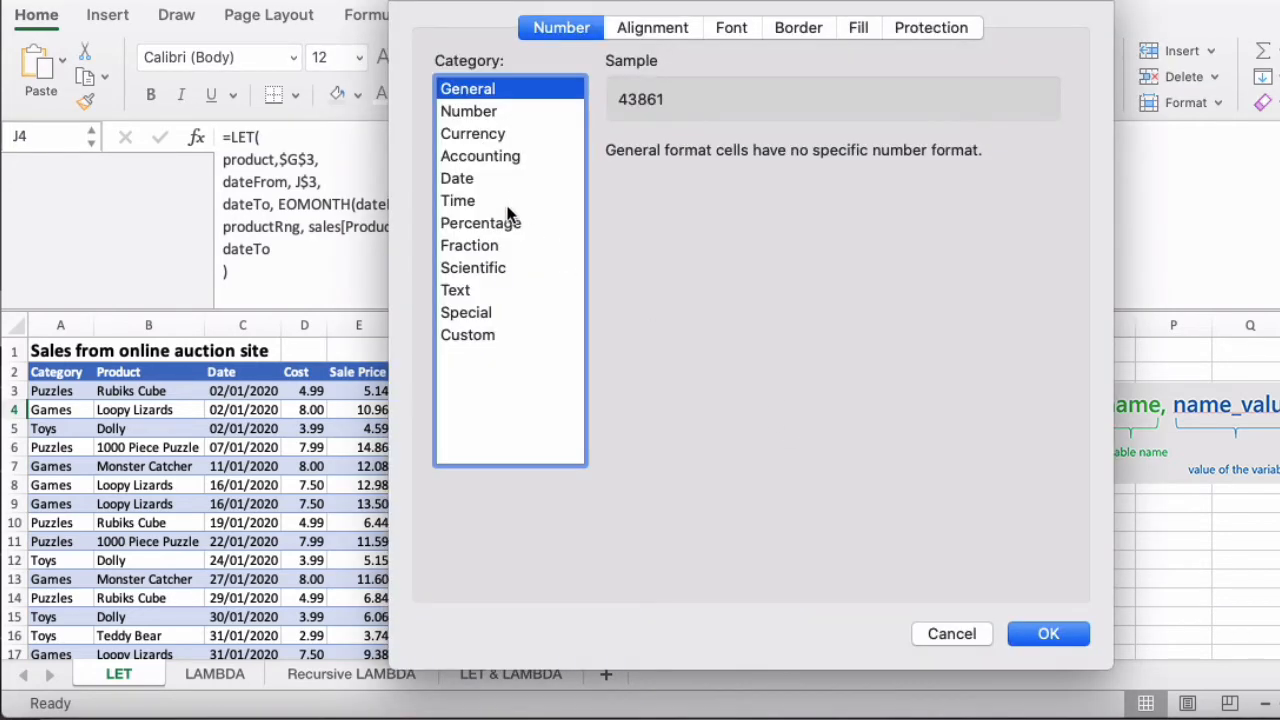
left_click(490, 178)
left_click(1048, 634)
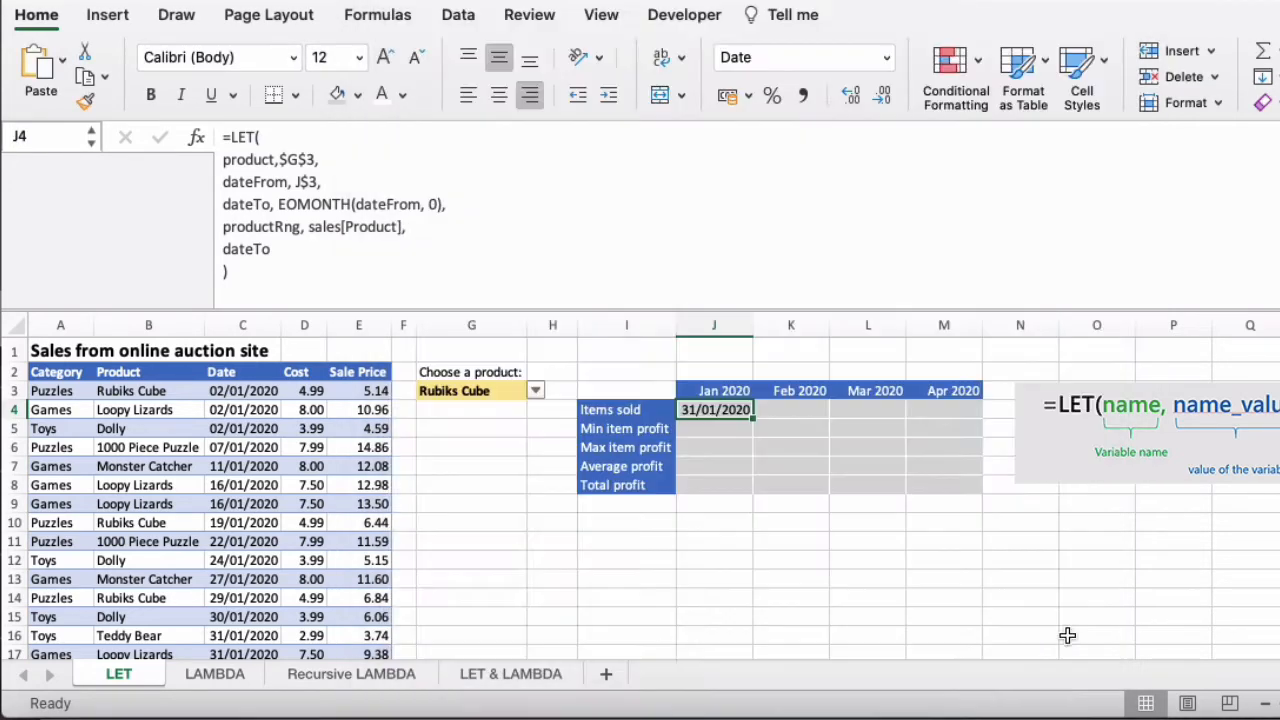
Change the J4 formula's calculation to dateFrom, enter it and reselect the cell.
left_click(660, 255)
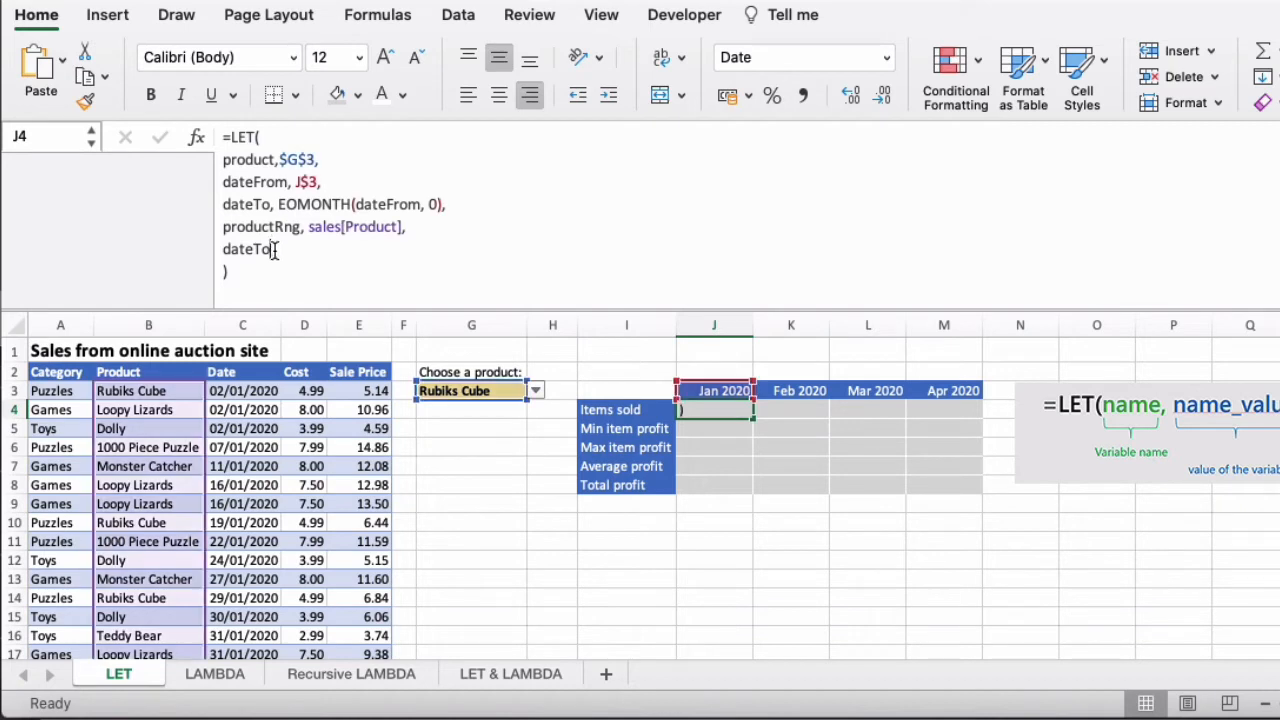
key("BackSpace")
key("BackSpace")
type("From")
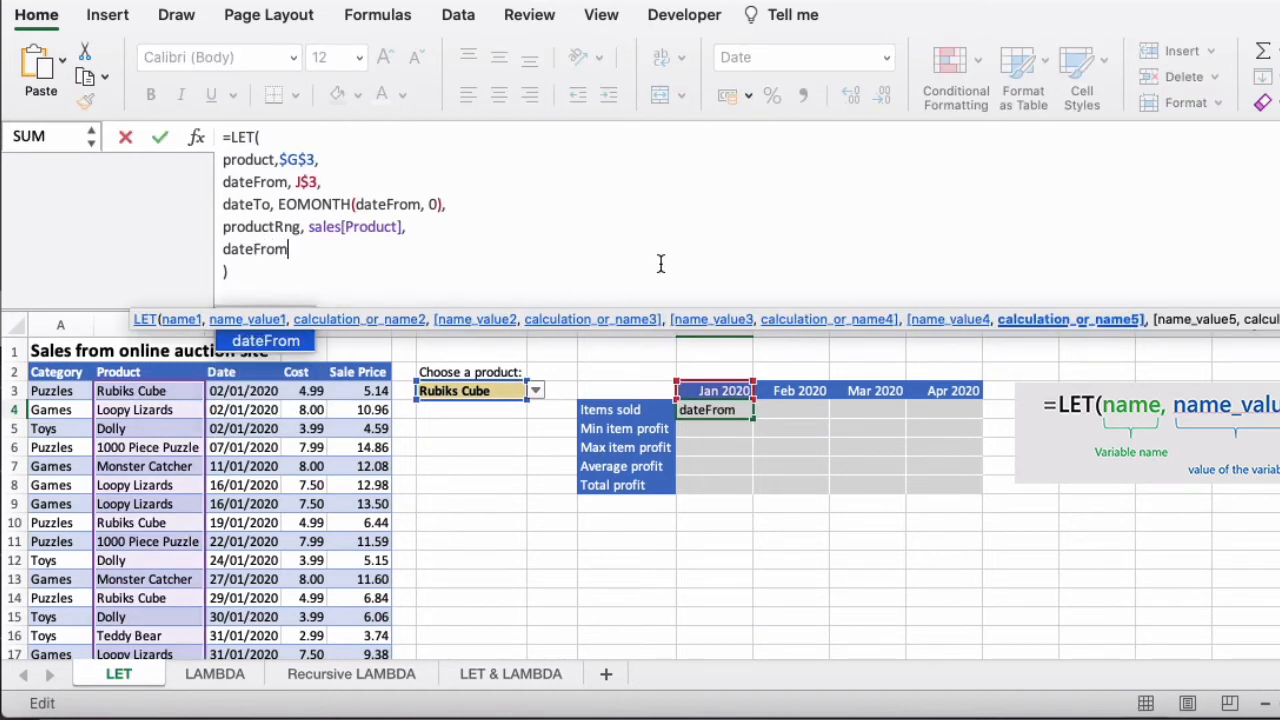
key("Return")
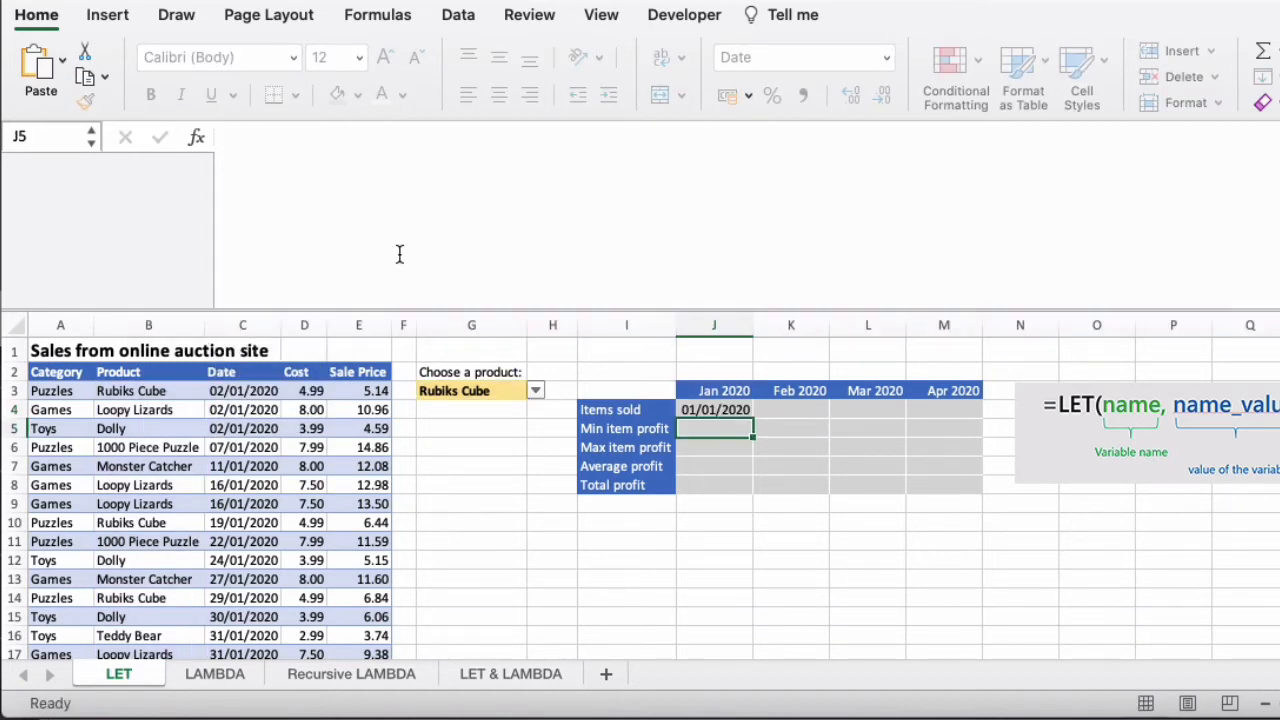
left_click(715, 410)
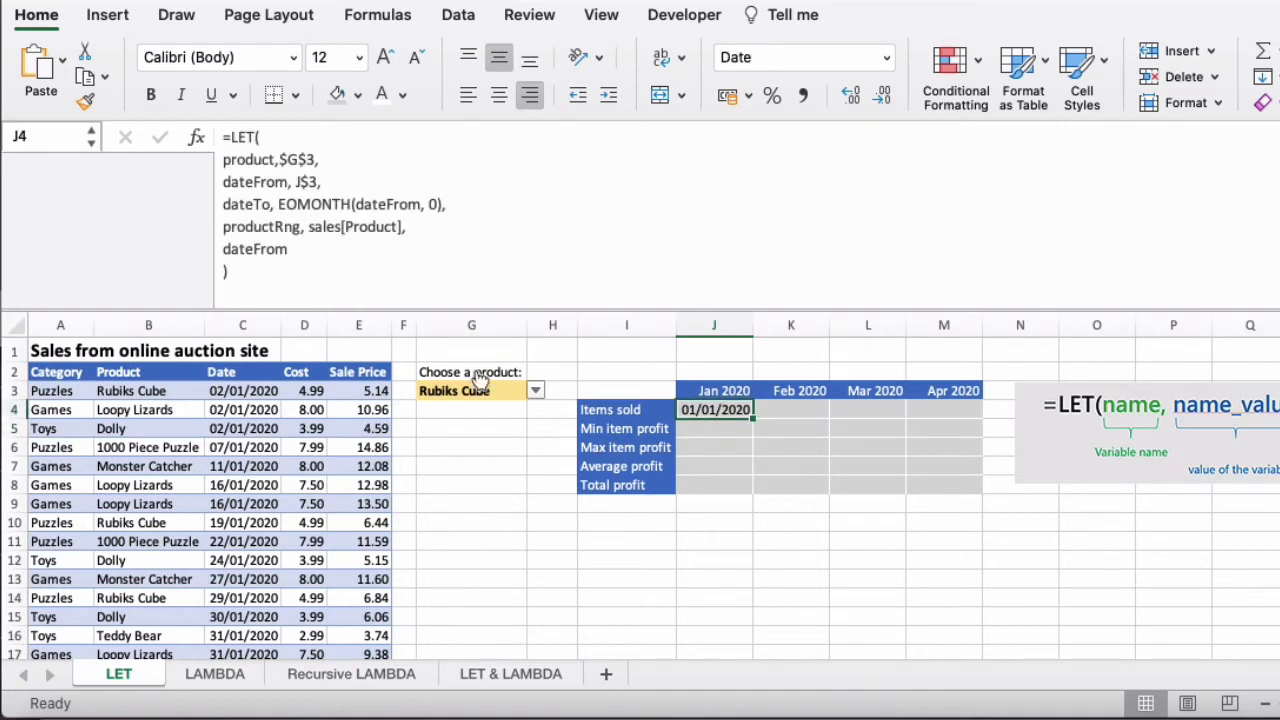
Replace the dateFrom calculation with a variable dateRng defined as sales[Date], followed by a comma and a line break.
double_click(294, 251)
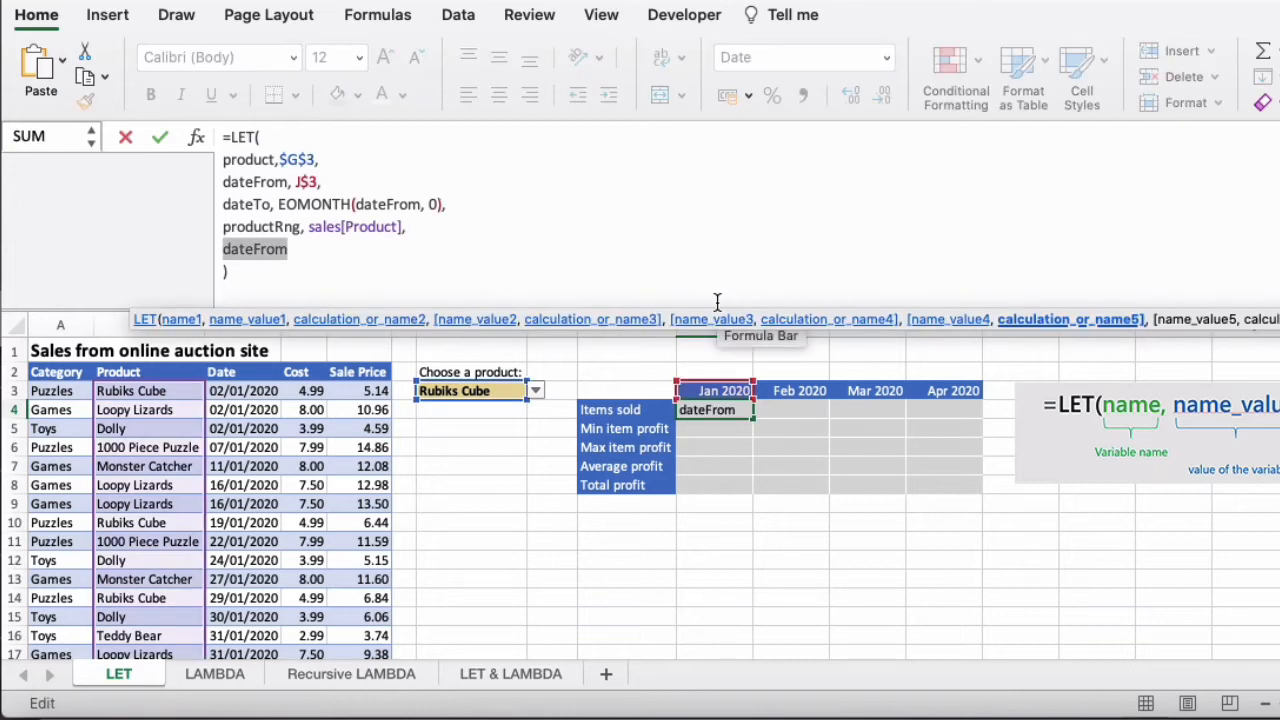
type("dateR")
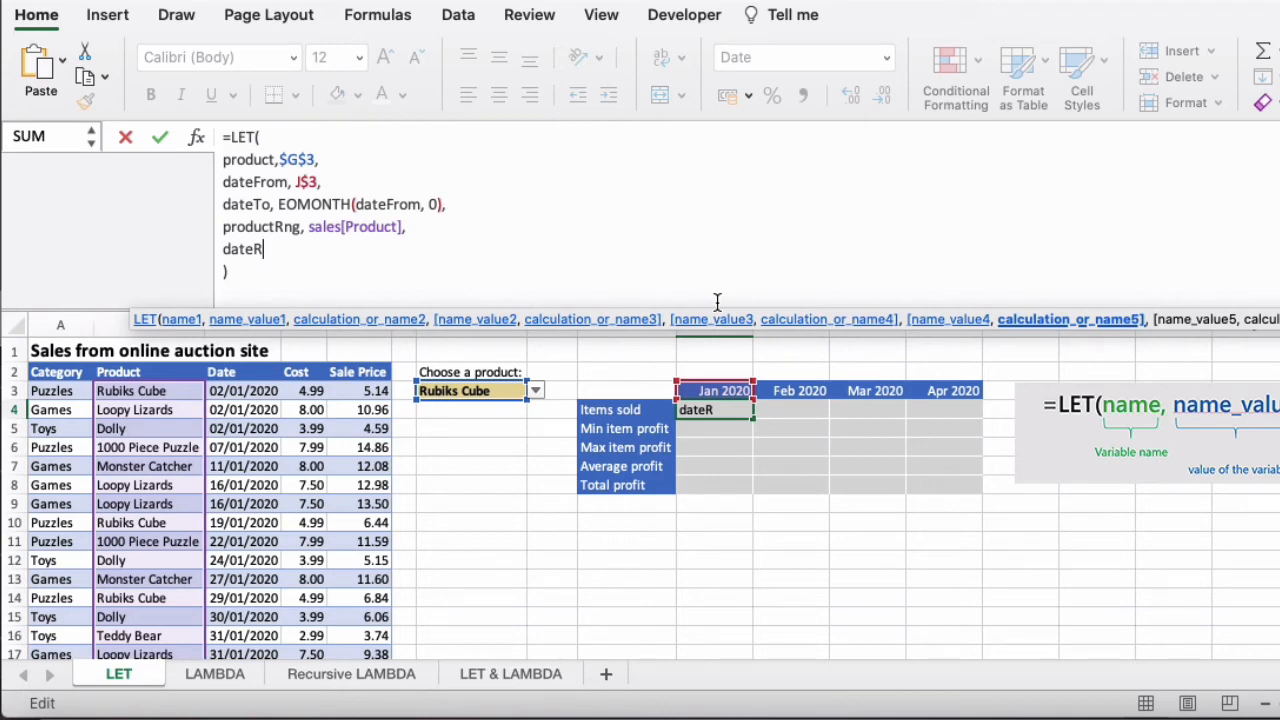
type("ng, sales[D")
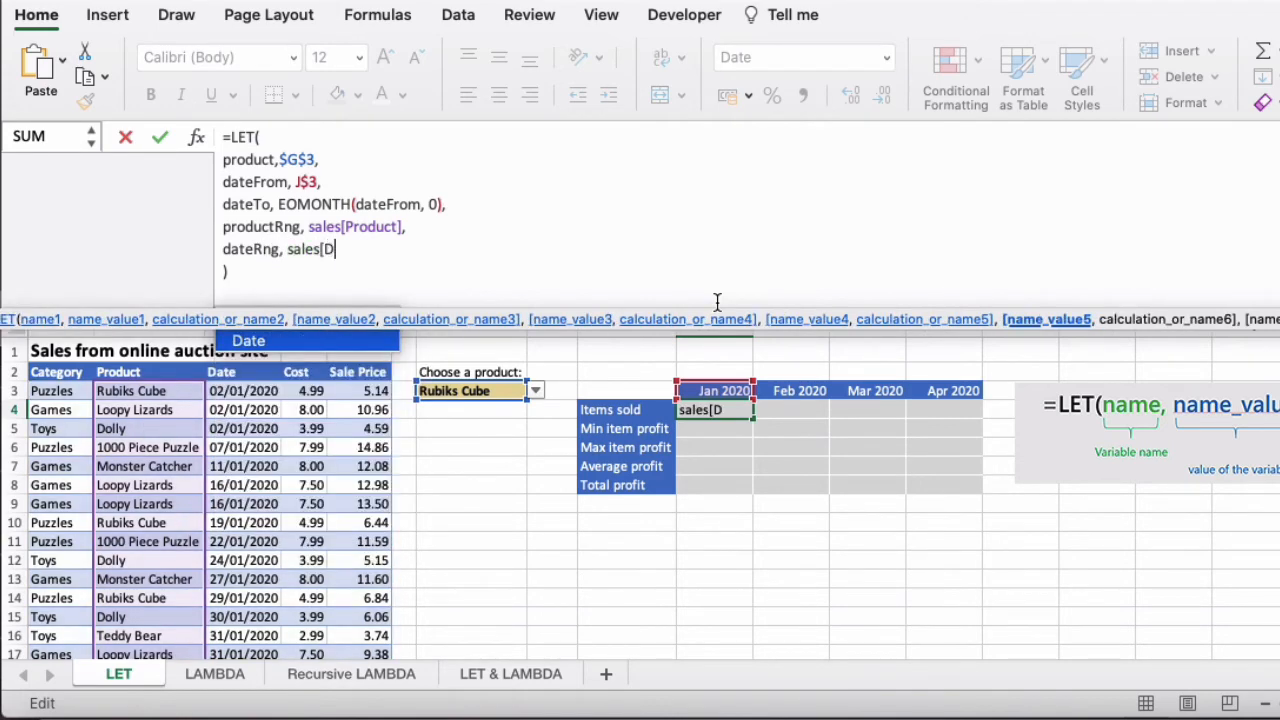
key("BackSpace")
key("BackSpace")
type("[Date],")
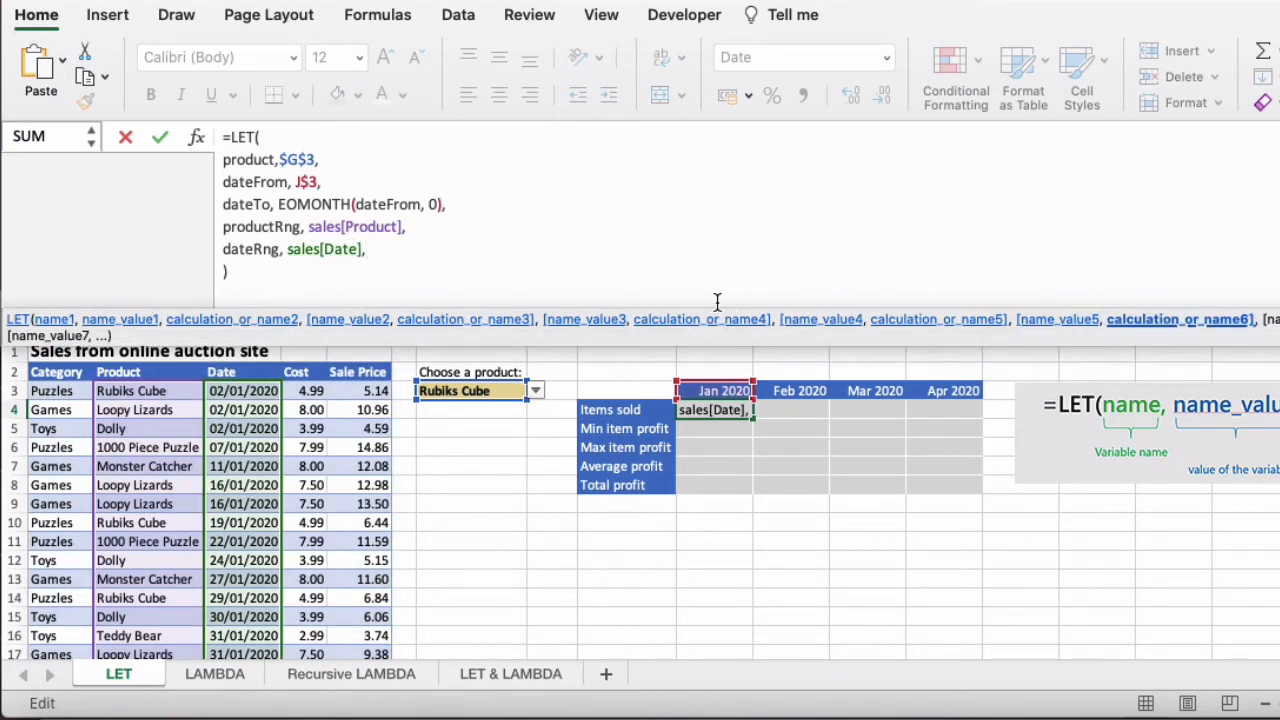
key("alt+Return")
Add a variable filteredRng on the new line, starting a FILTER function with sales[product] as its array.
type("filteredRng")
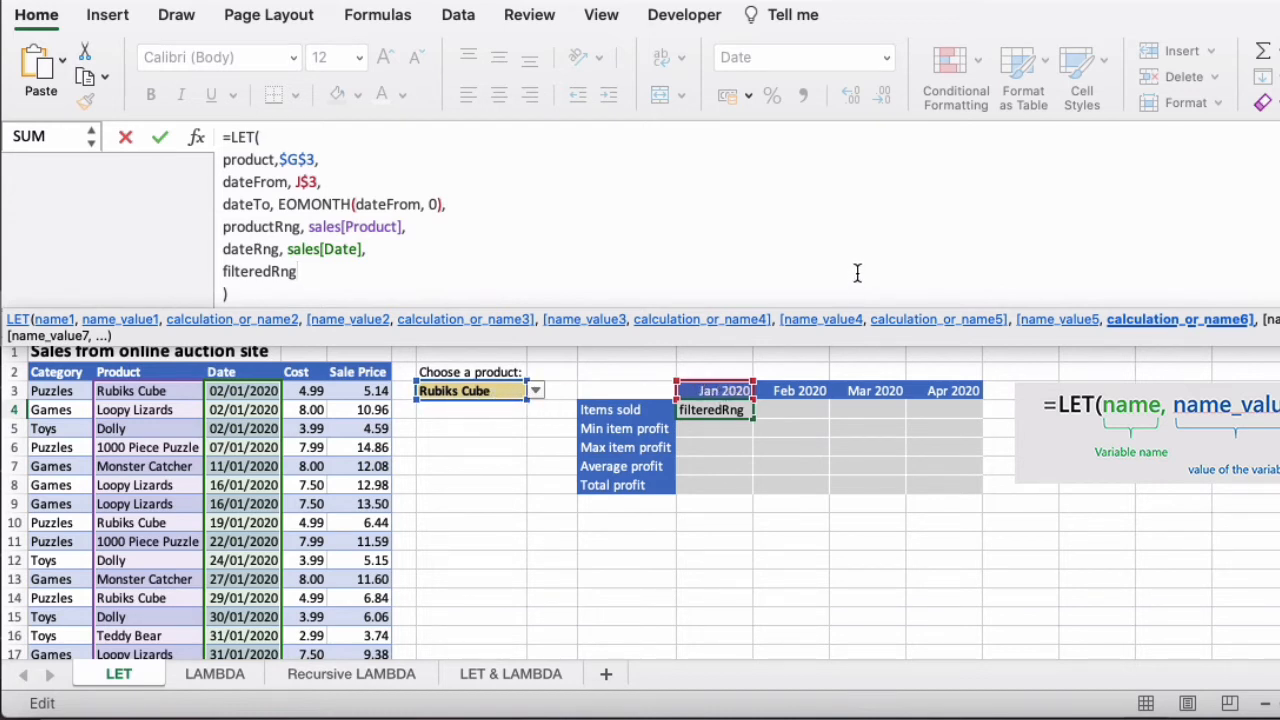
type(", F")
type("ILT")
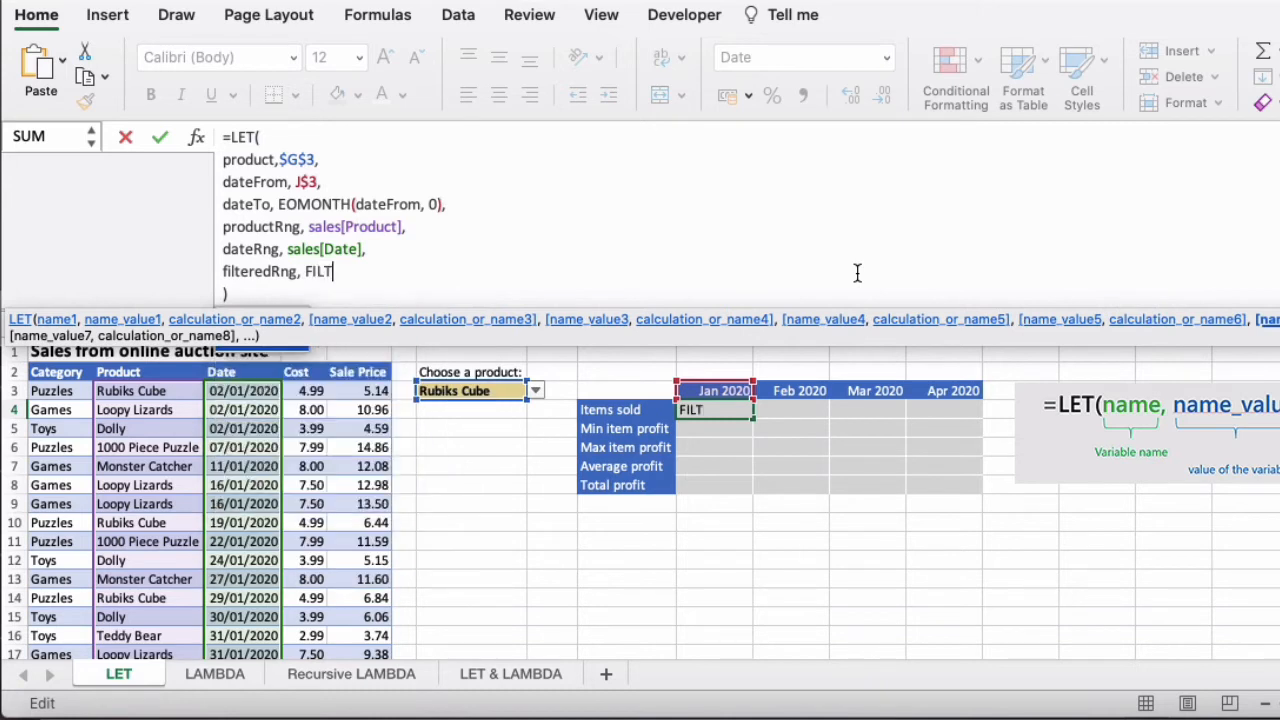
type("ER(")
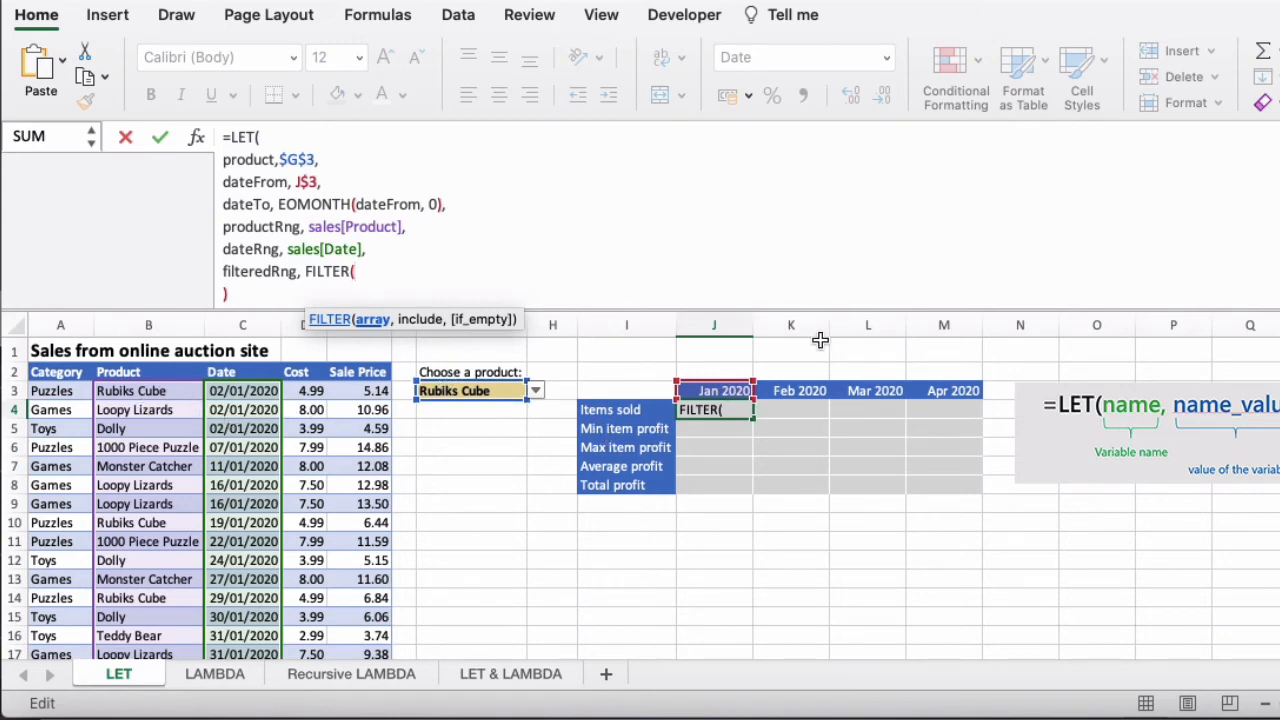
type("sales[Pr")
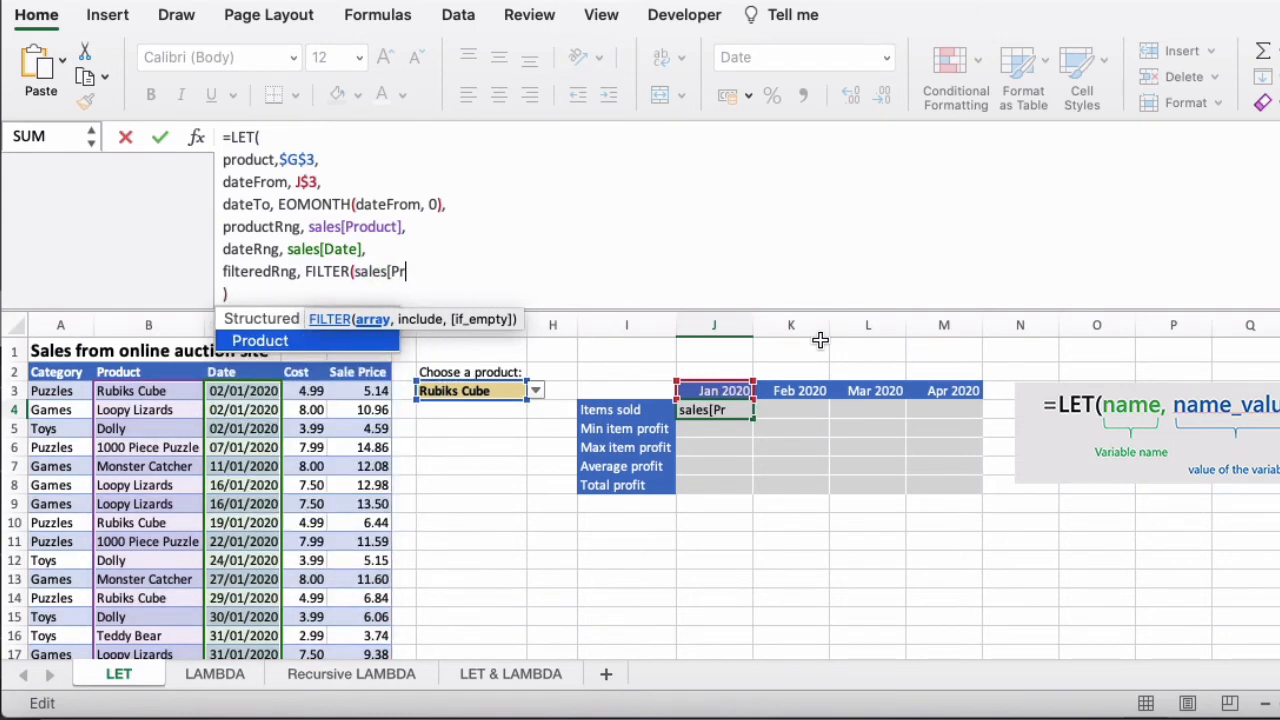
type("roduct]")
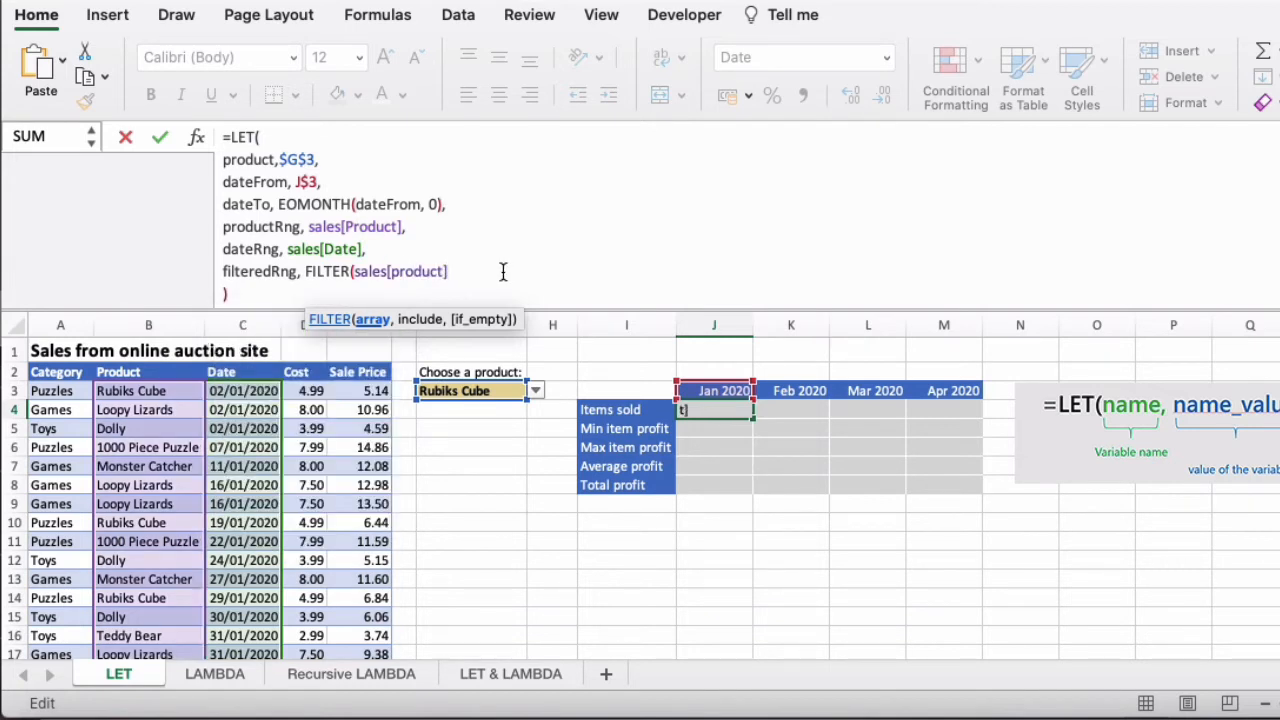
Replace sales[product] with productRng as the array of the filteredRng FILTER function, followed by a comma.
left_click_drag(474, 272, 381, 272)
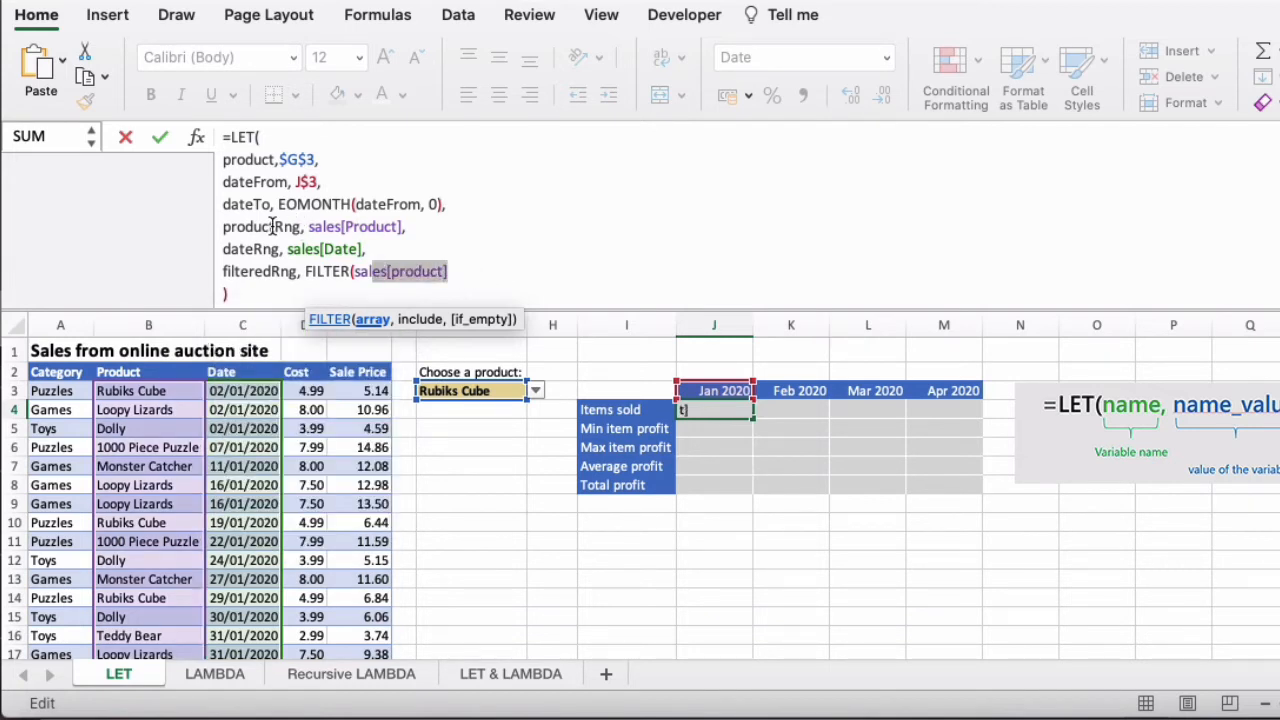
left_click(440, 272)
left_click_drag(460, 271, 353, 271)
type("productRng")
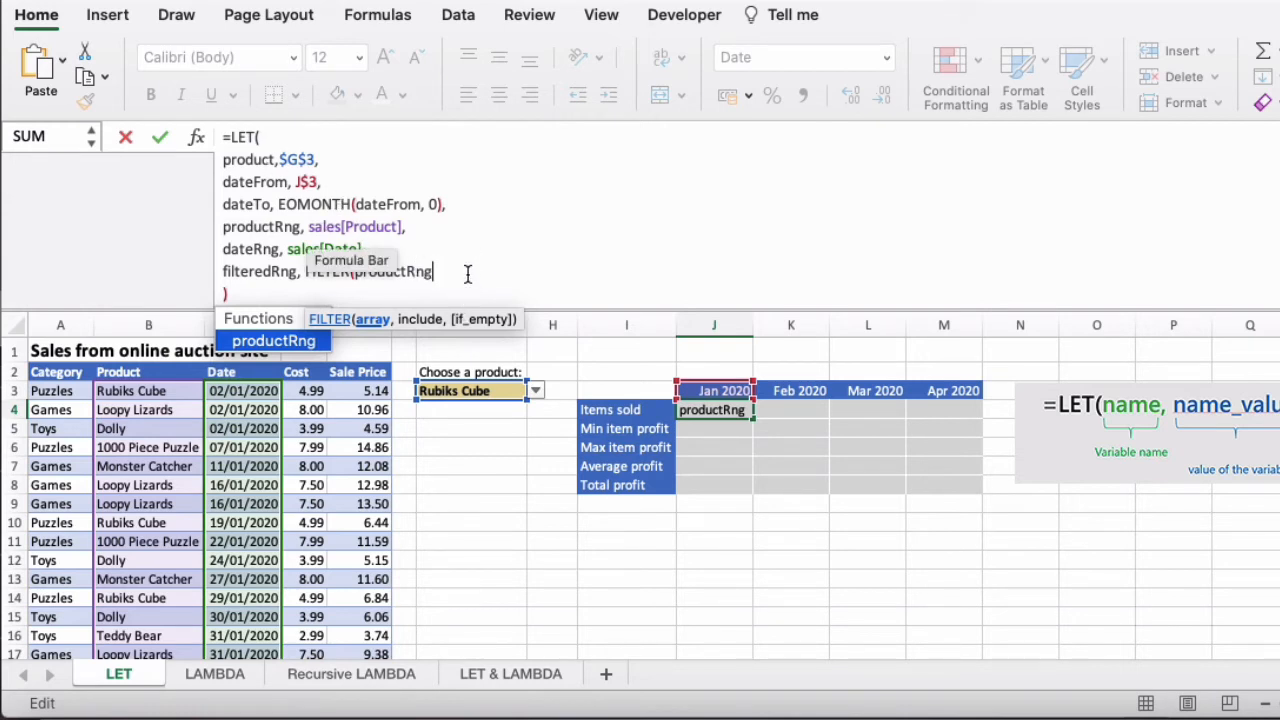
left_click(525, 275)
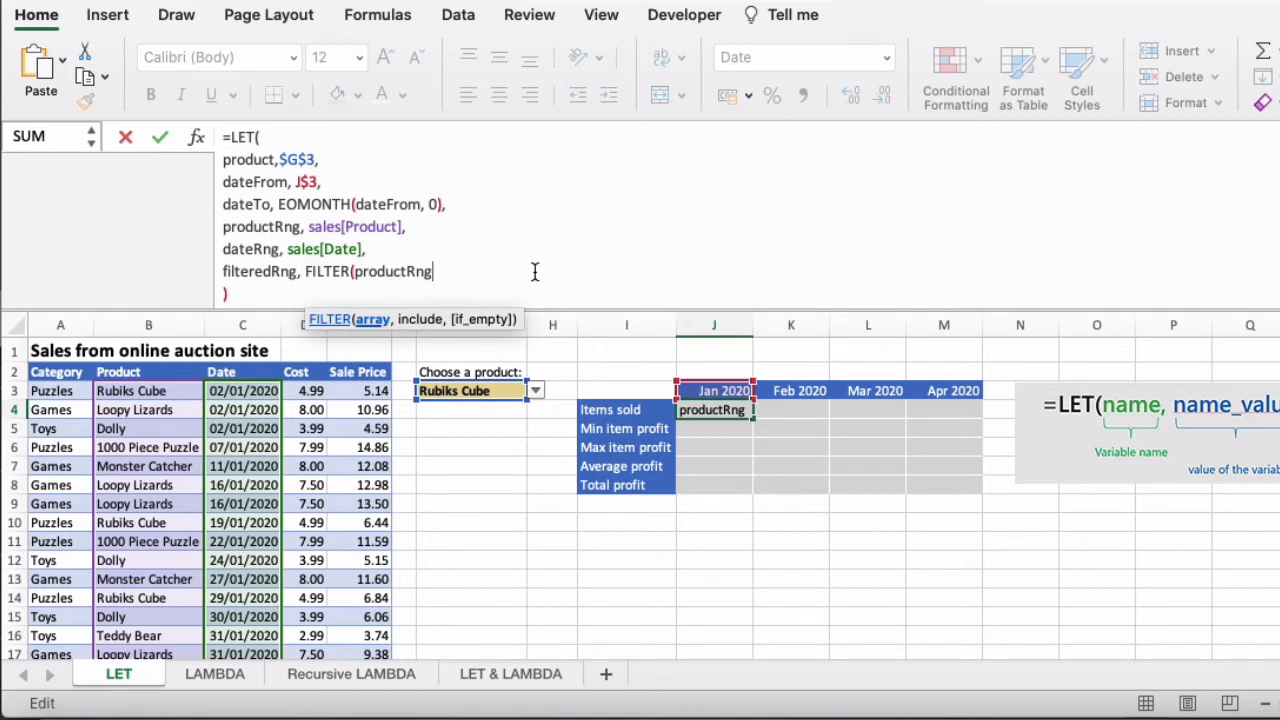
type(", ")
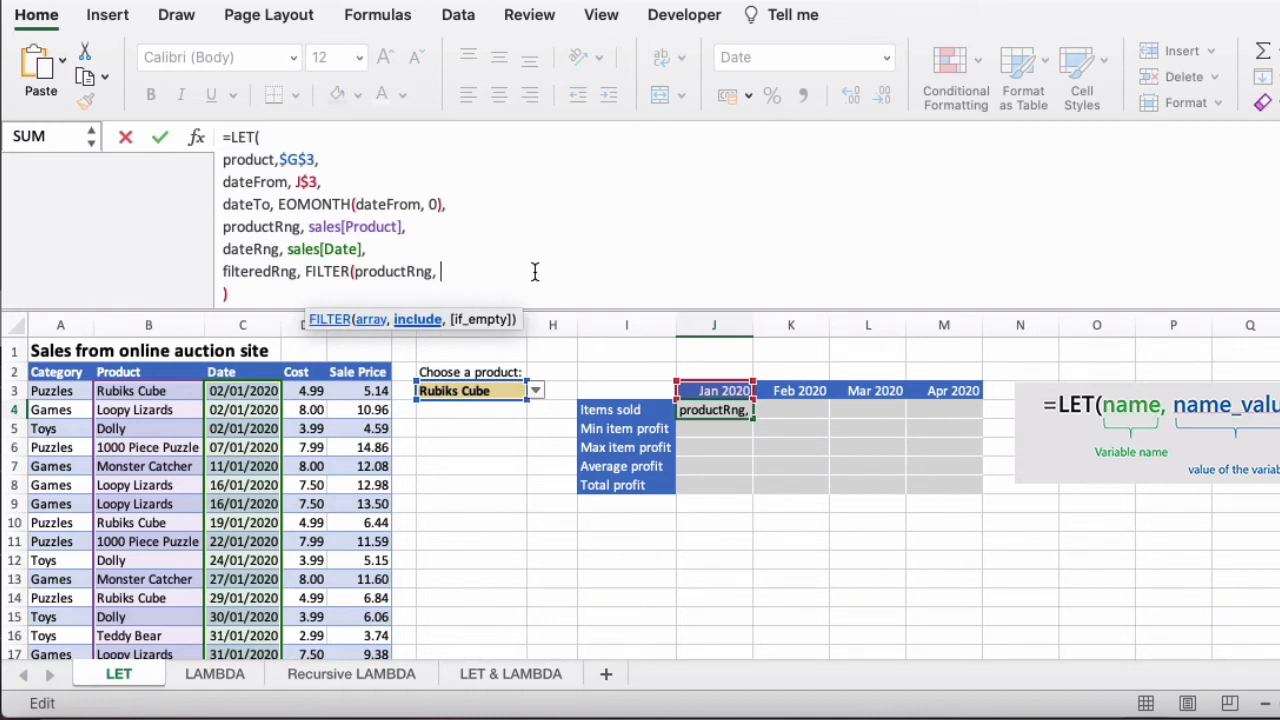
Set the FILTER function's include condition to productRng=product.
type("0), produc")
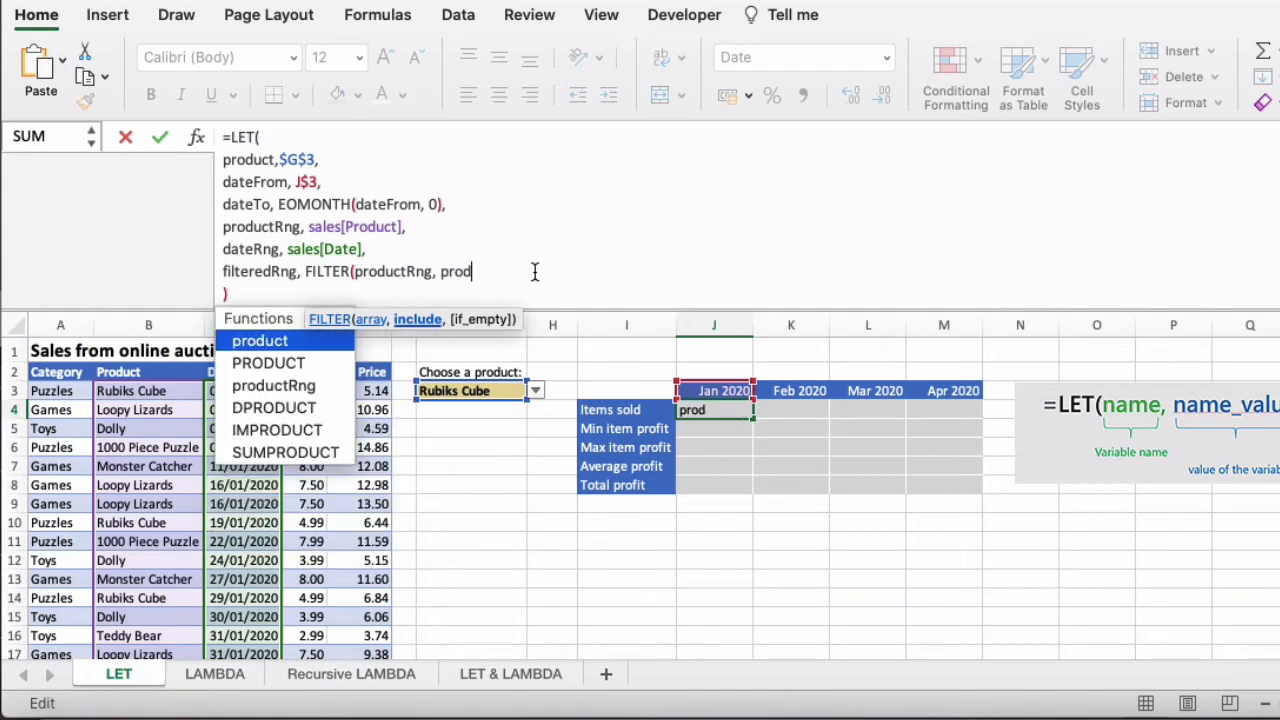
key("BackSpace")
key("BackSpace")
key("BackSpace")
key("BackSpace")
key("BackSpace")
key("BackSpace")
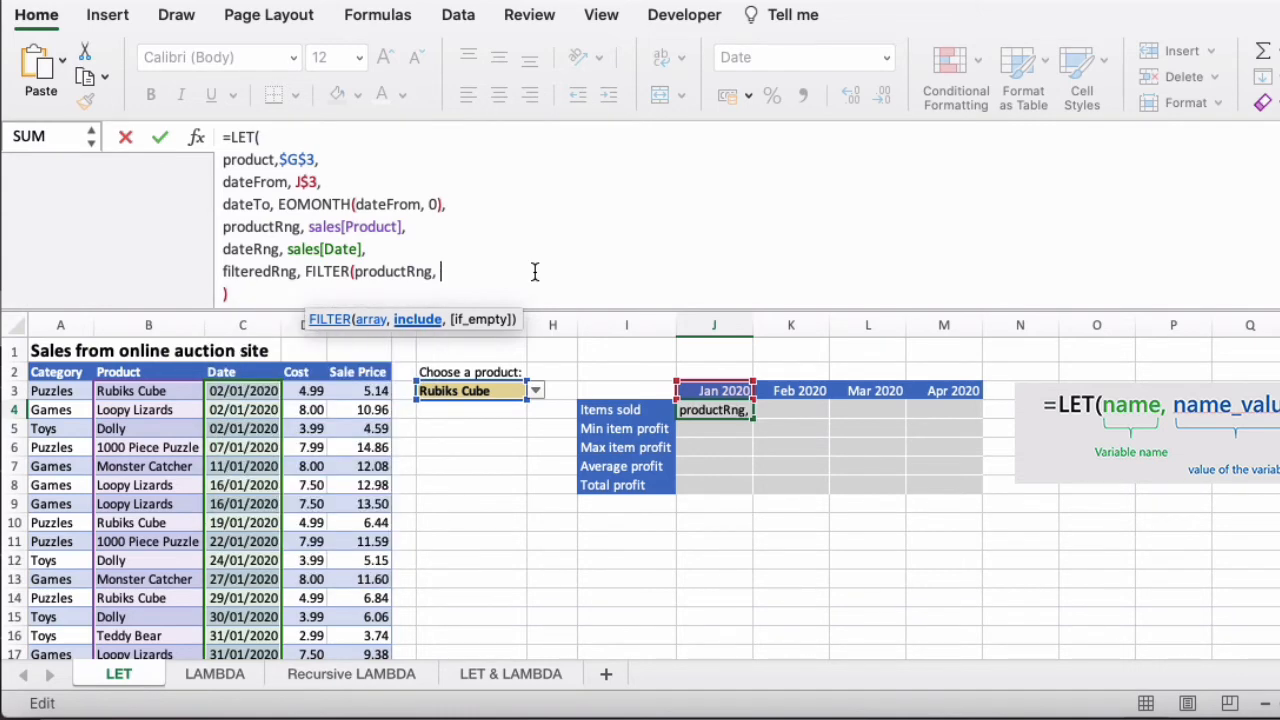
type("product")
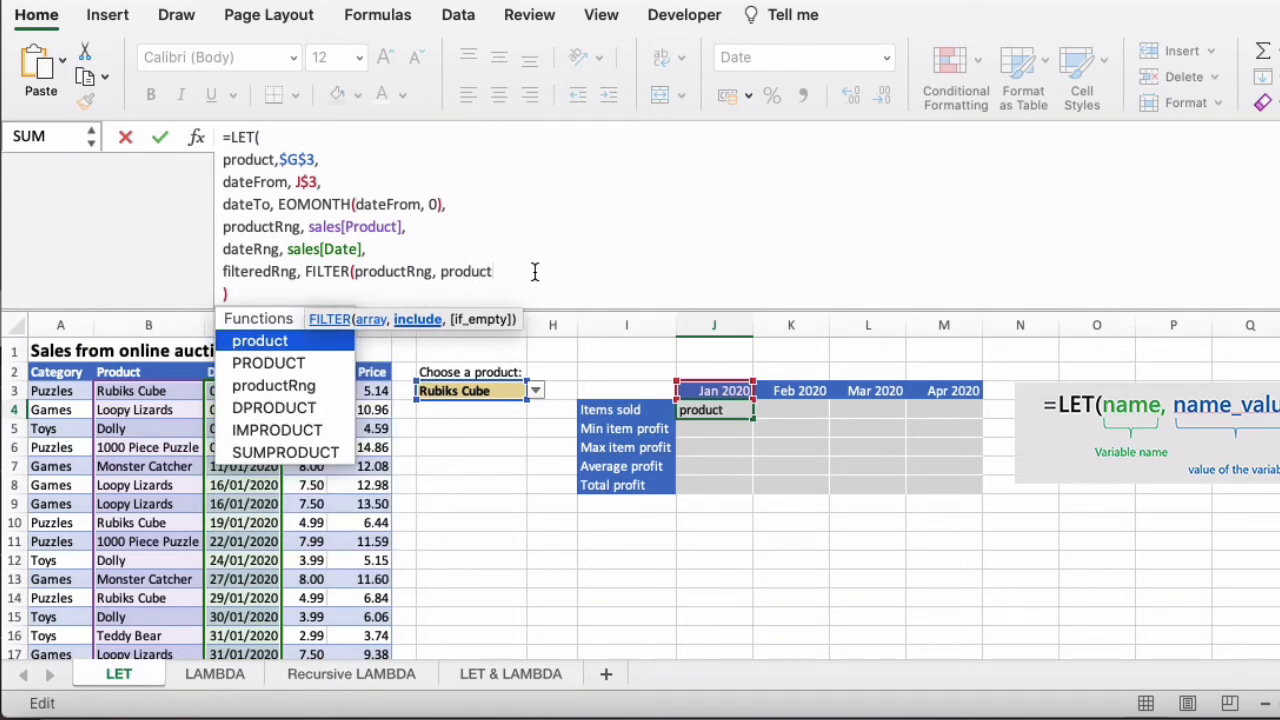
type("Rng=")
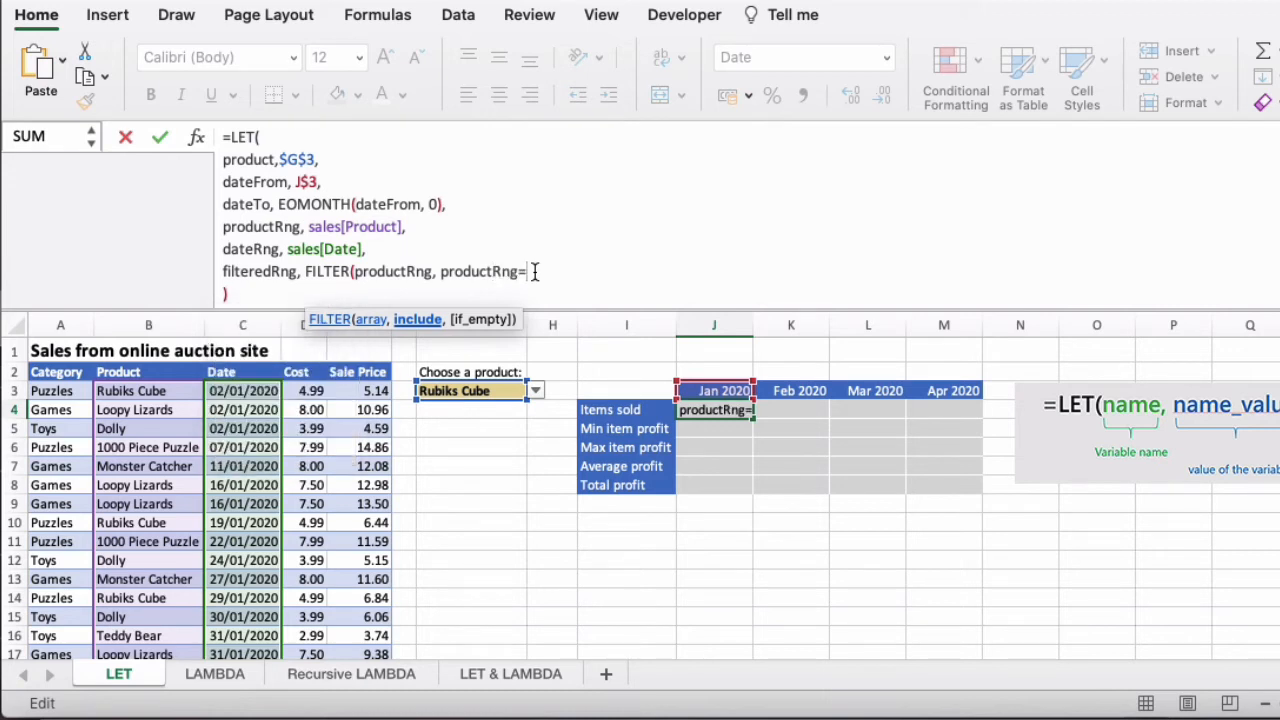
type("produ")
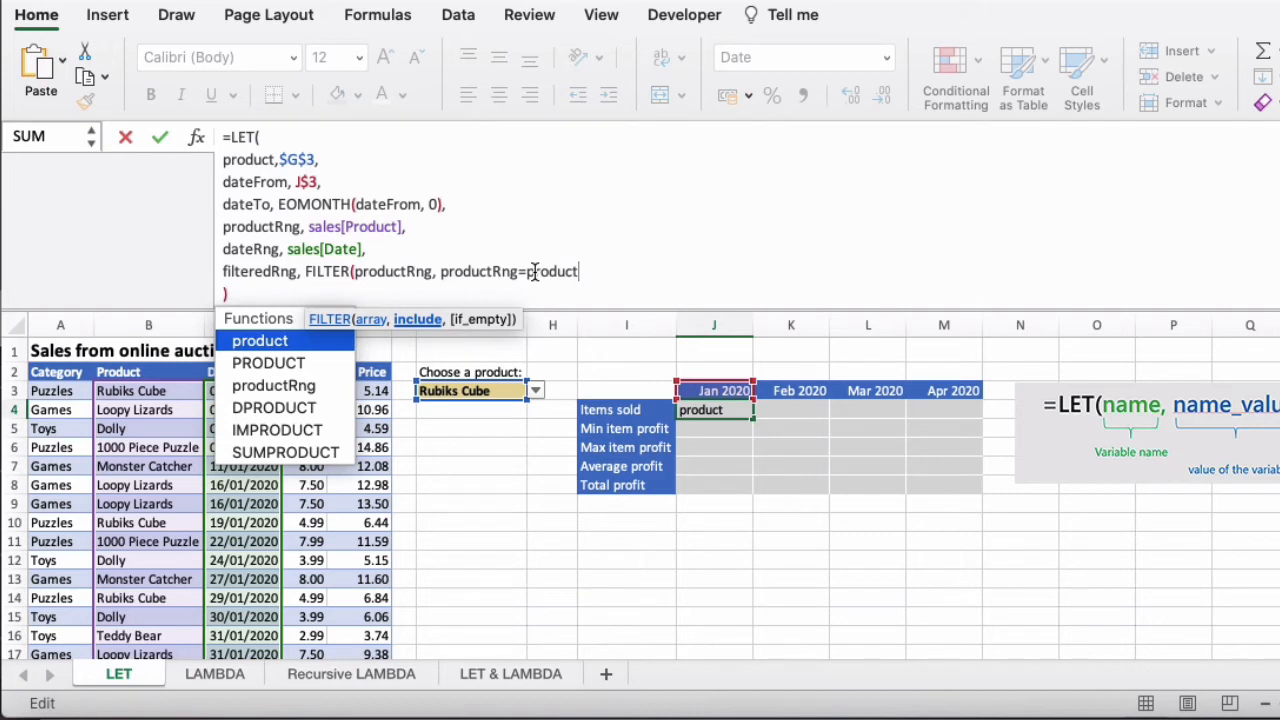
type("ct")
Enclose the productRng=product condition in parentheses and append a multiplication sign.
left_click(441, 272)
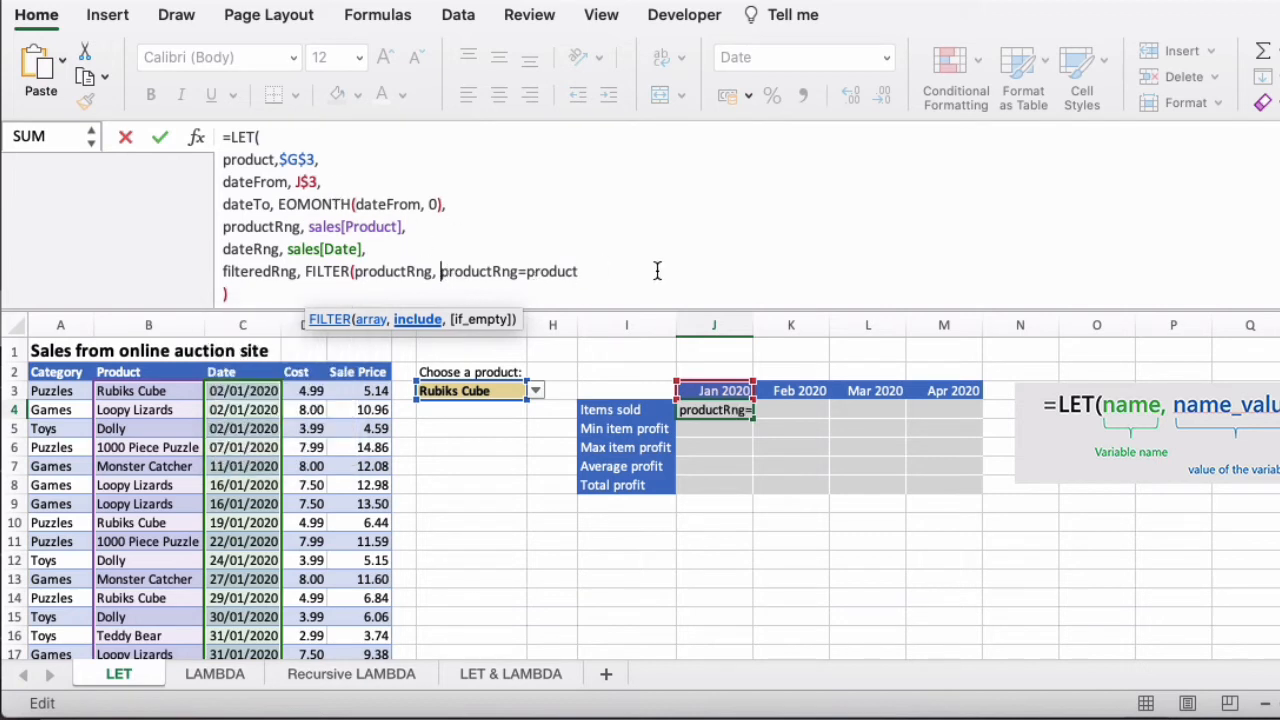
type("(")
left_click(610, 272)
type(")*")
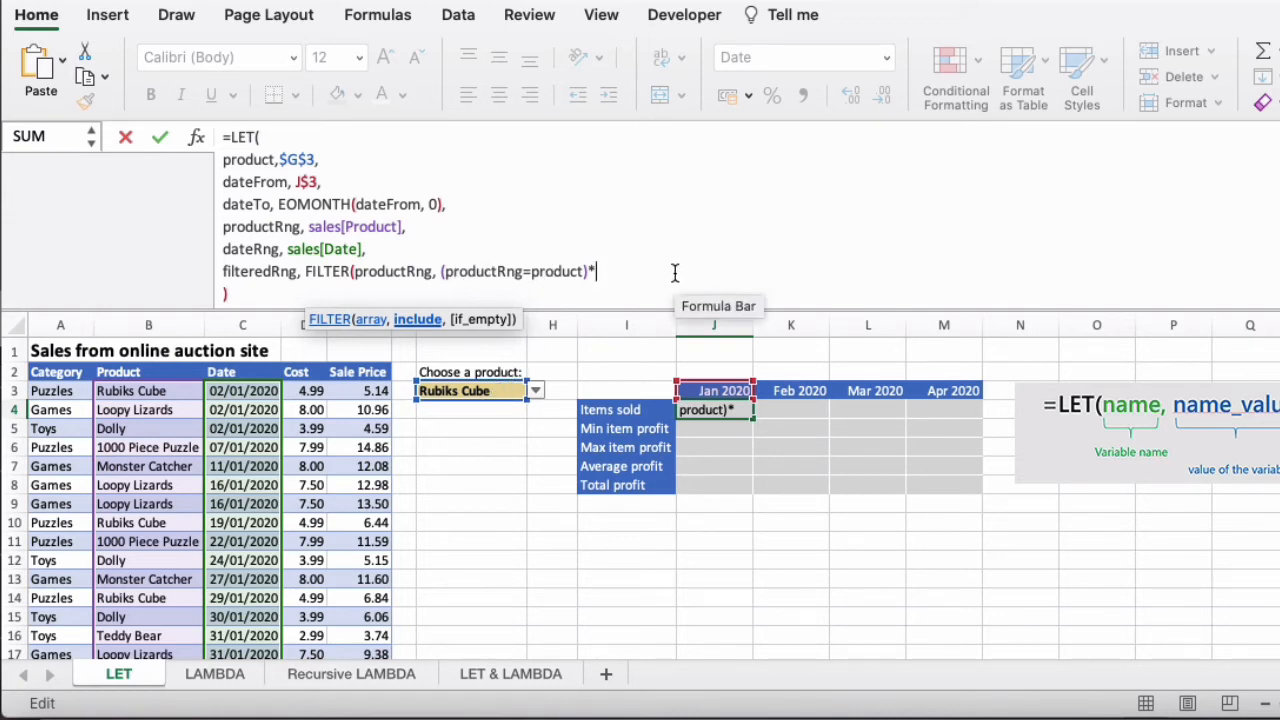
Add a second FILTER condition, (dateRng>=dateFrom), after the multiplication sign.
type("(date")
key("BackSpace")
key("BackSpace")
key("BackSpace")
key("BackSpace")
type("date")
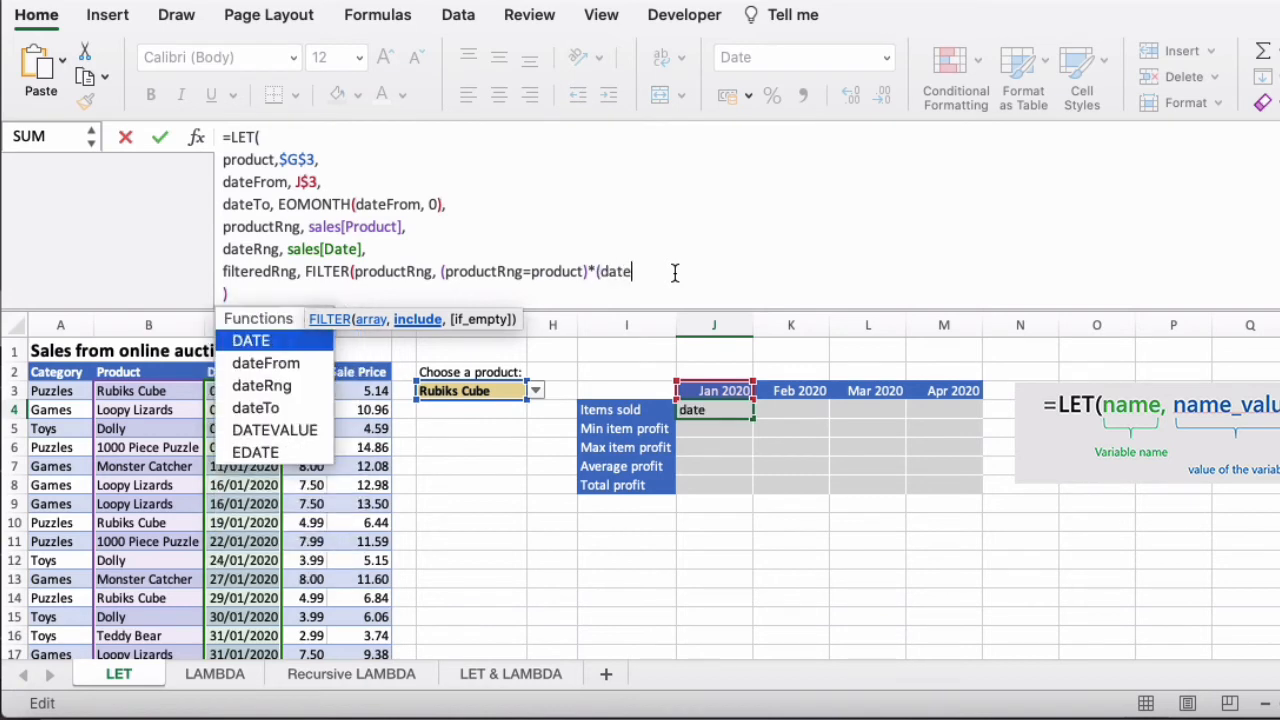
type("Rng=")
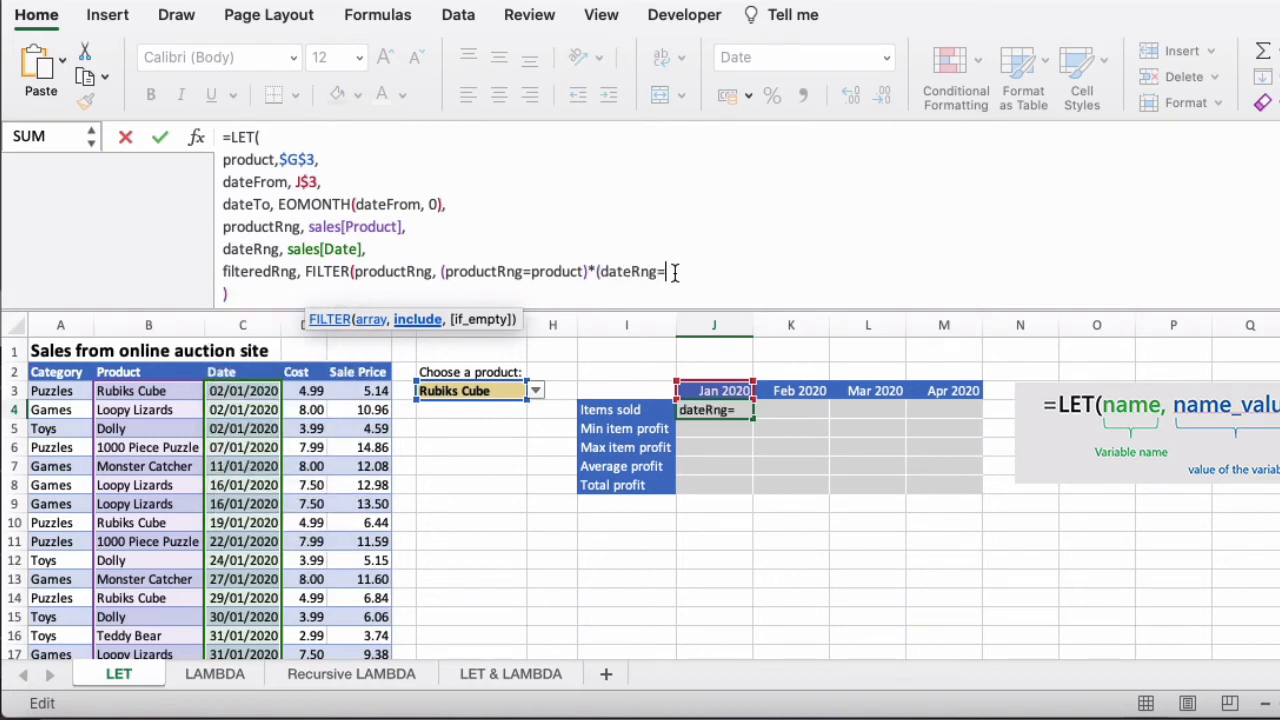
key("BackSpace")
type(">=dateFrom)")
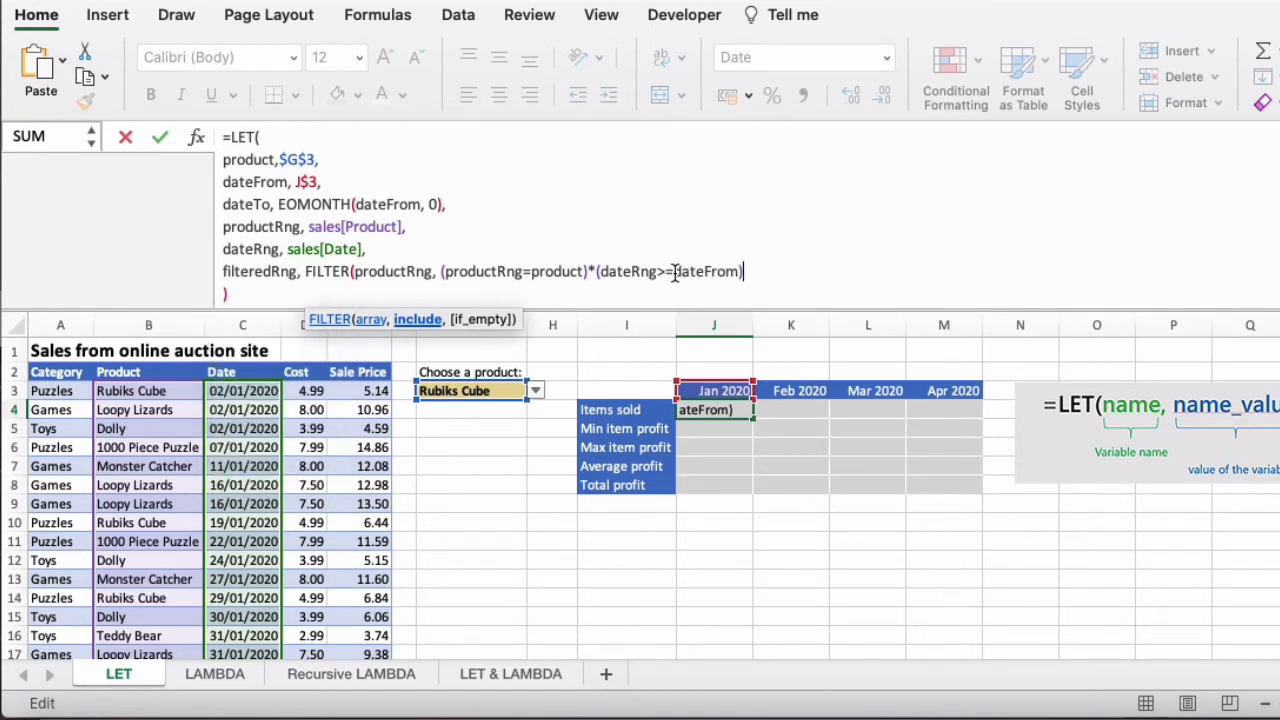
Multiply by a third condition, (dateRng<=dateTo), then close the FILTER function and add a comma.
type("*(daterng")
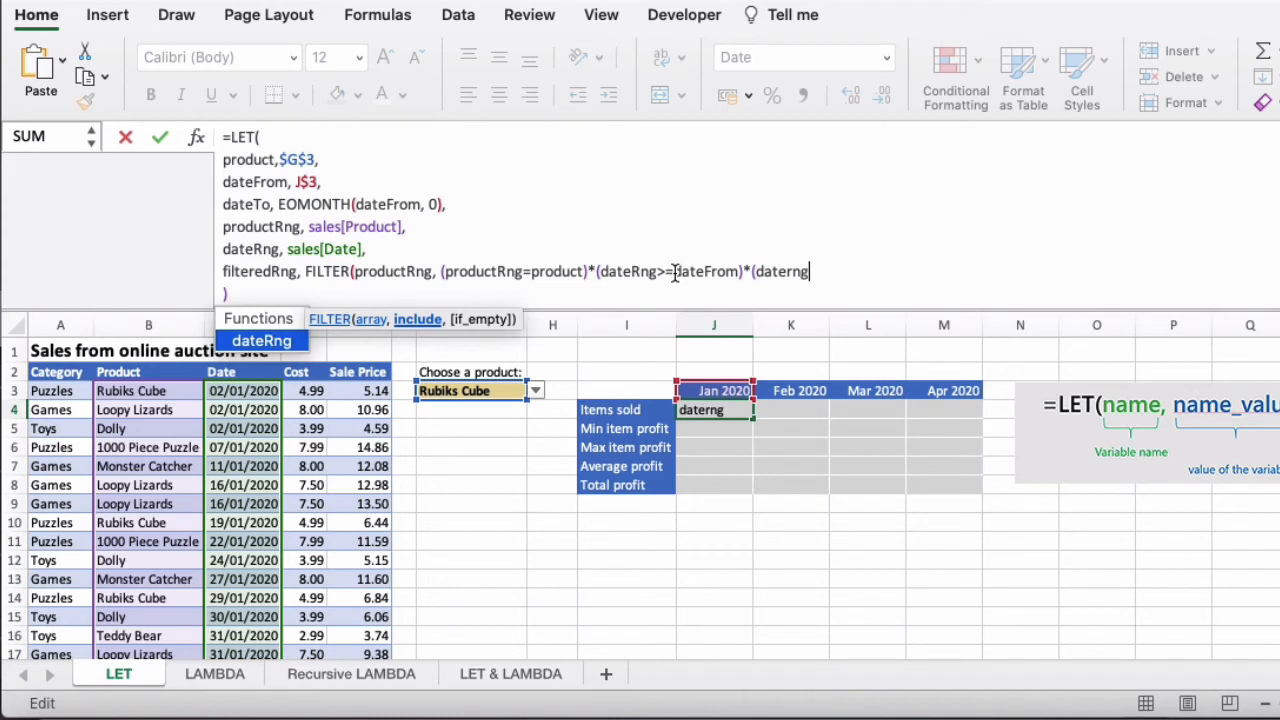
type("<")
type("=")
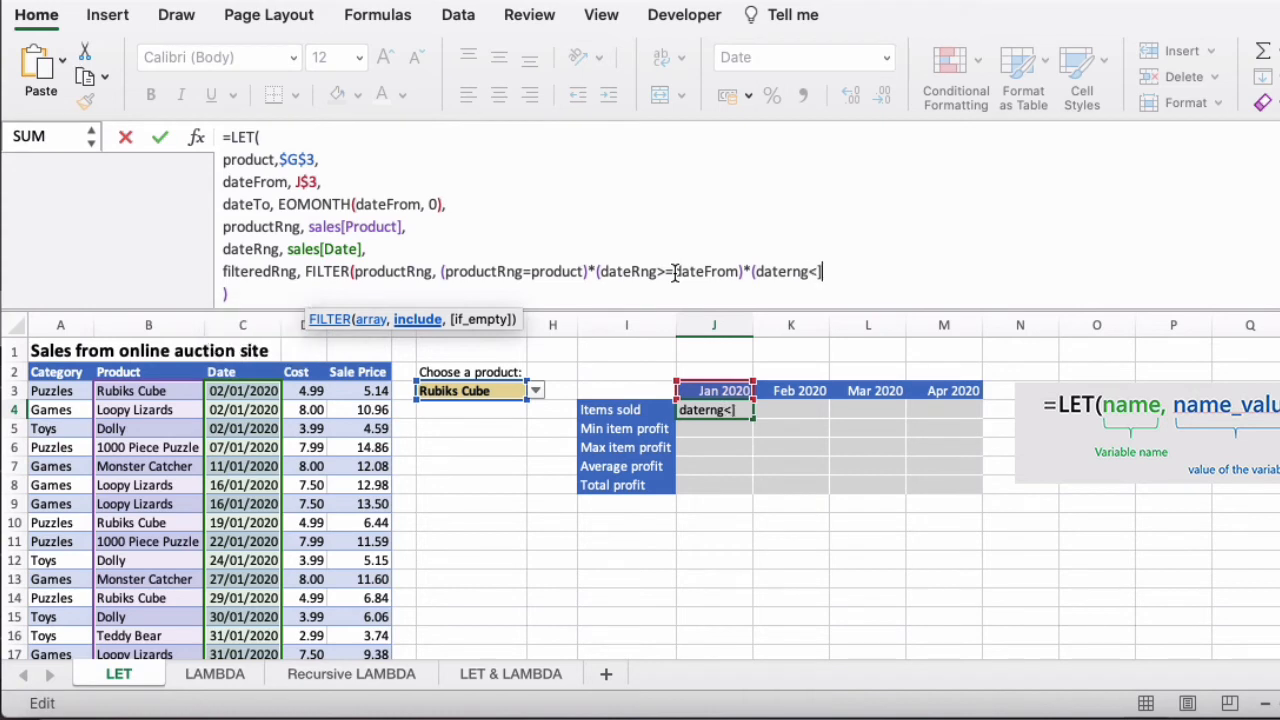
type("Date")
key("BackSpace")
key("BackSpace")
key("BackSpace")
key("BackSpace")
key("BackSpace")
type("<=D")
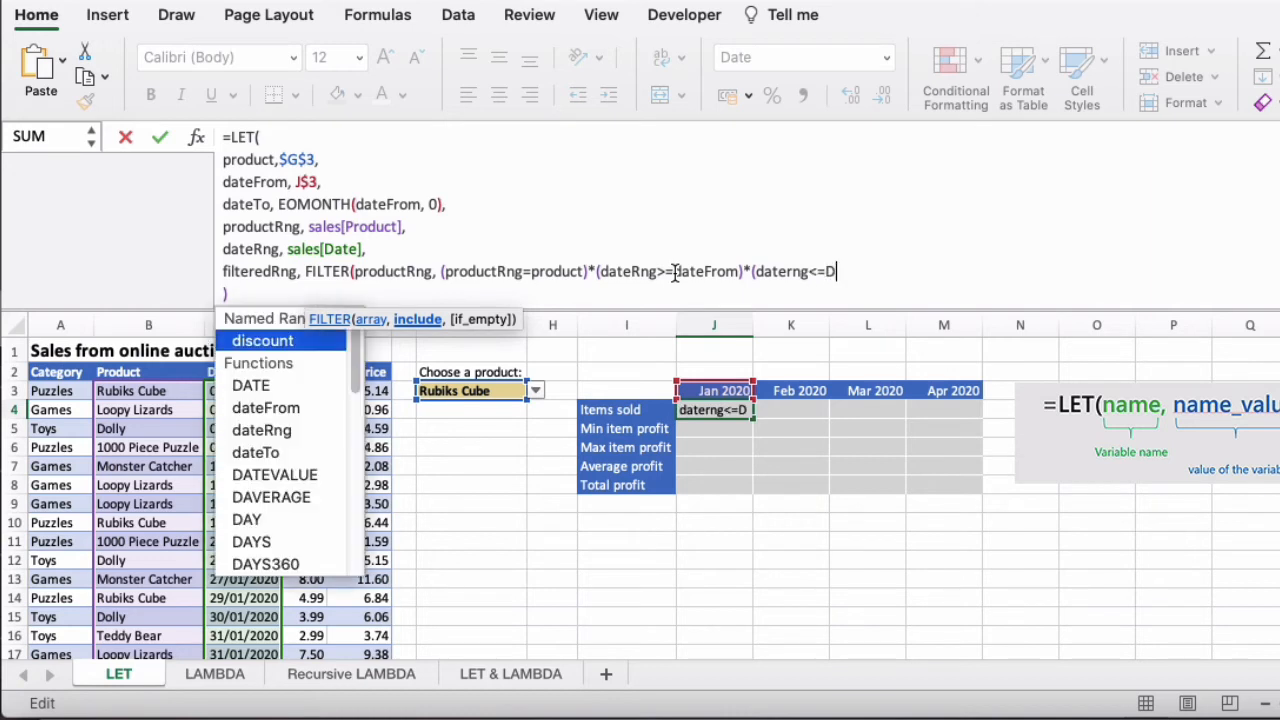
type("ateTo)")
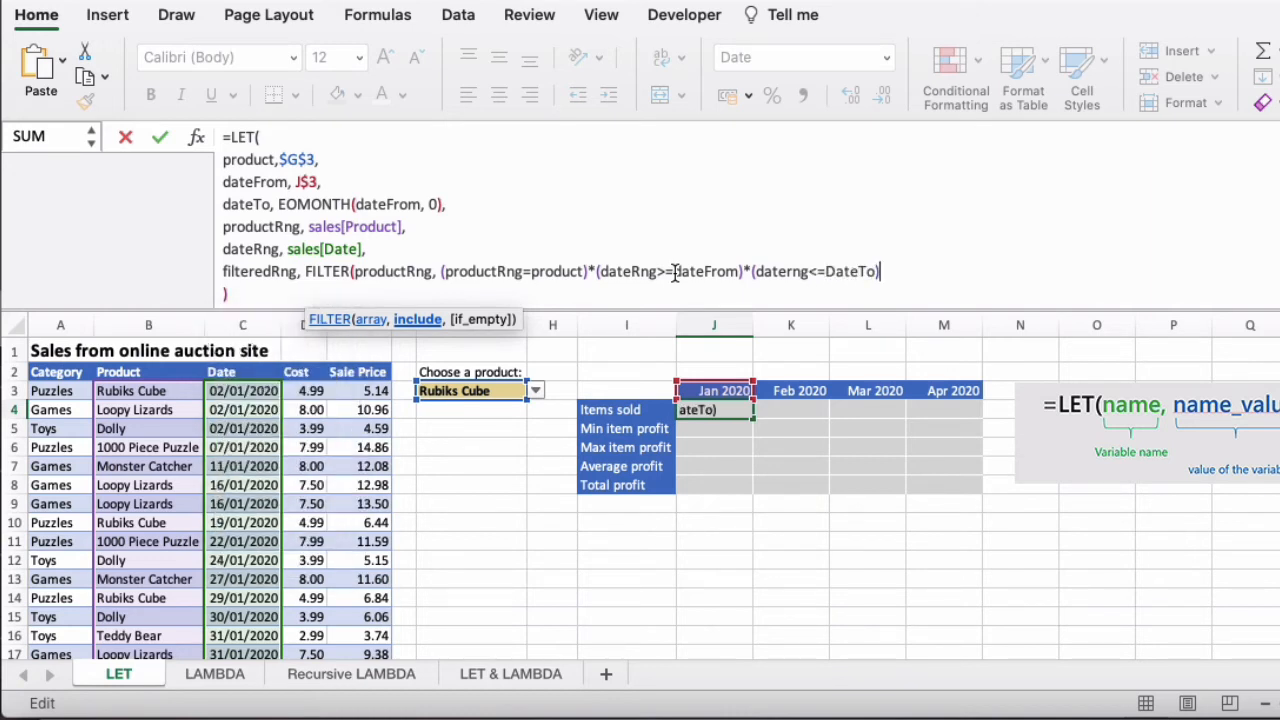
type("),")
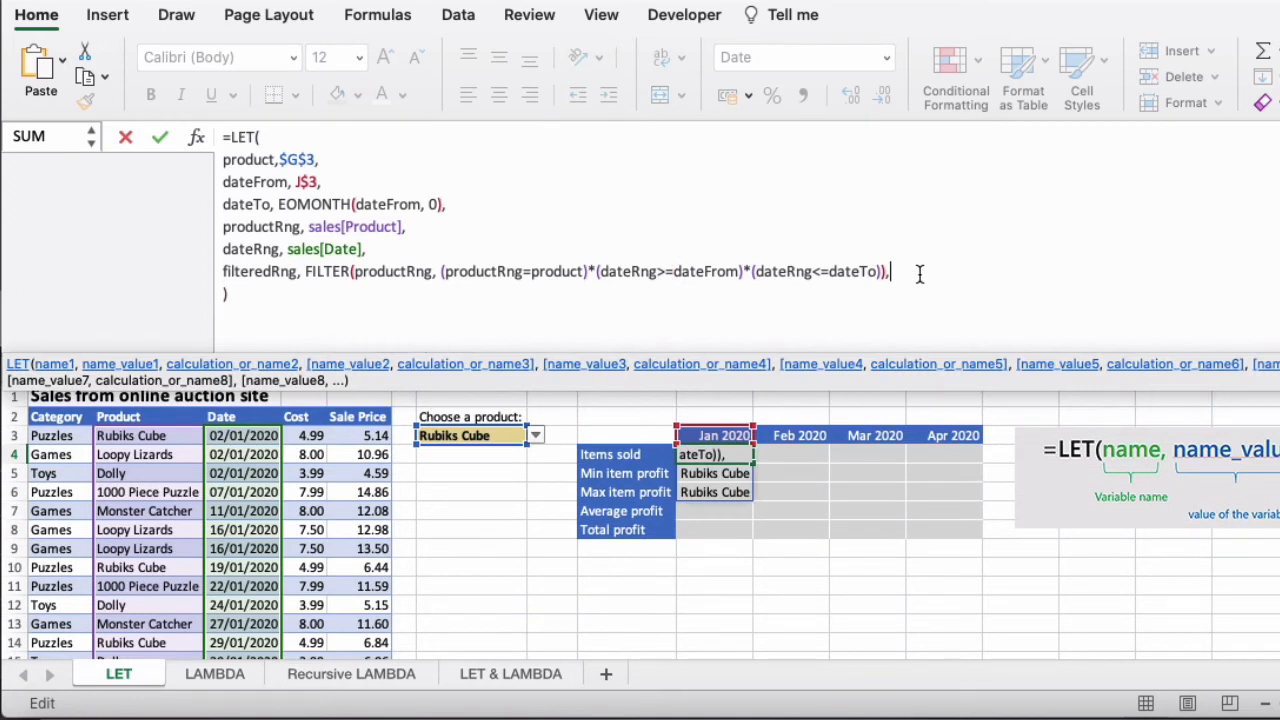
Add filteredRng on a new line as the LET formula's calculation and enter the formula.
key("BackSpace")
type(",")
key("alt+Return")
type("filteredRng")
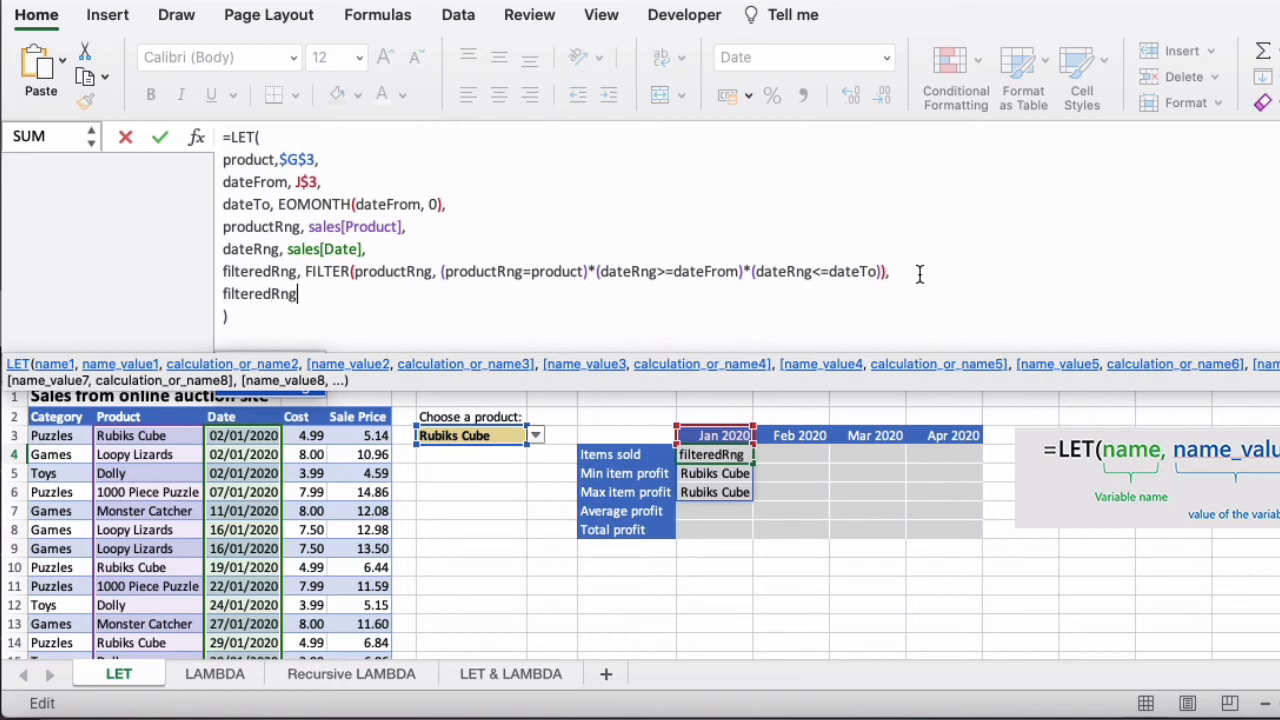
key("Left")
key("Return")
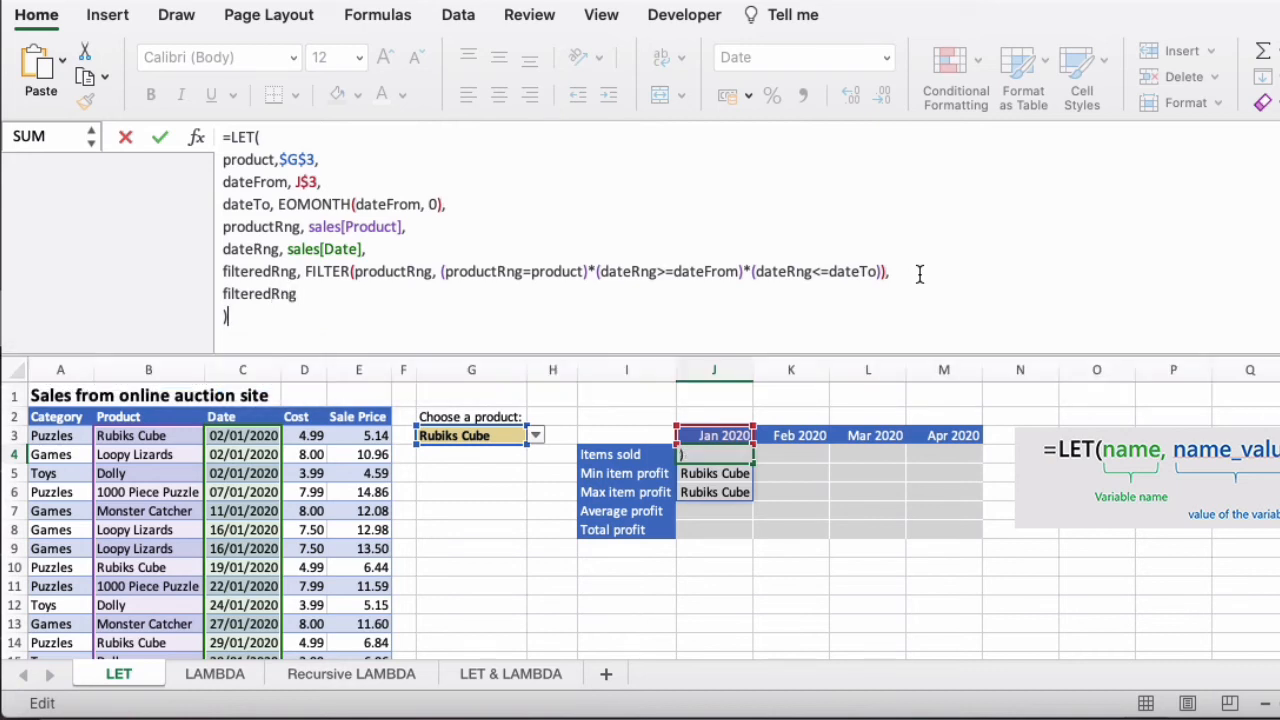
left_click(812, 562)
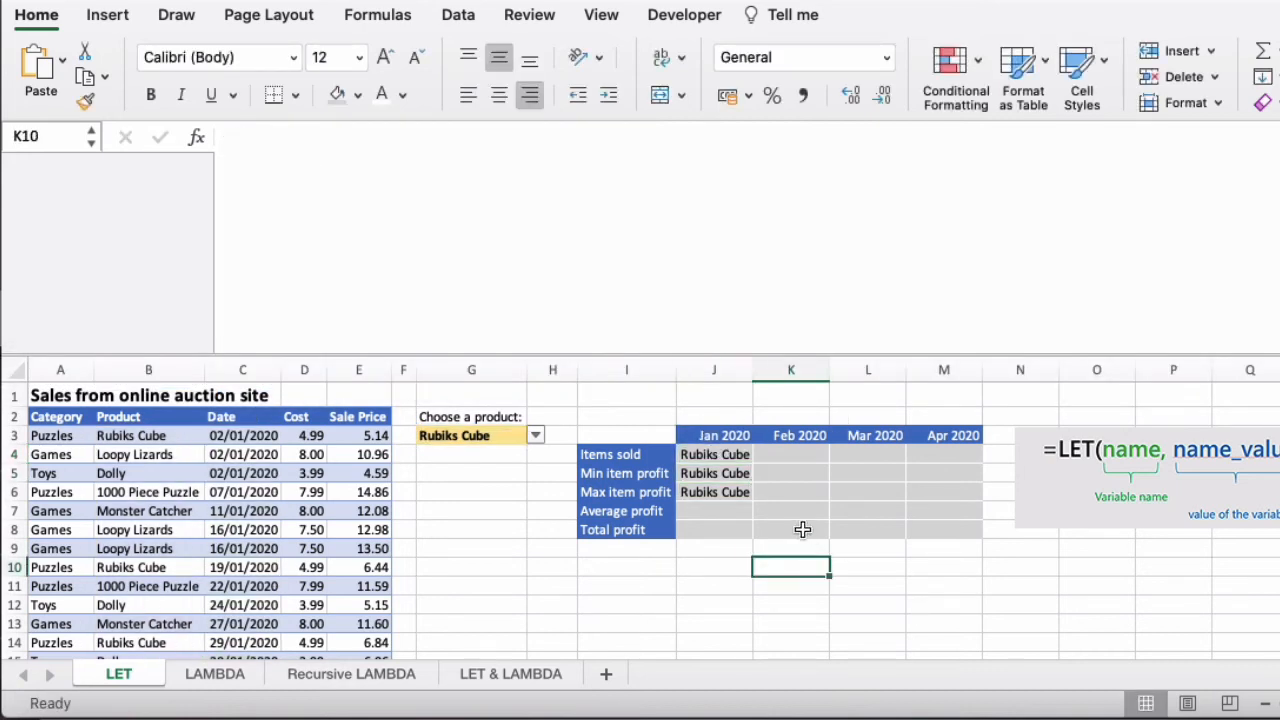
Test the formula by switching the product in G3 to Monster Catcher, Dolly, 1000 Piece Puzzle and Loopy Lizards, then back to Rubiks Cube.
left_click(734, 473)
left_click(737, 454)
left_click(492, 432)
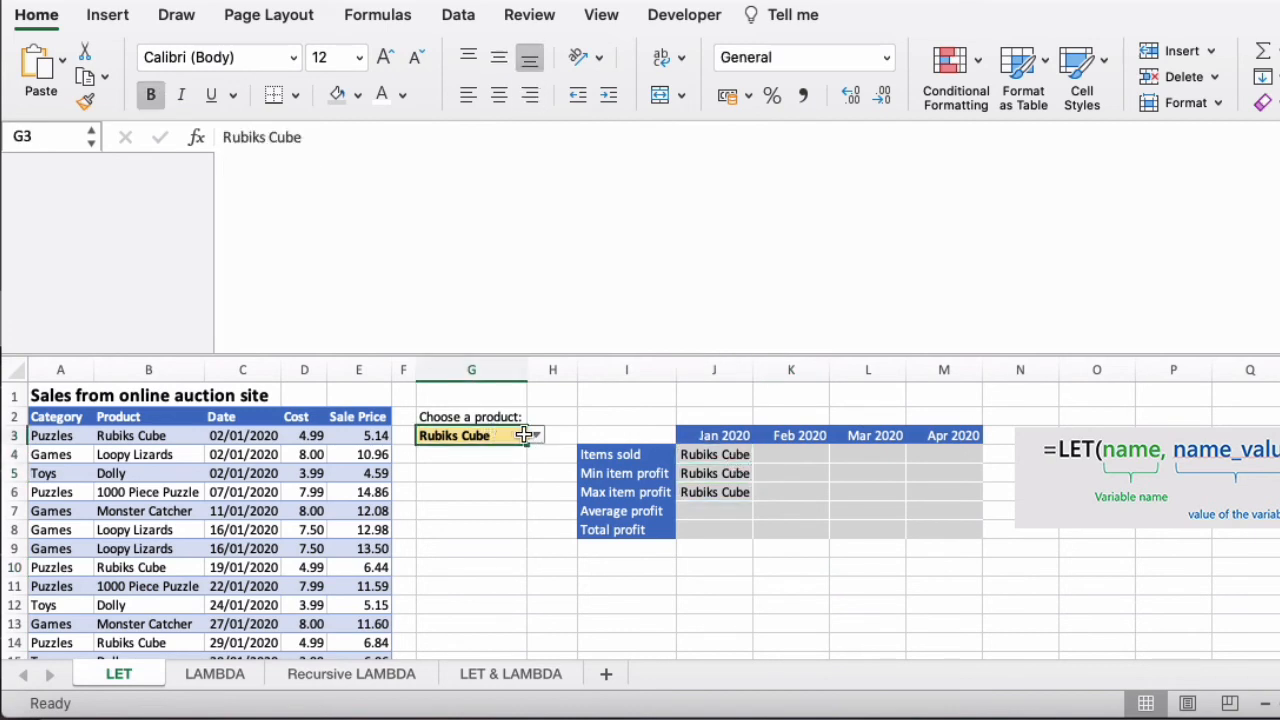
left_click(536, 435)
left_click(483, 480)
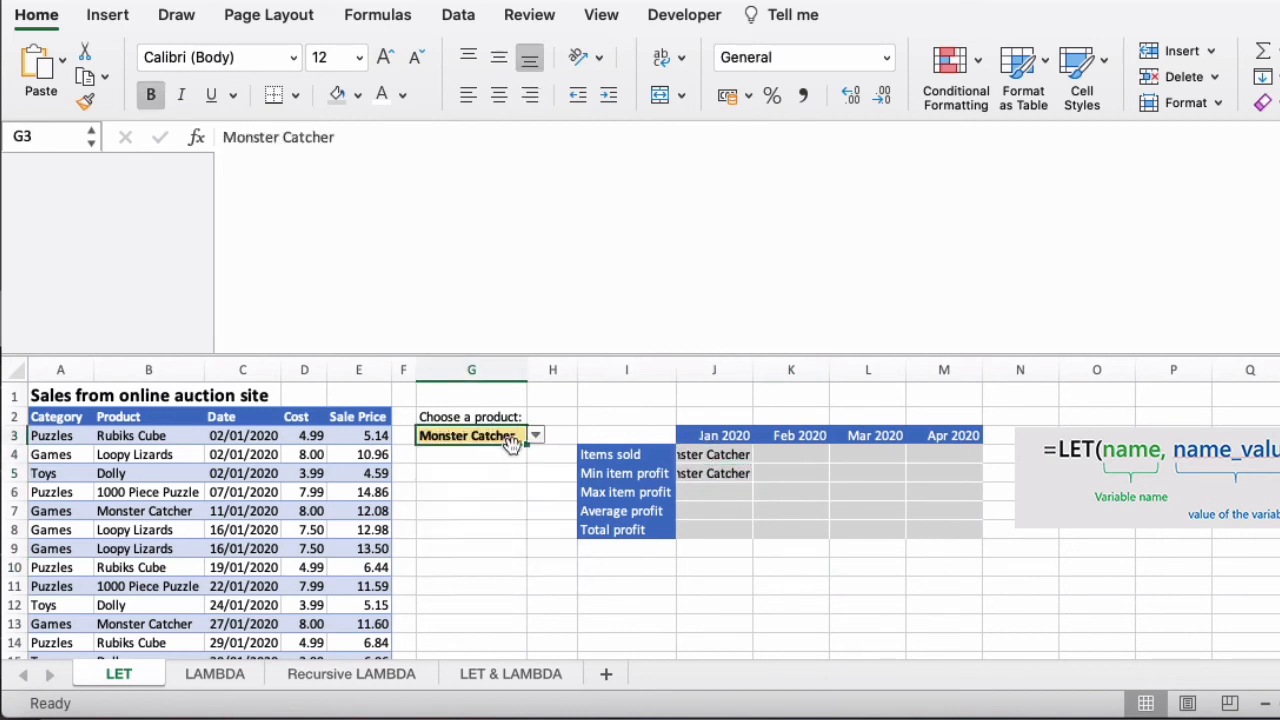
left_click(536, 435)
left_click(487, 502)
left_click(536, 435)
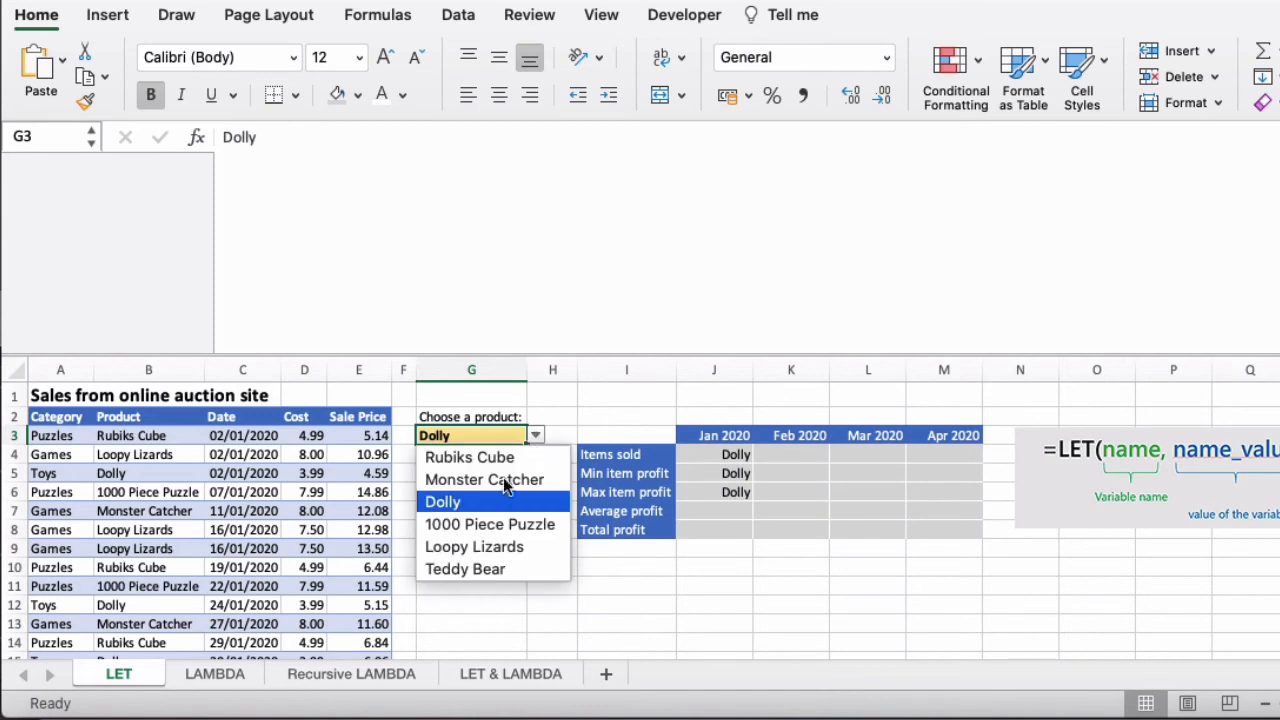
left_click(495, 523)
left_click(536, 435)
left_click(494, 546)
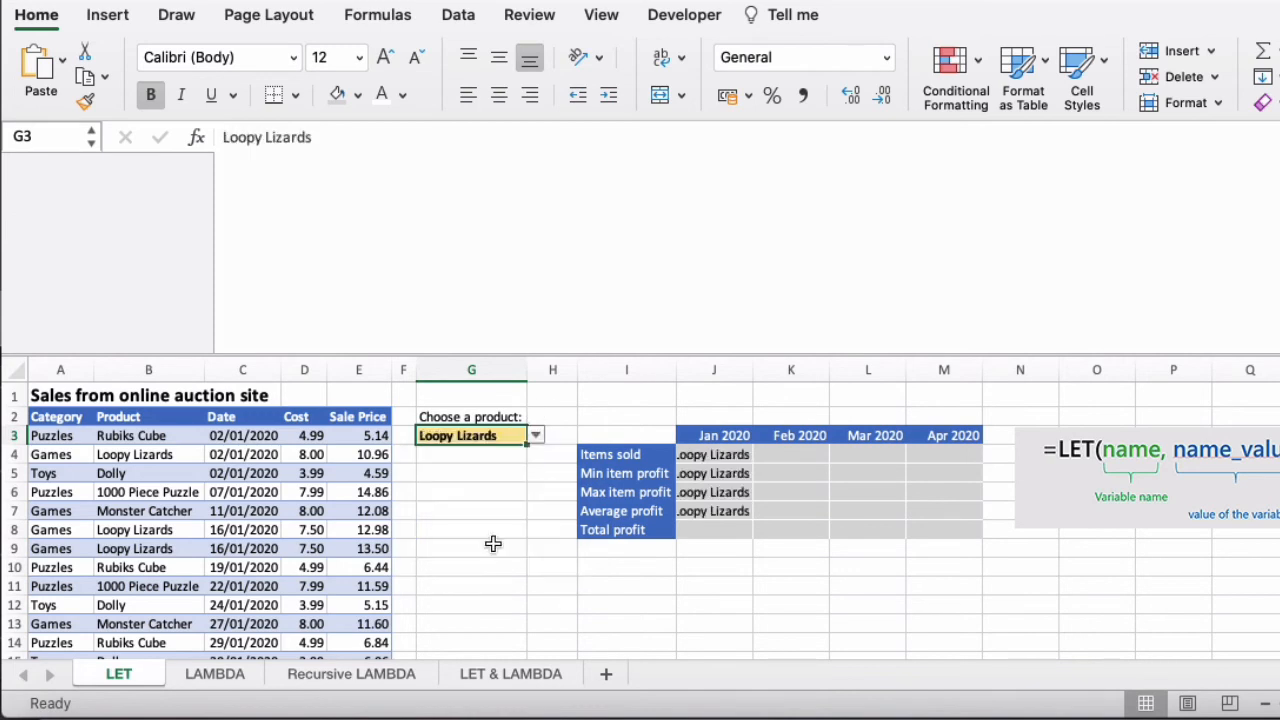
left_click(536, 435)
left_click(522, 456)
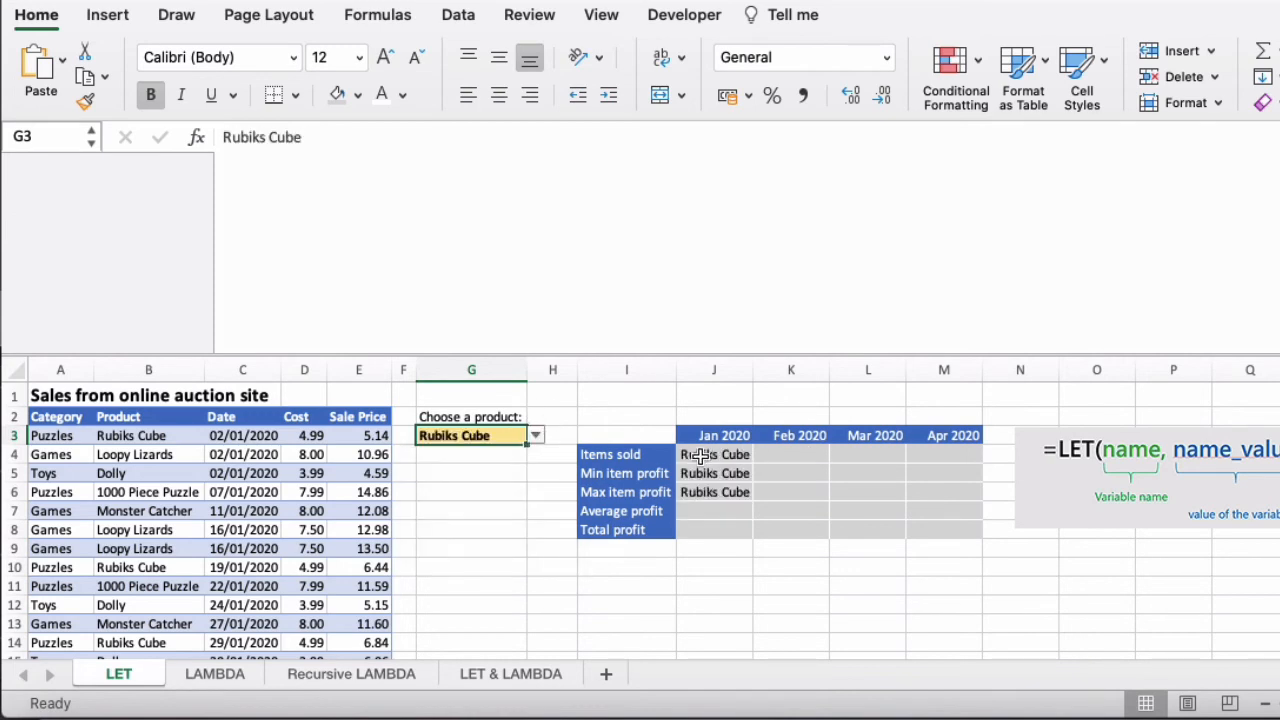
Wrap the J4 formula's final calculation as COUNTA(filteredRng) and enter the formula.
left_click(700, 455)
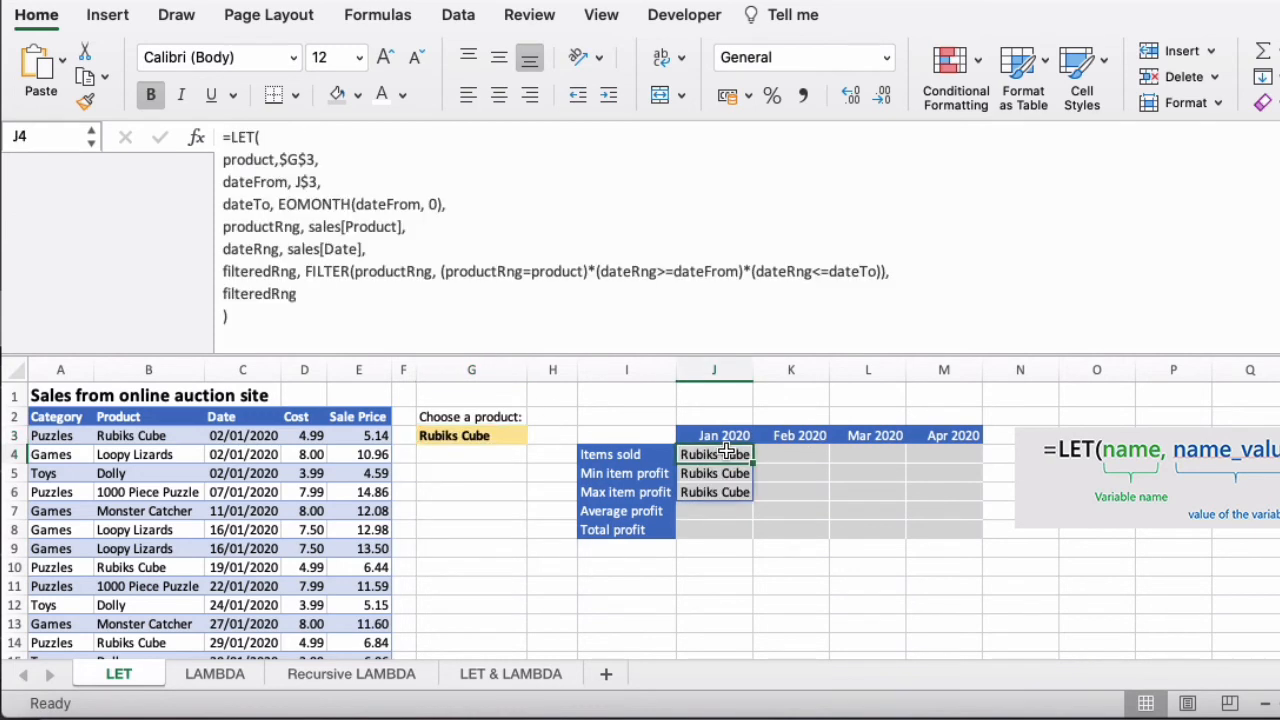
left_click(224, 294)
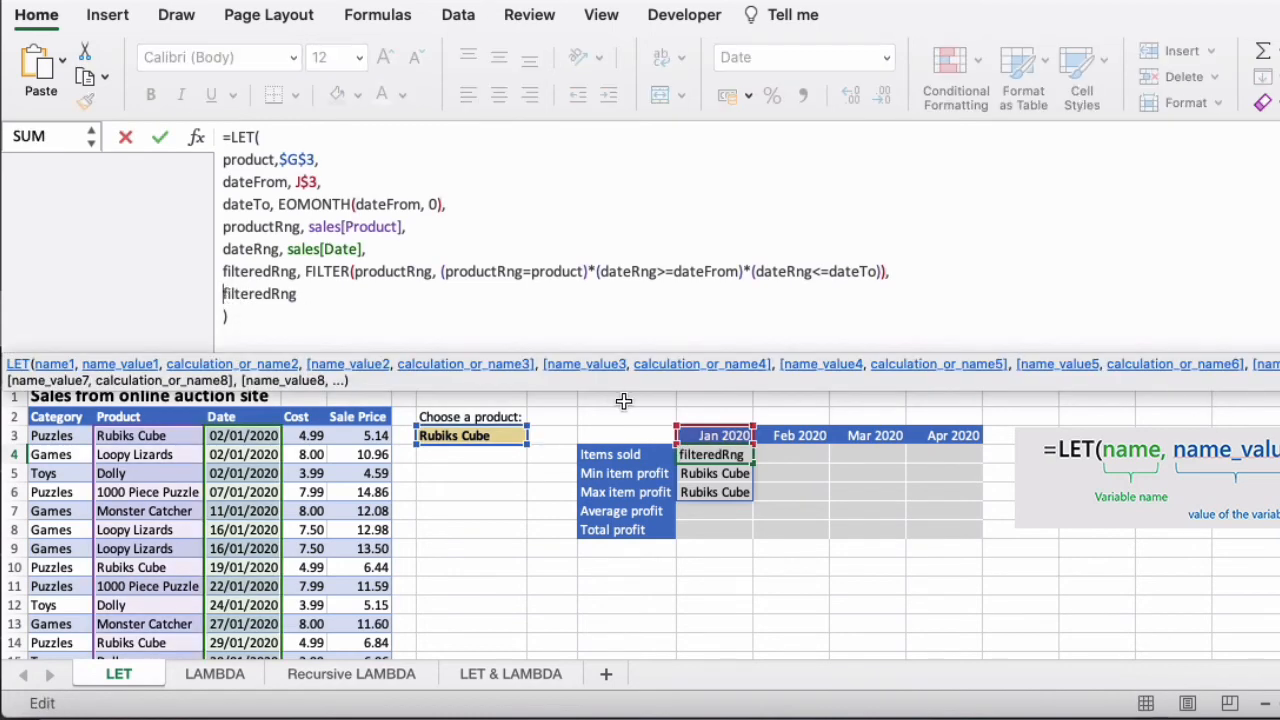
type("COUNTA(")
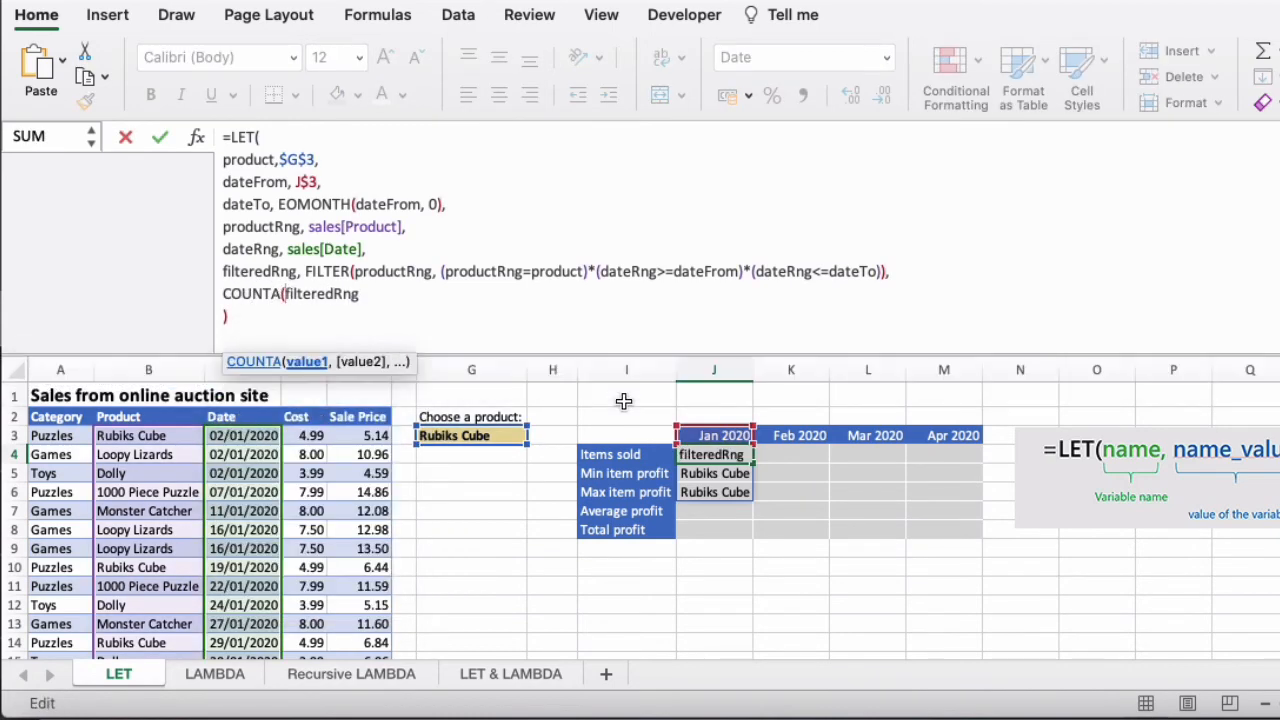
left_click(399, 296)
type(")")
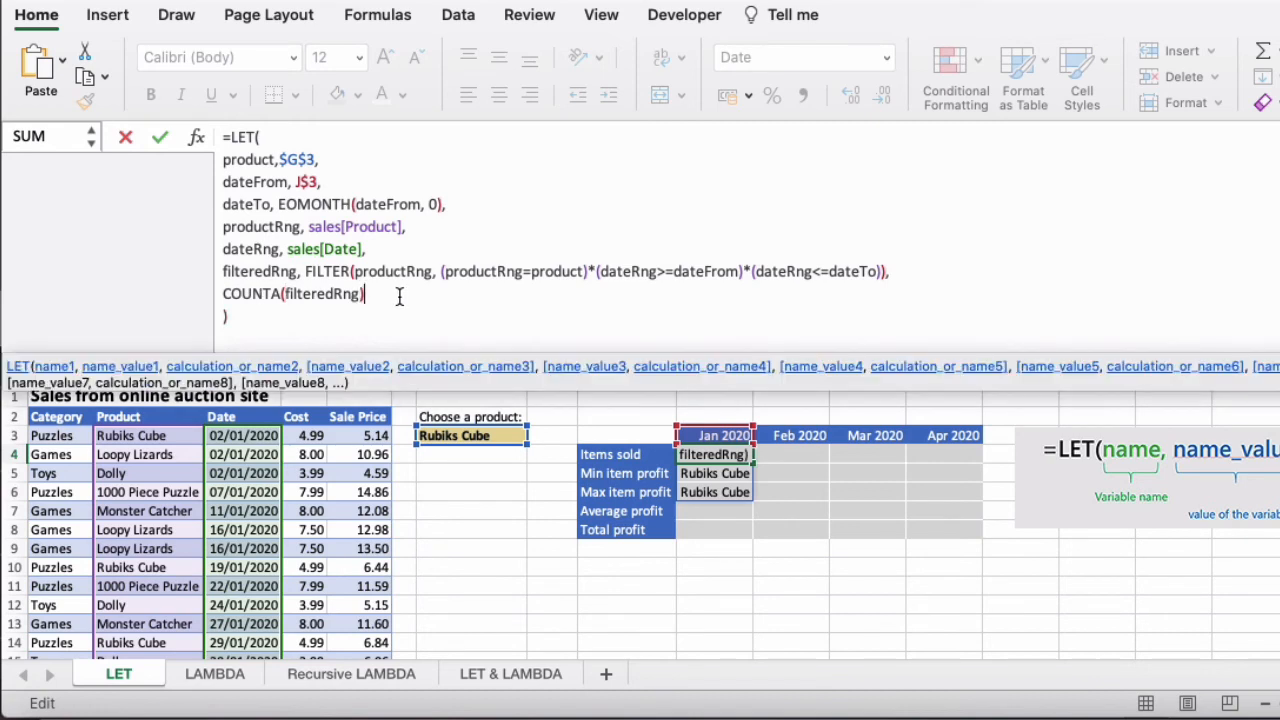
key("Return")
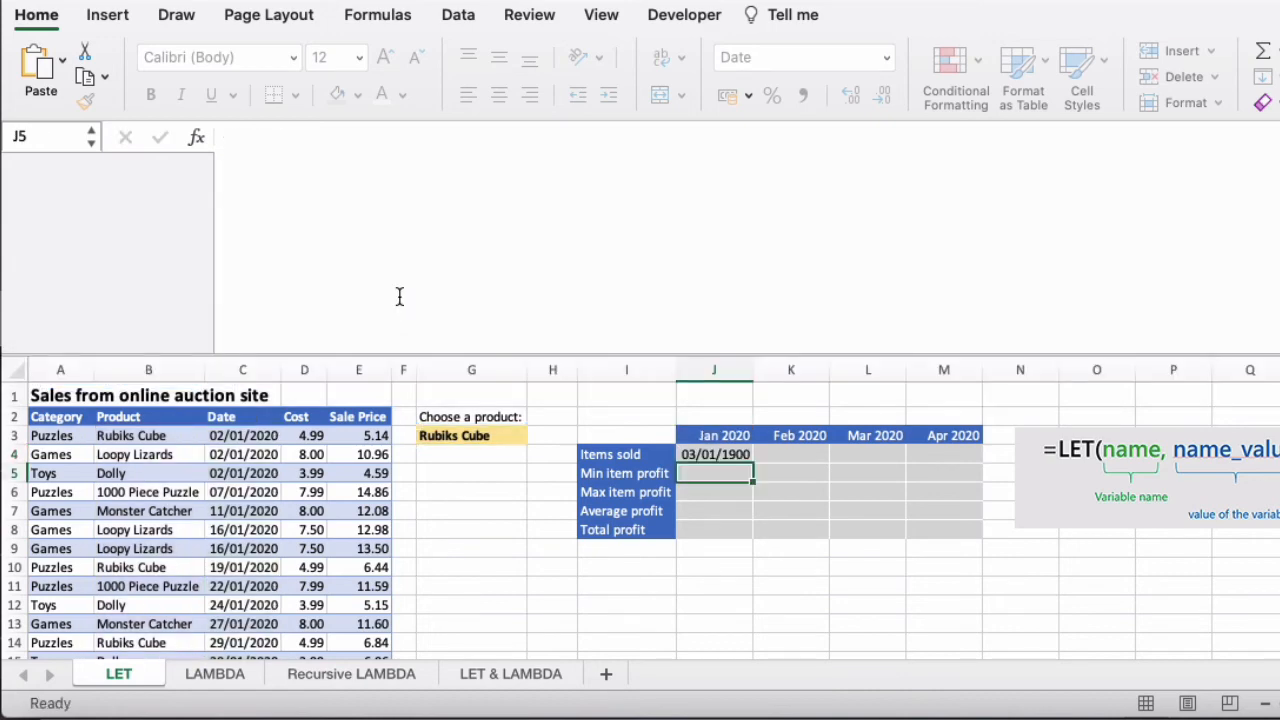
Format cell J4 with the General number category.
left_click(728, 456)
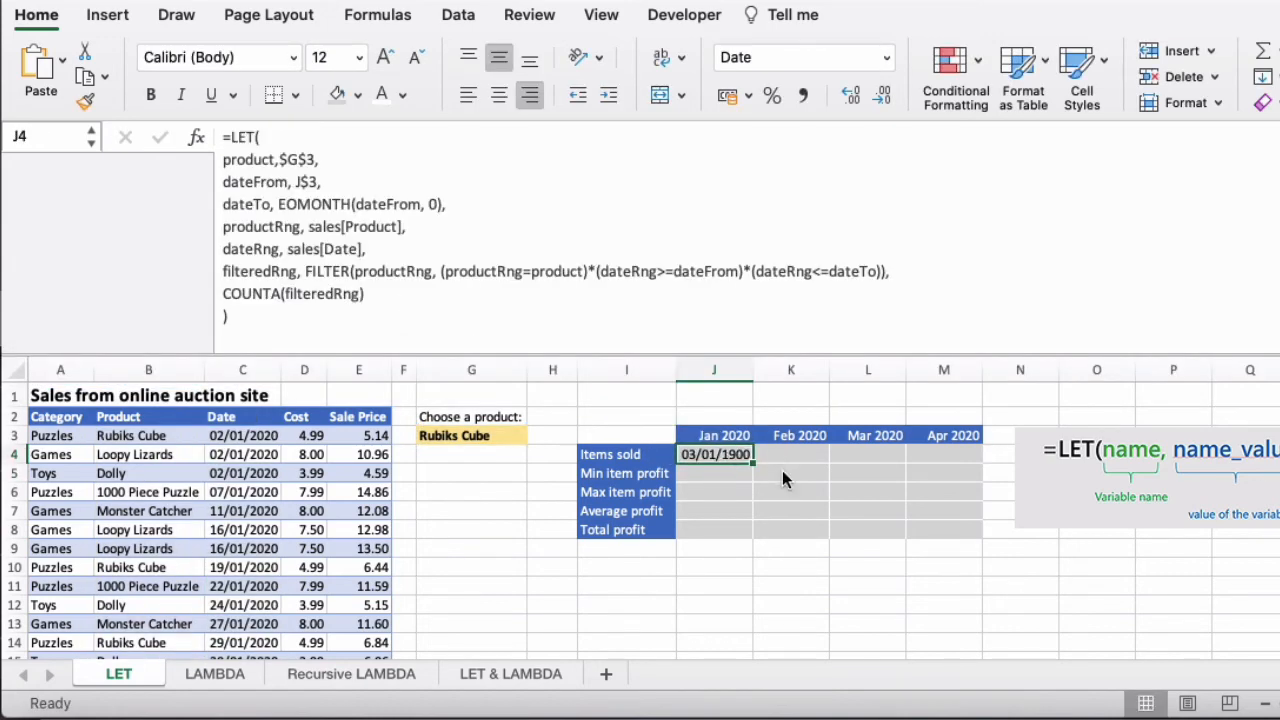
key("super+1")
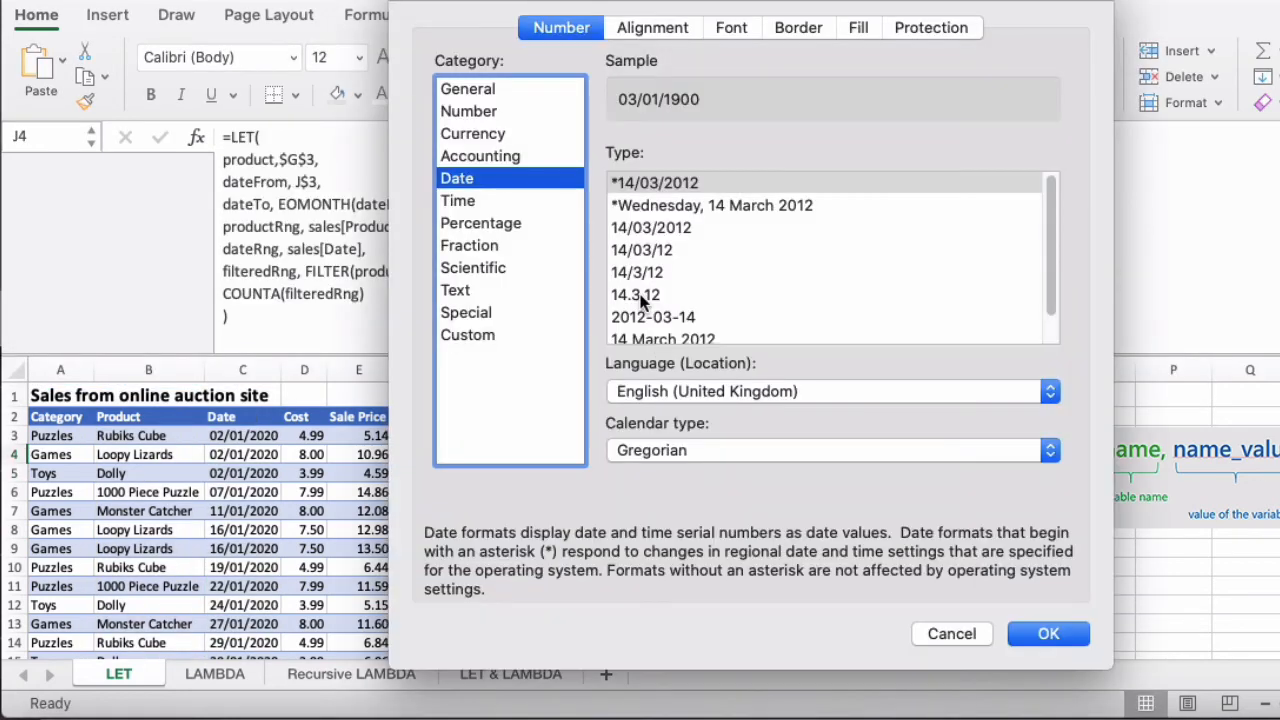
left_click(480, 90)
left_click(1048, 634)
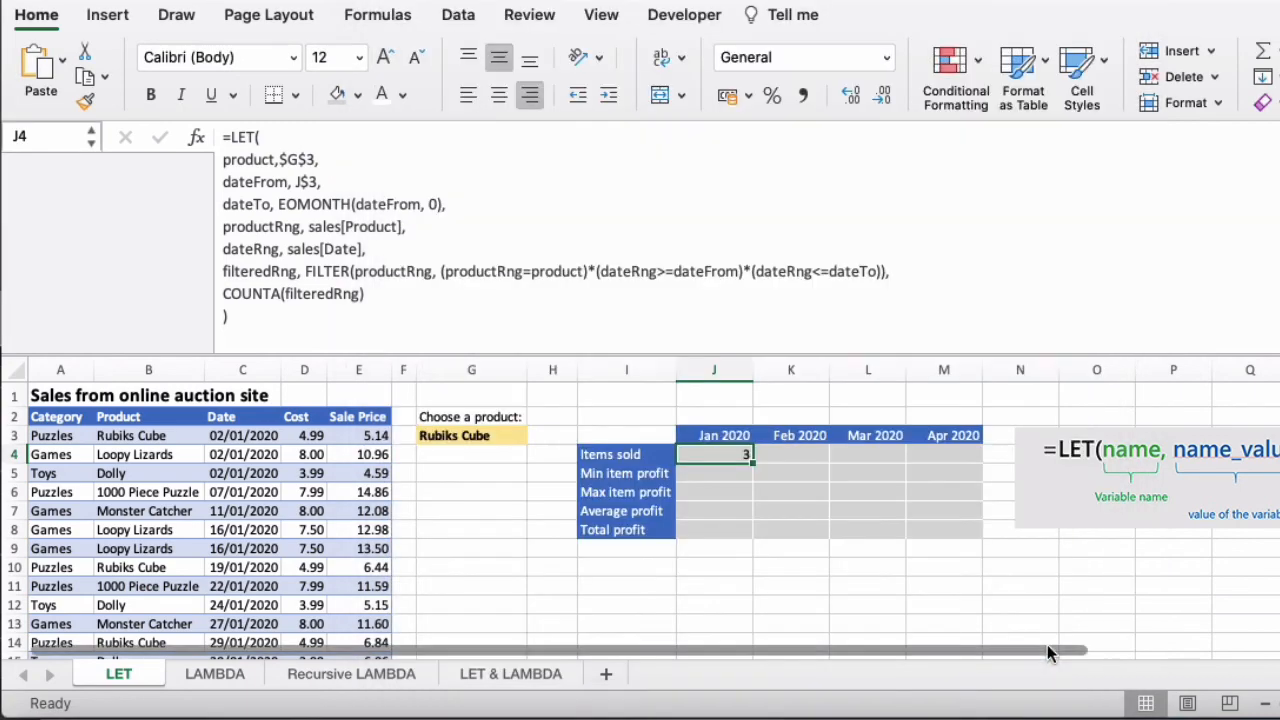
Copy the J4 formula across the Items sold row from Jan 2020 to Apr 2020 (J4:M4).
left_click(749, 508)
left_click(738, 453)
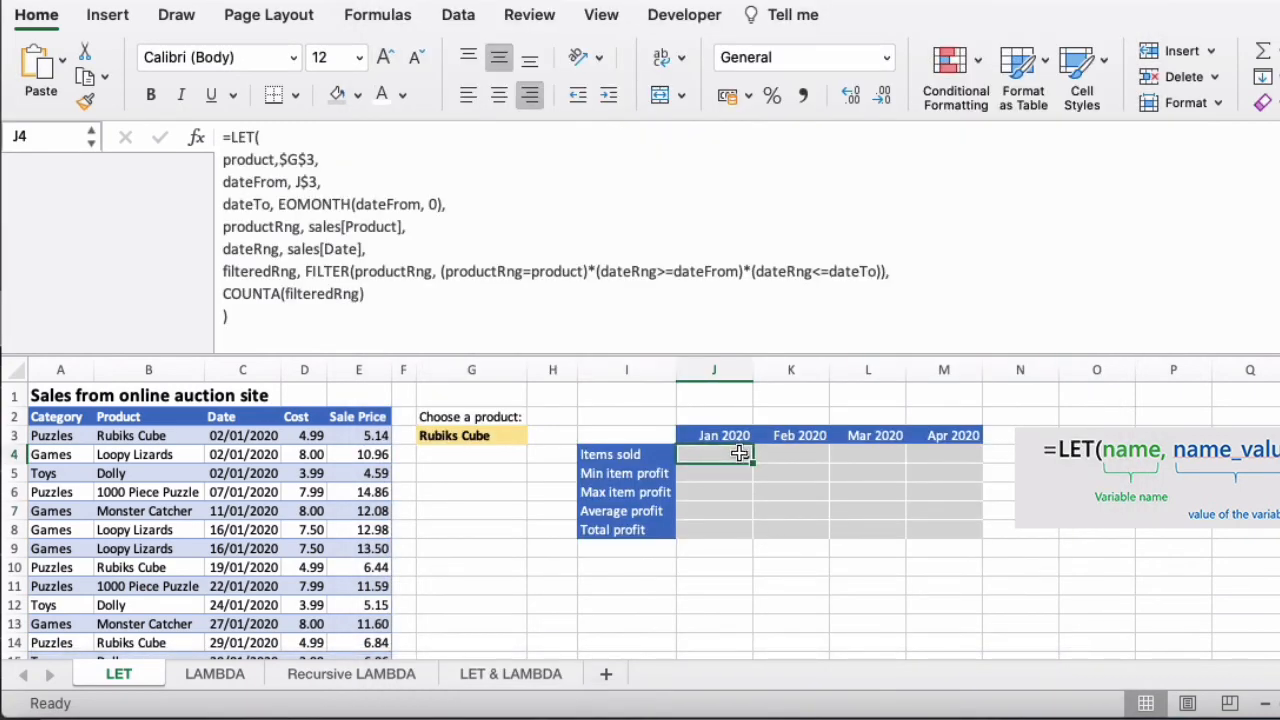
key("super+c")
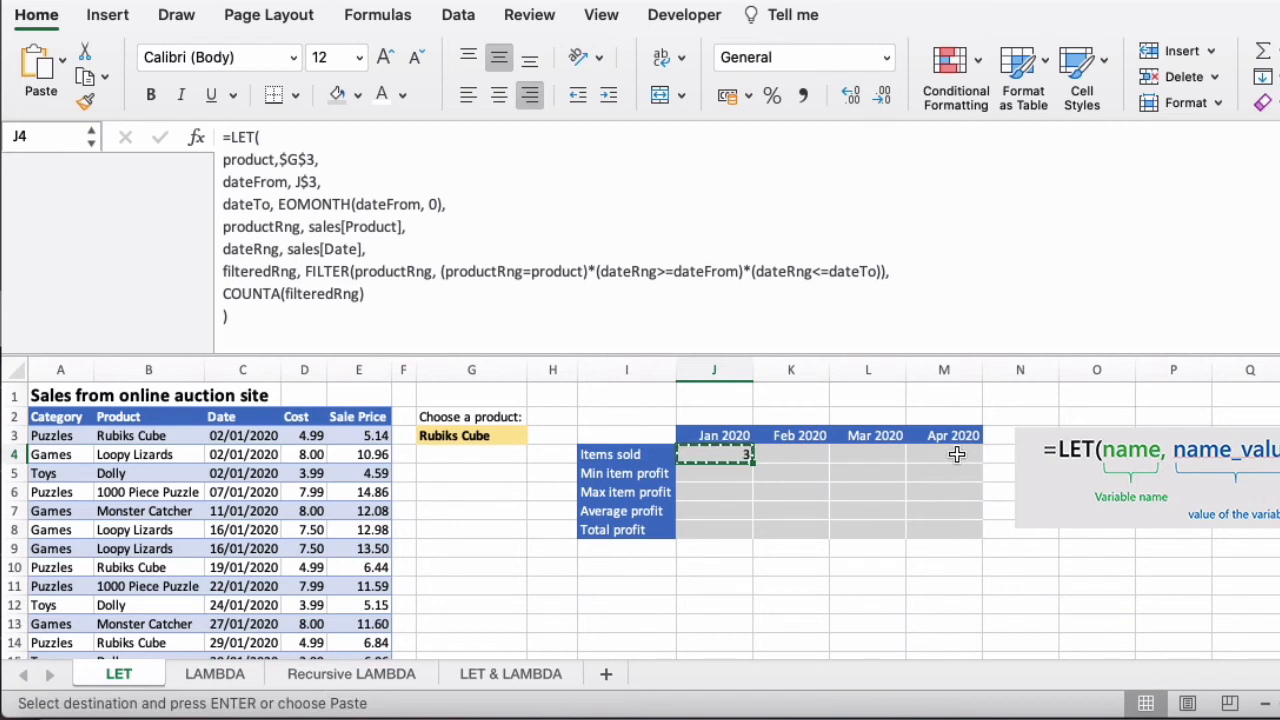
left_click_drag(943, 456, 752, 456)
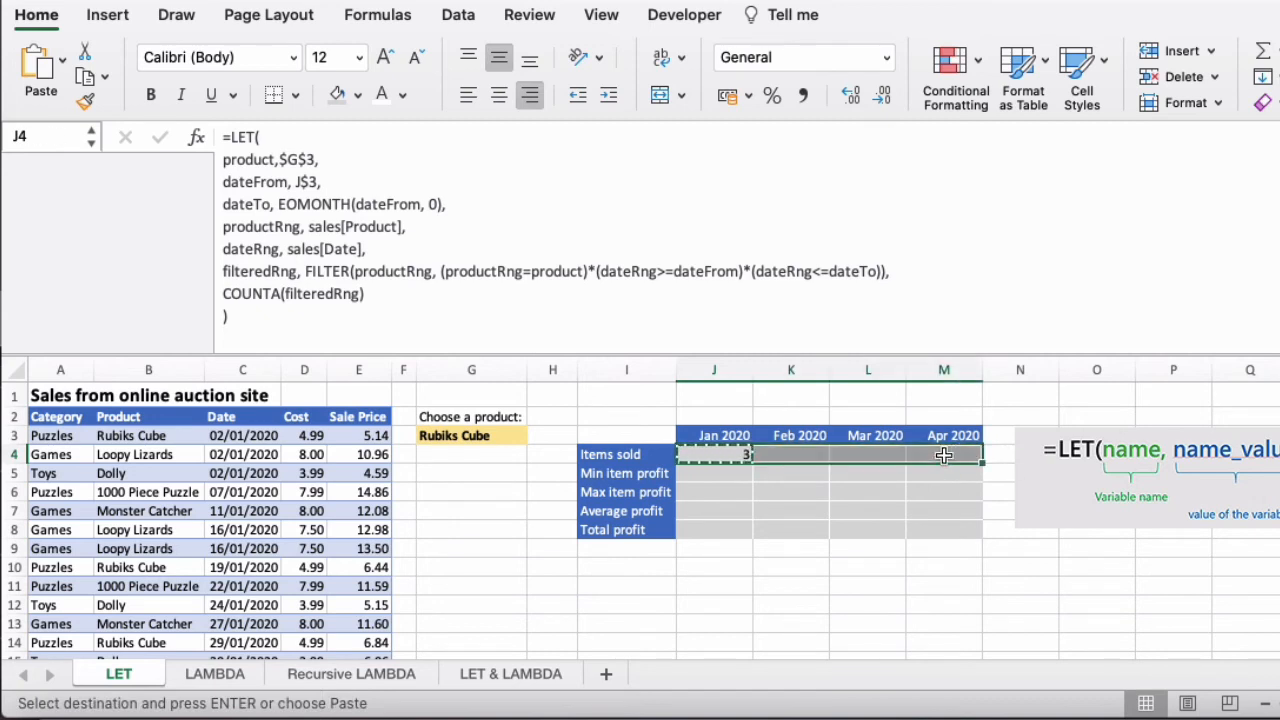
key("super+v")
left_click(858, 488)
left_click(750, 456)
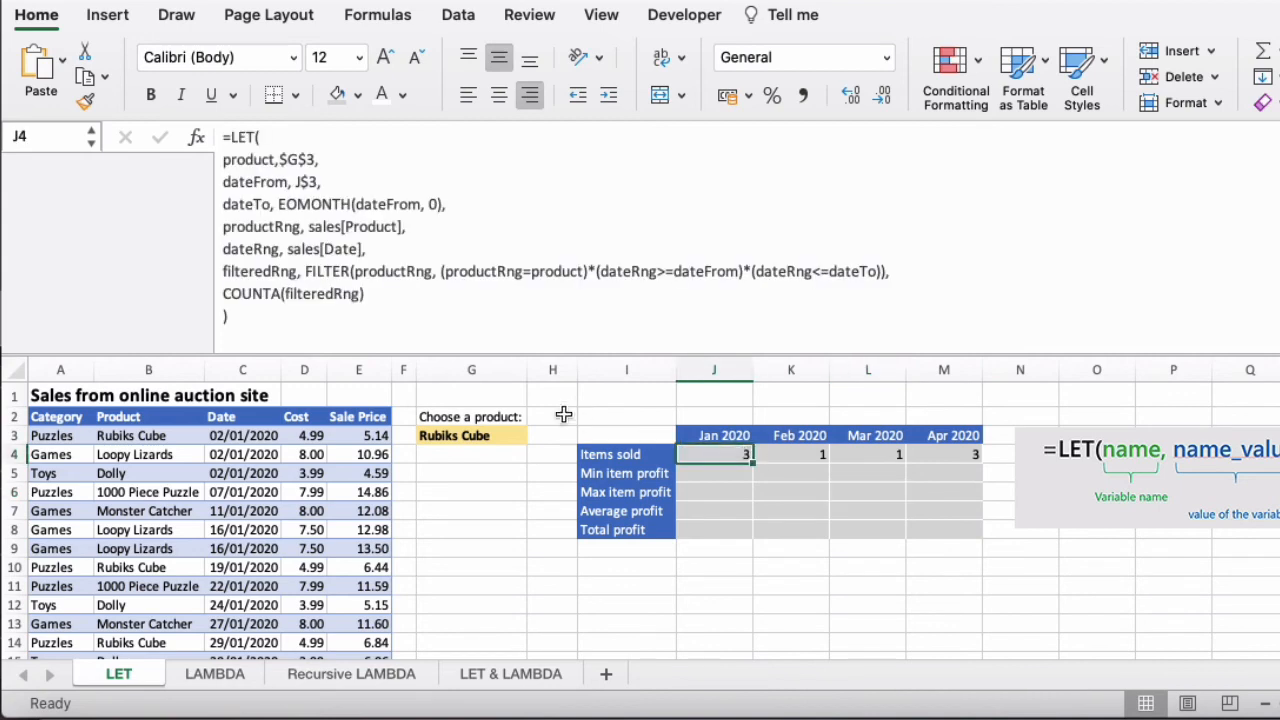
Test the Items sold row by switching the product in G3 to Monster Catcher and 1000 Piece Puzzle, then back to Rubiks Cube.
left_click(640, 400)
left_click(634, 420)
left_click(737, 455)
left_click(492, 436)
left_click(538, 437)
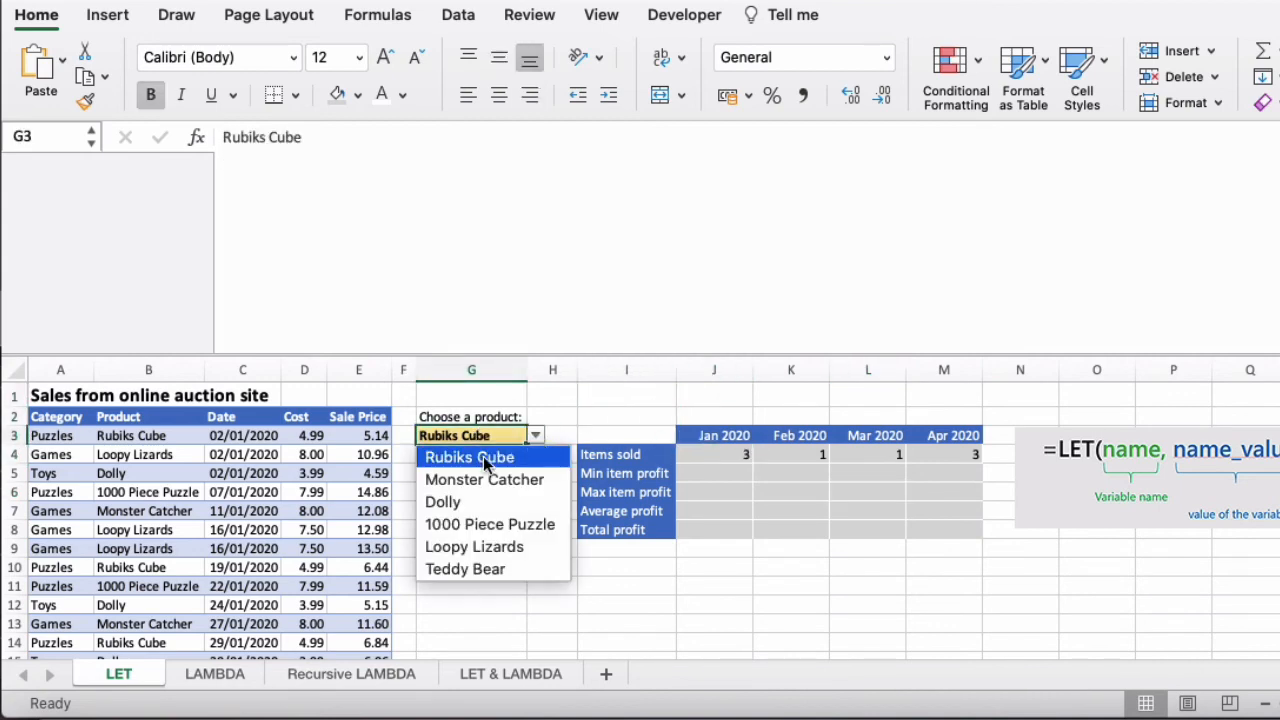
left_click(487, 476)
left_click(536, 437)
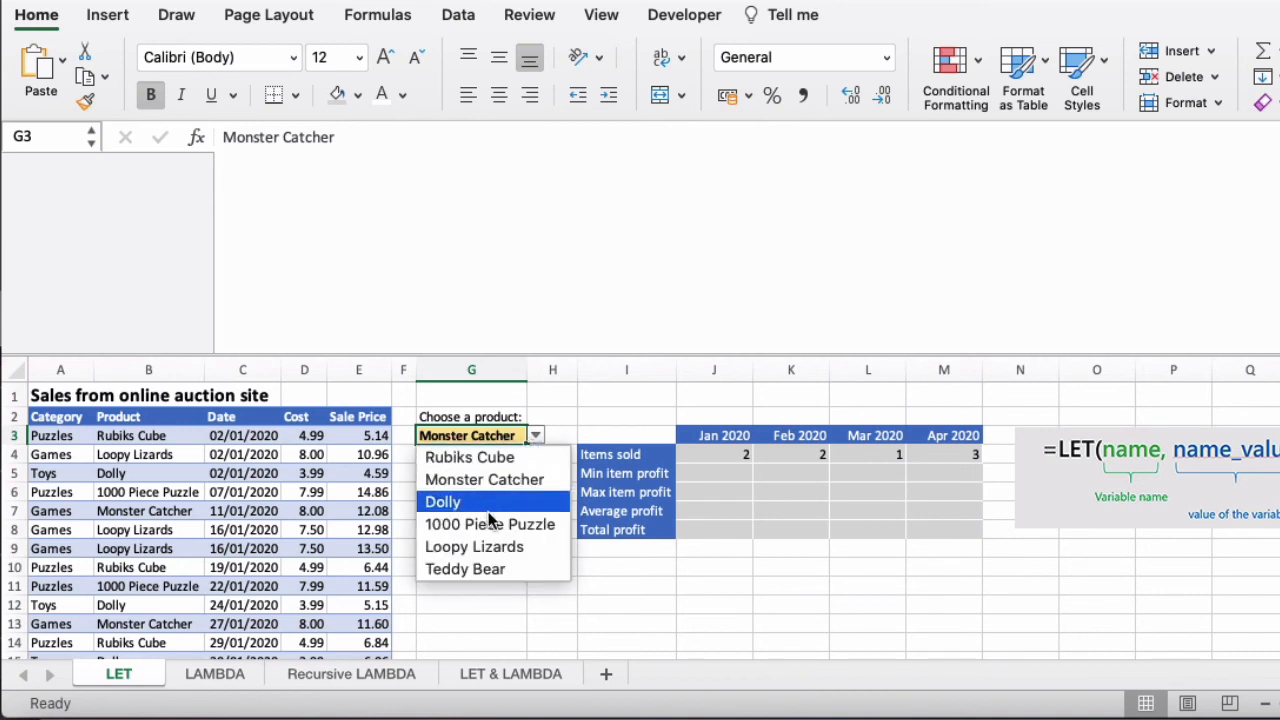
left_click(491, 523)
left_click(537, 440)
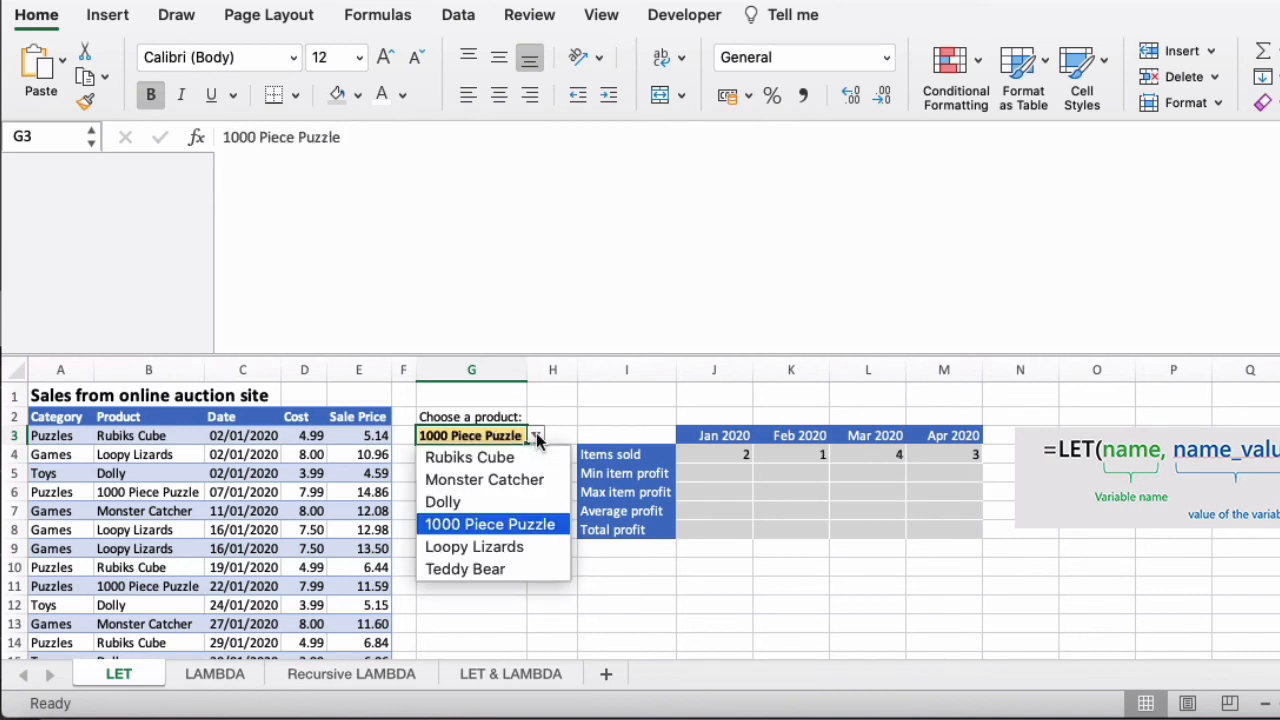
left_click(523, 452)
Review the product, dateFrom, dateTo, productRng and dateRng definitions in J4's LET formula.
left_click(724, 454)
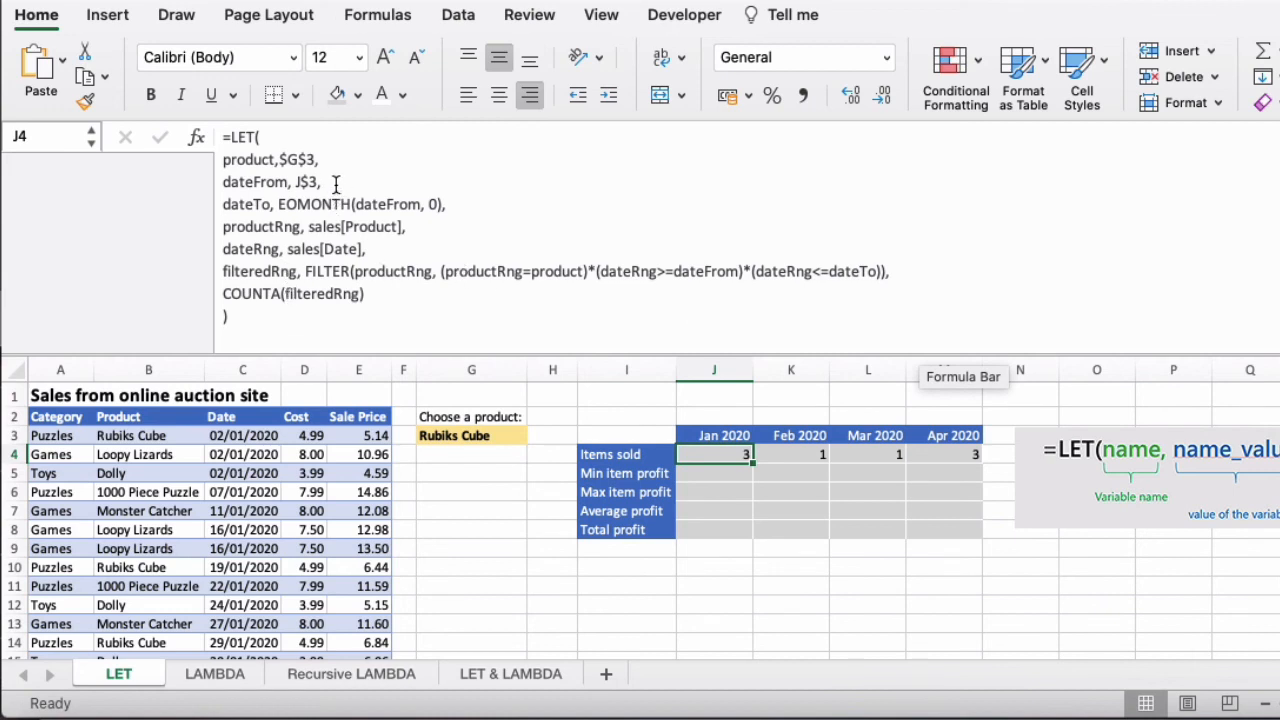
left_click_drag(320, 159, 216, 158)
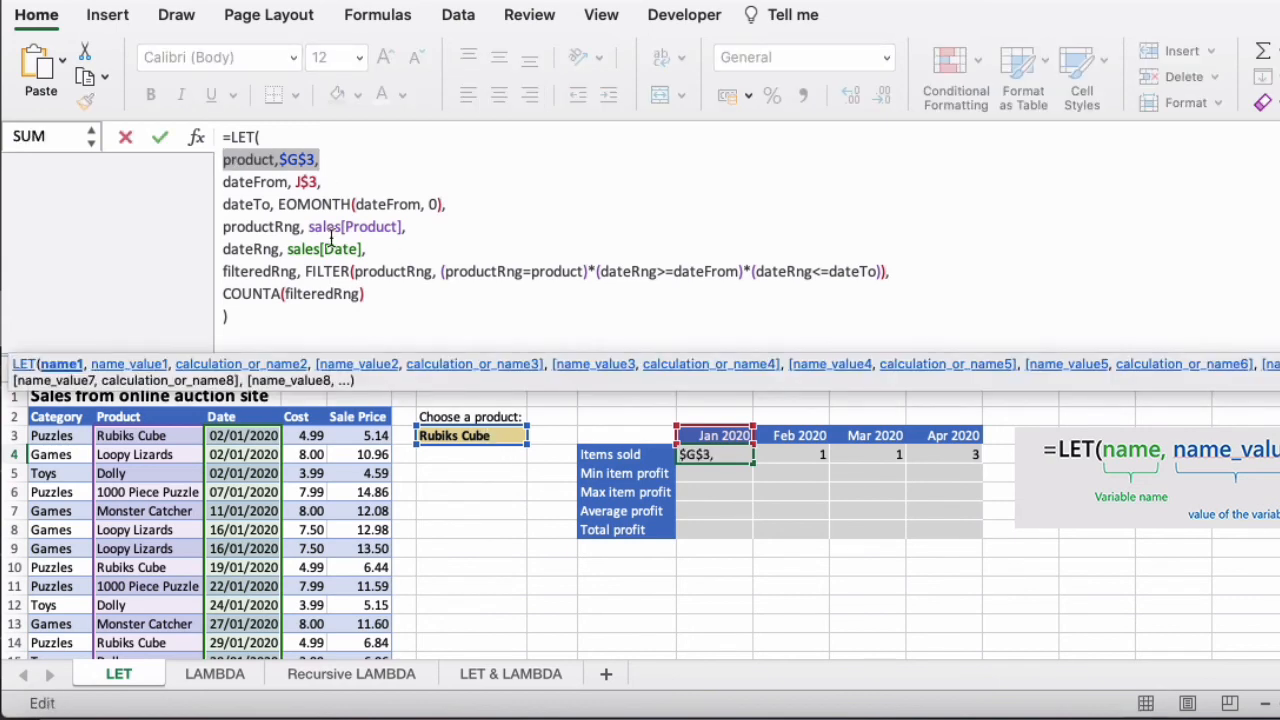
left_click_drag(345, 183, 186, 186)
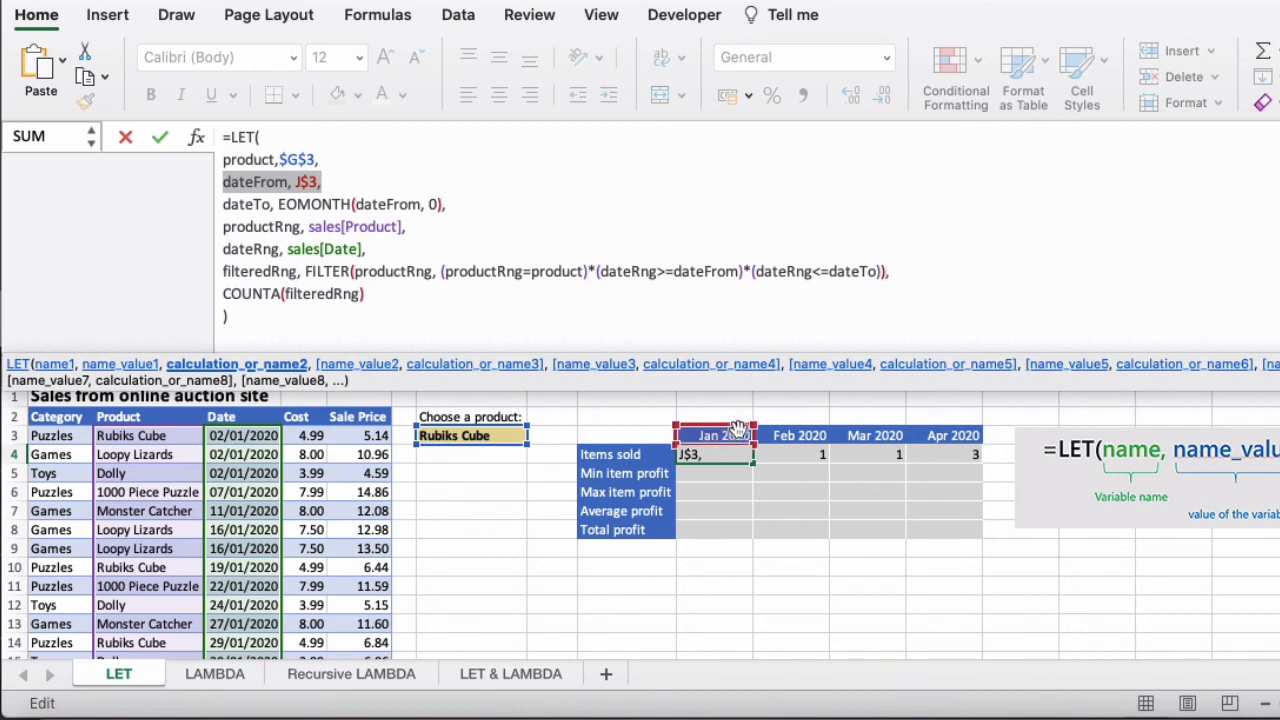
left_click_drag(449, 204, 212, 205)
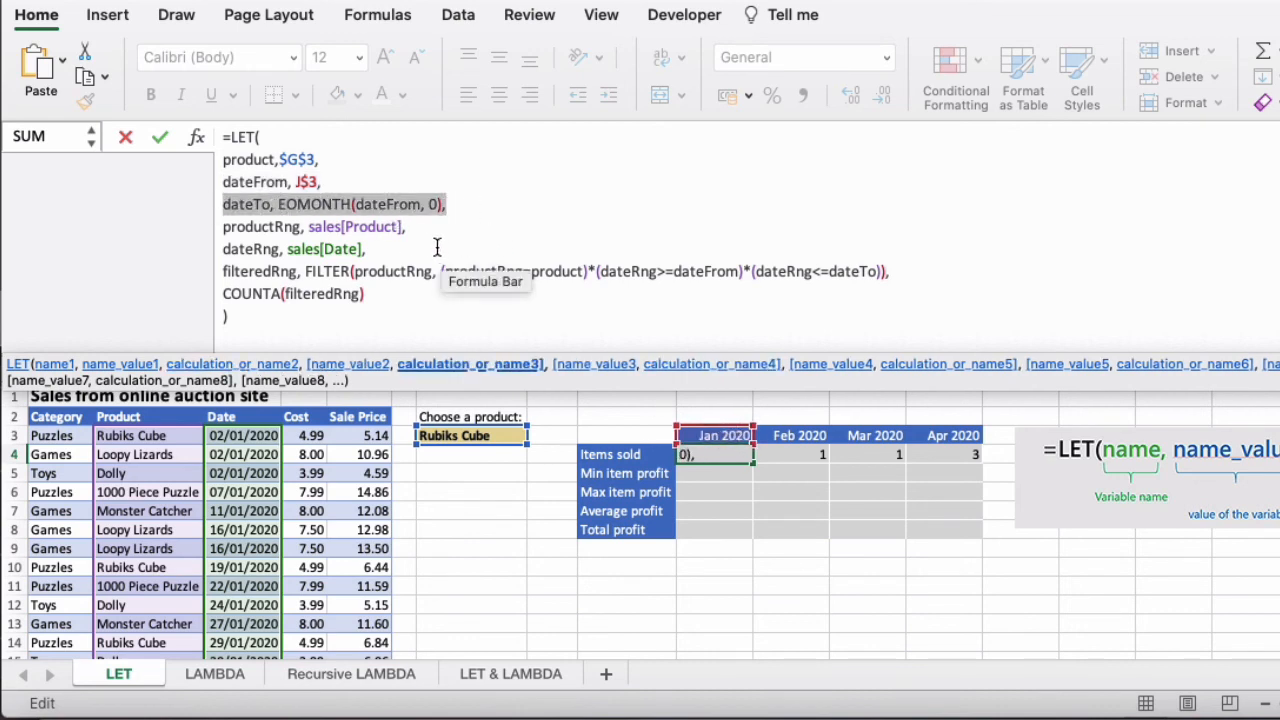
left_click(399, 228)
left_click_drag(410, 229, 307, 228)
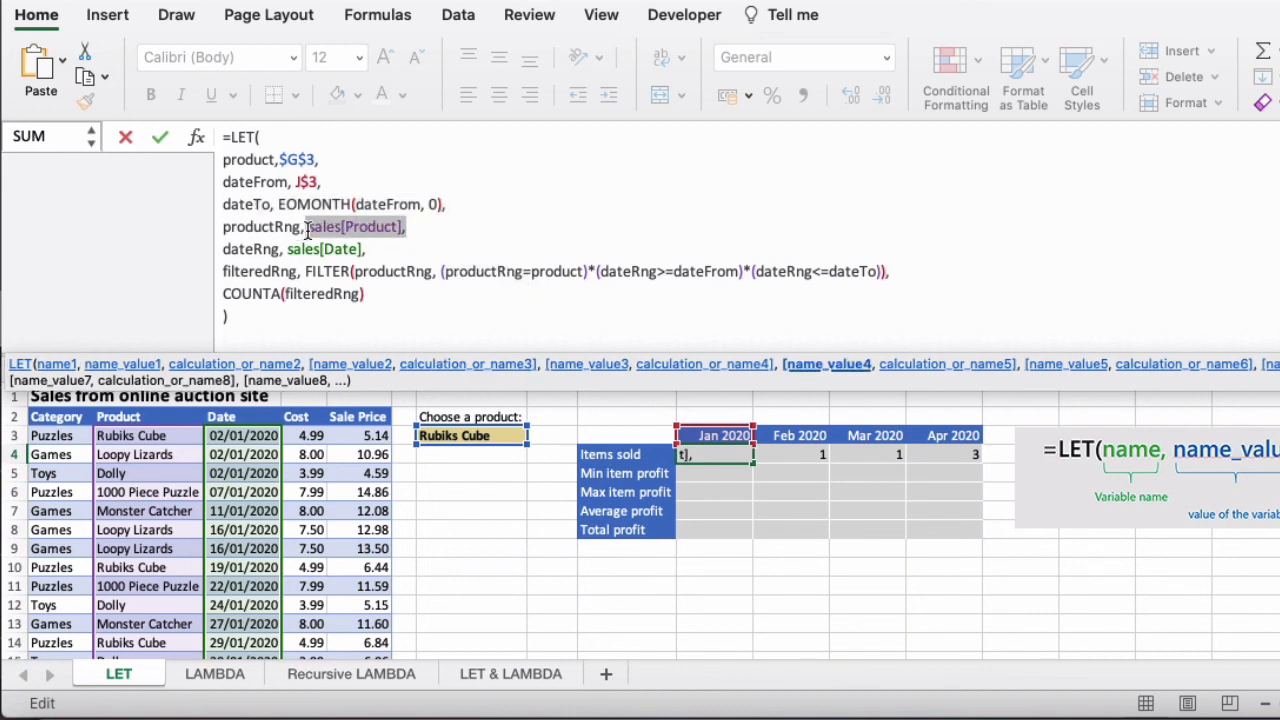
left_click_drag(388, 250, 288, 249)
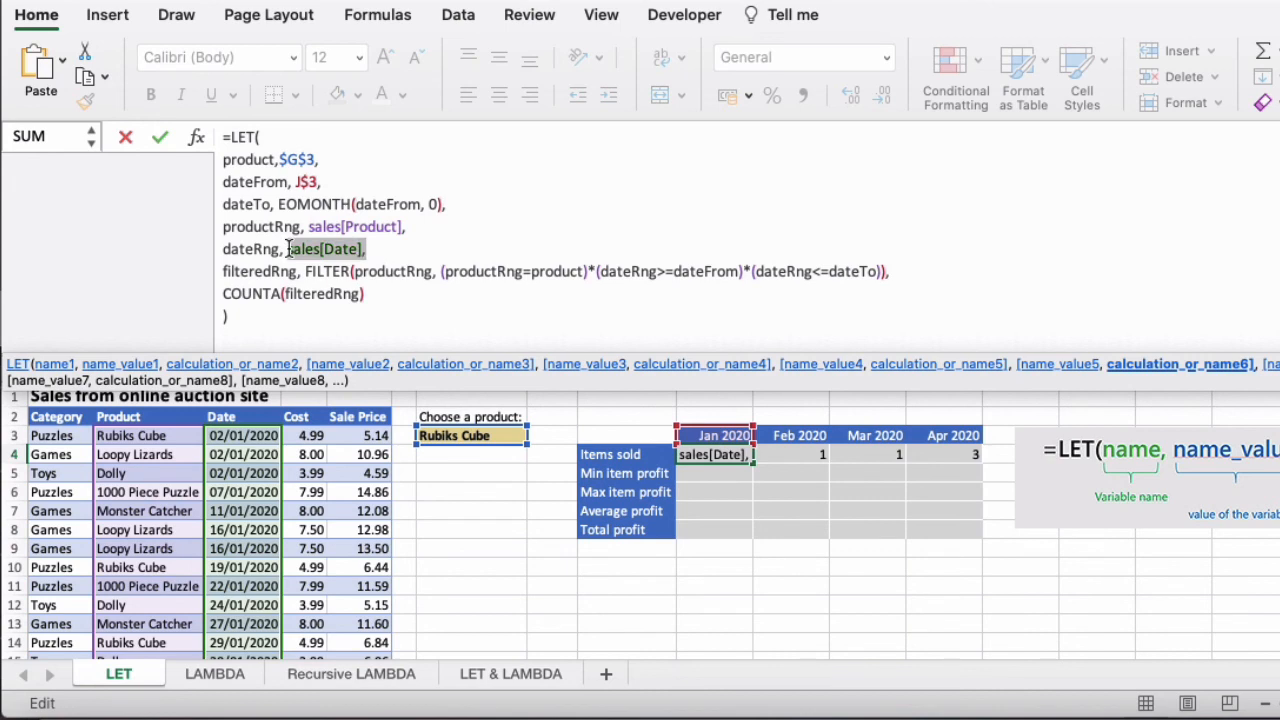
Examine the FILTER expression of filteredRng in J4, including its array and its product, dateFrom and dateTo conditions.
left_click(333, 272)
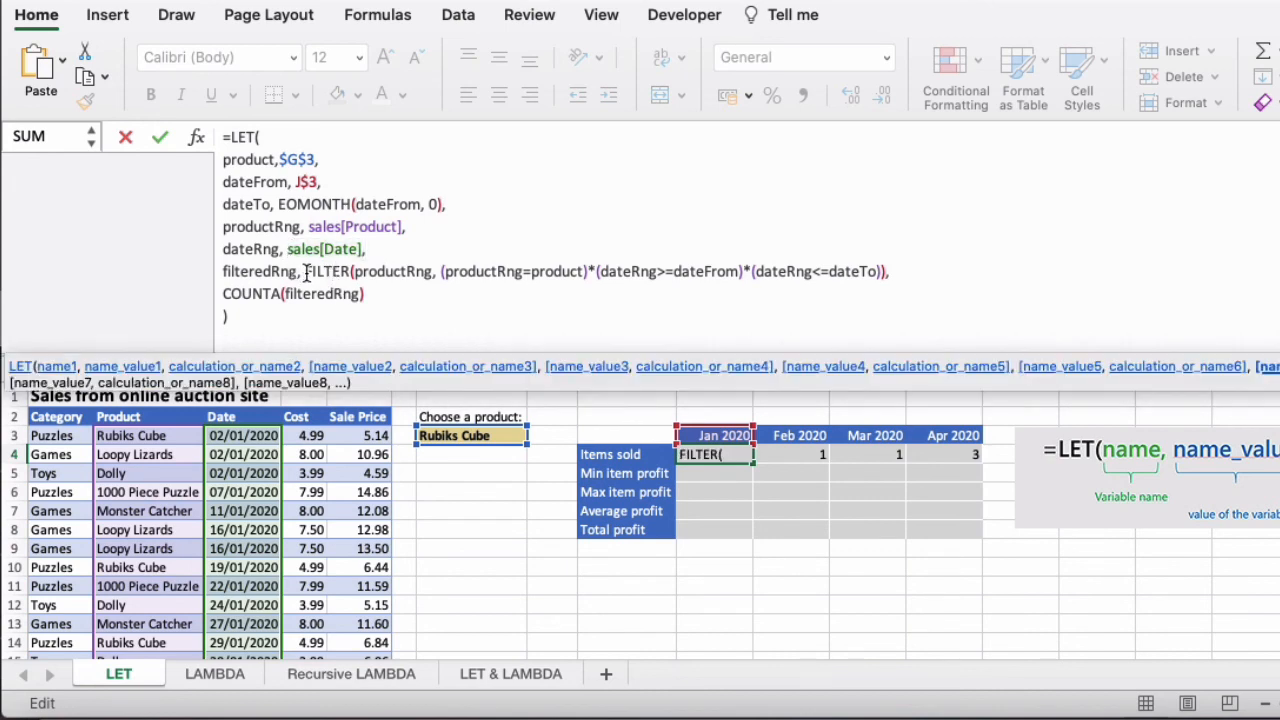
left_click_drag(306, 272, 460, 272)
left_click(459, 272)
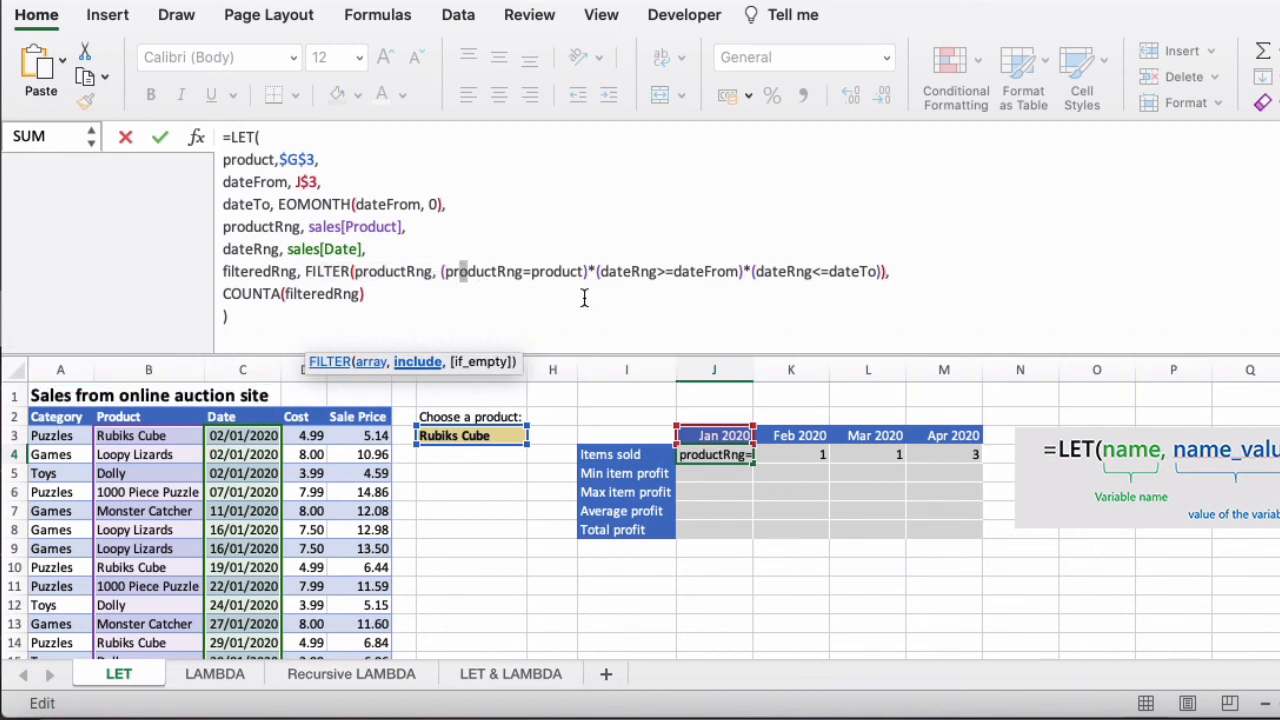
left_click(506, 272)
left_click(549, 272)
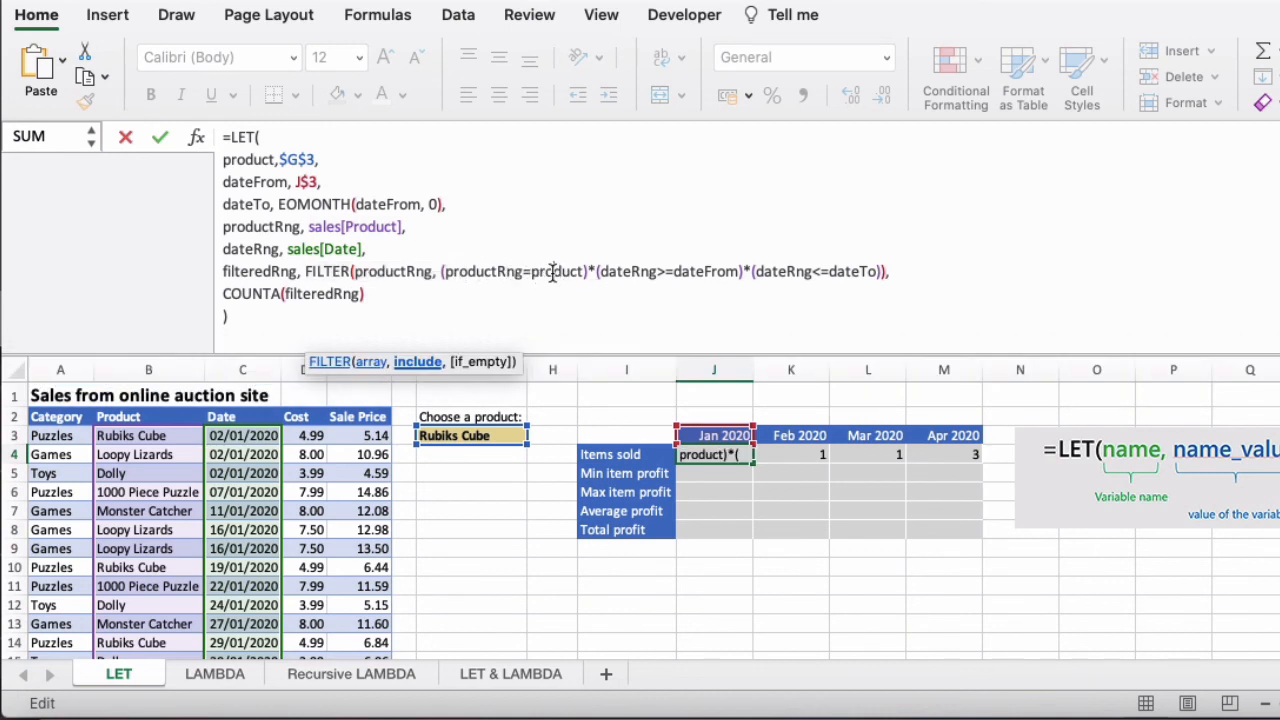
left_click(697, 272)
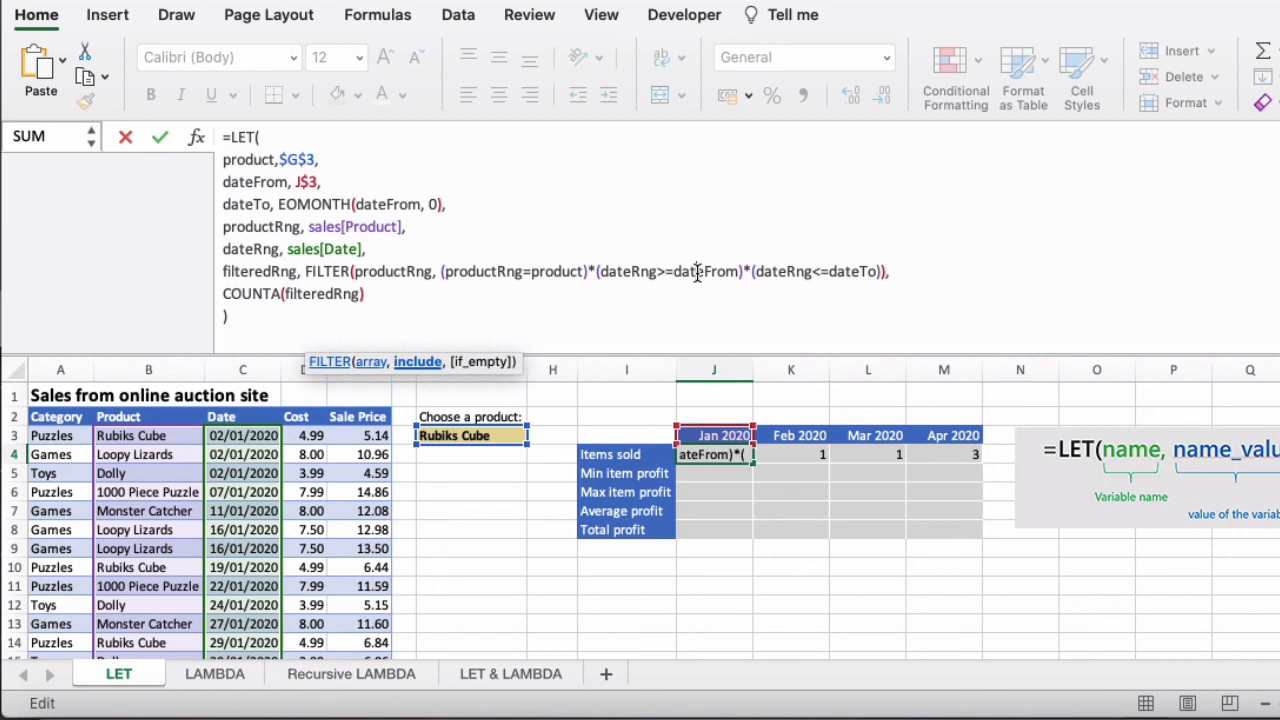
left_click(868, 272)
Insert a blank line before COUNTA(filteredRng) in J4's formula to separate the variable definitions from the final calculation.
left_click(915, 272)
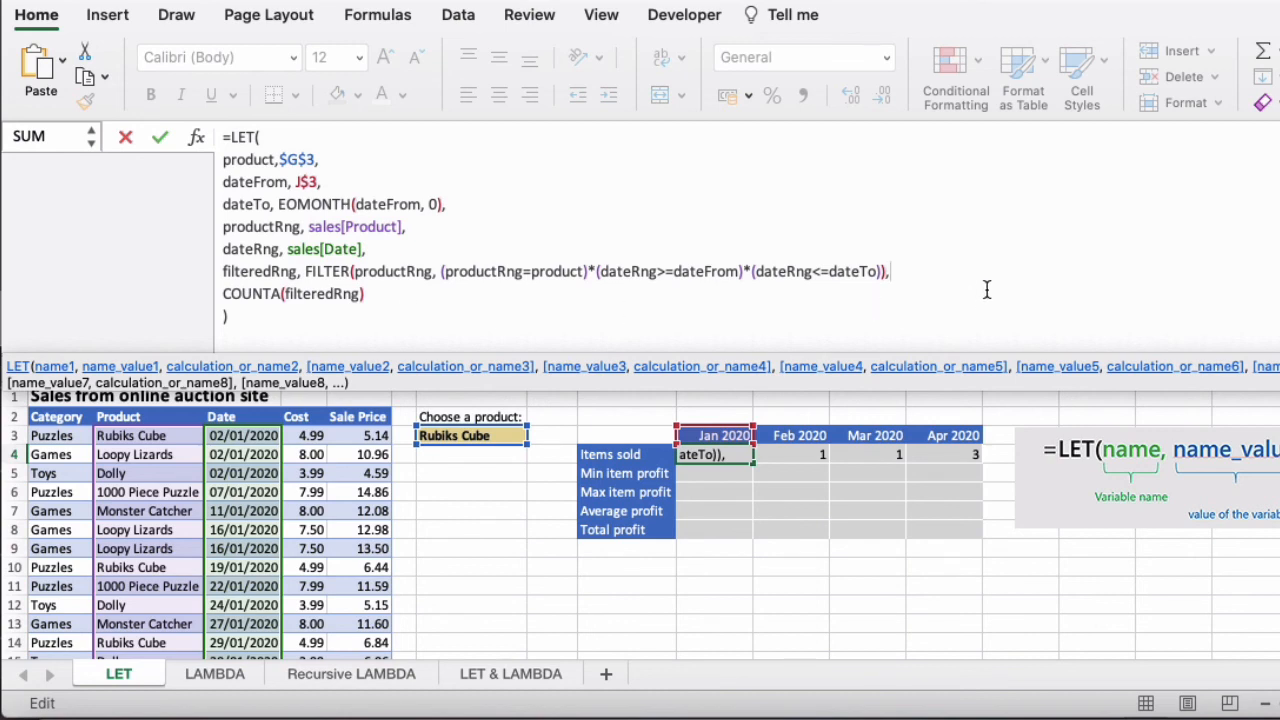
key("alt+Return")
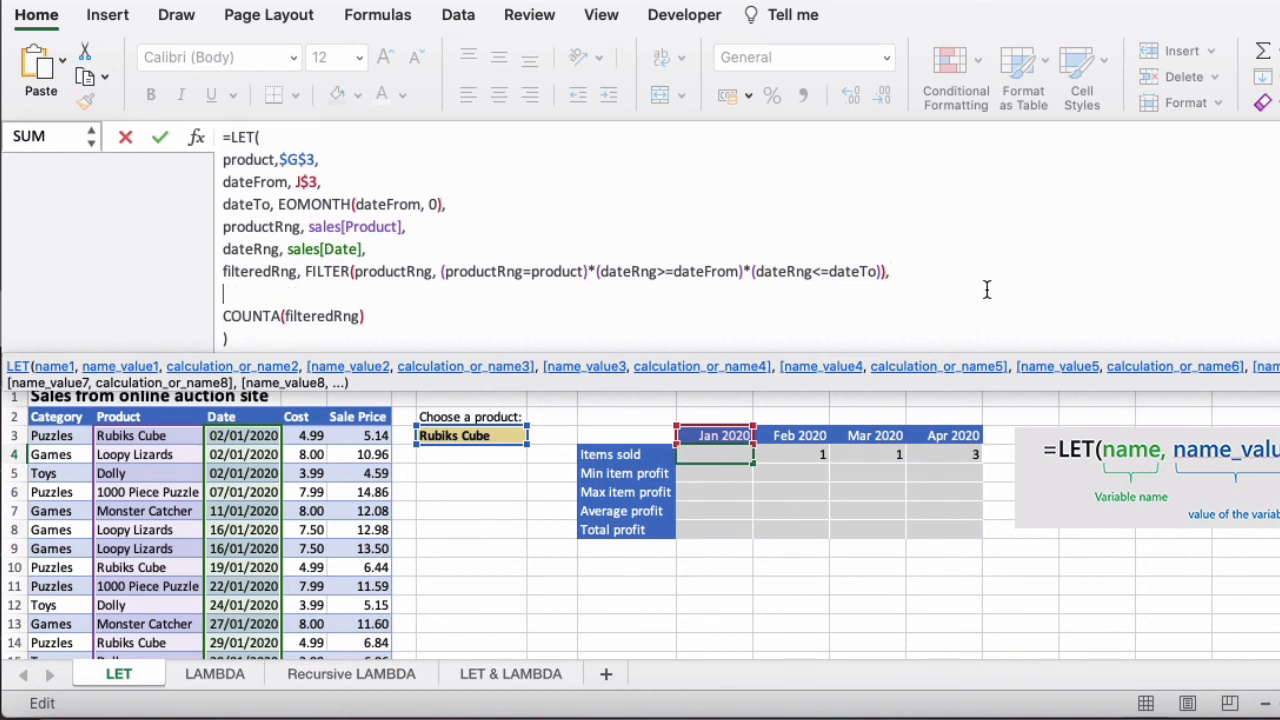
left_click_drag(432, 319, 183, 316)
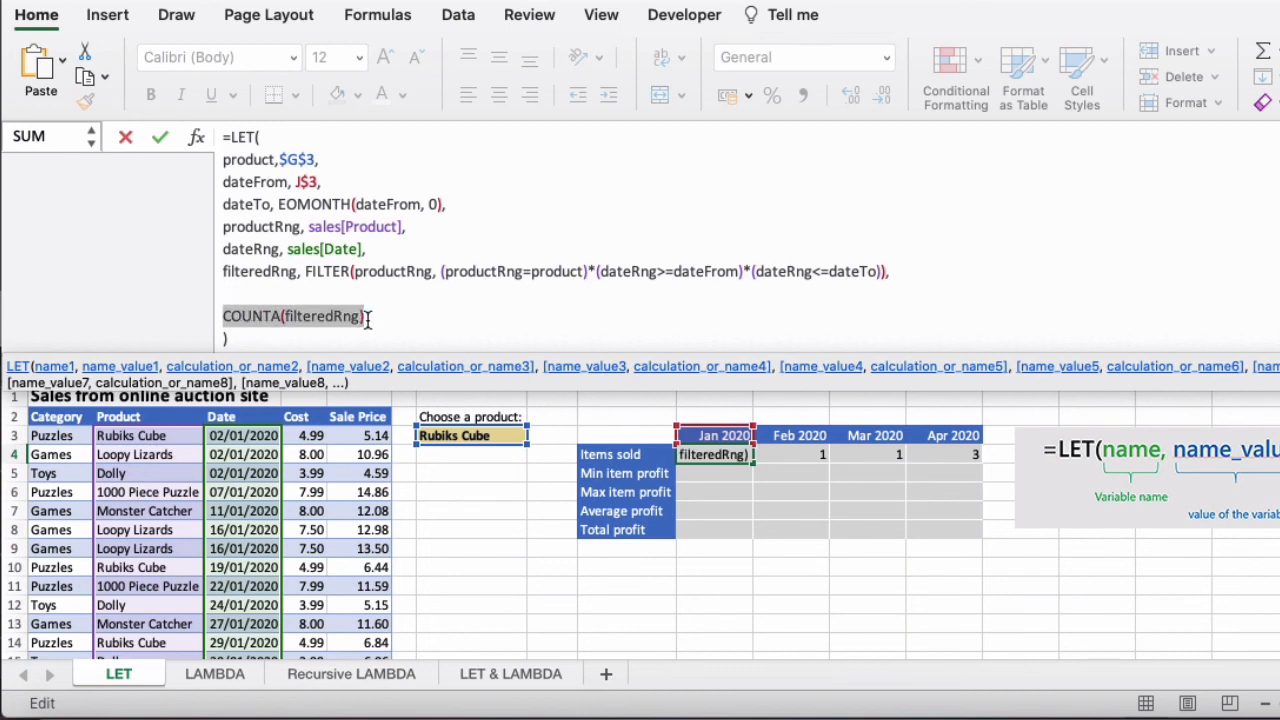
left_click_drag(893, 271, 224, 158)
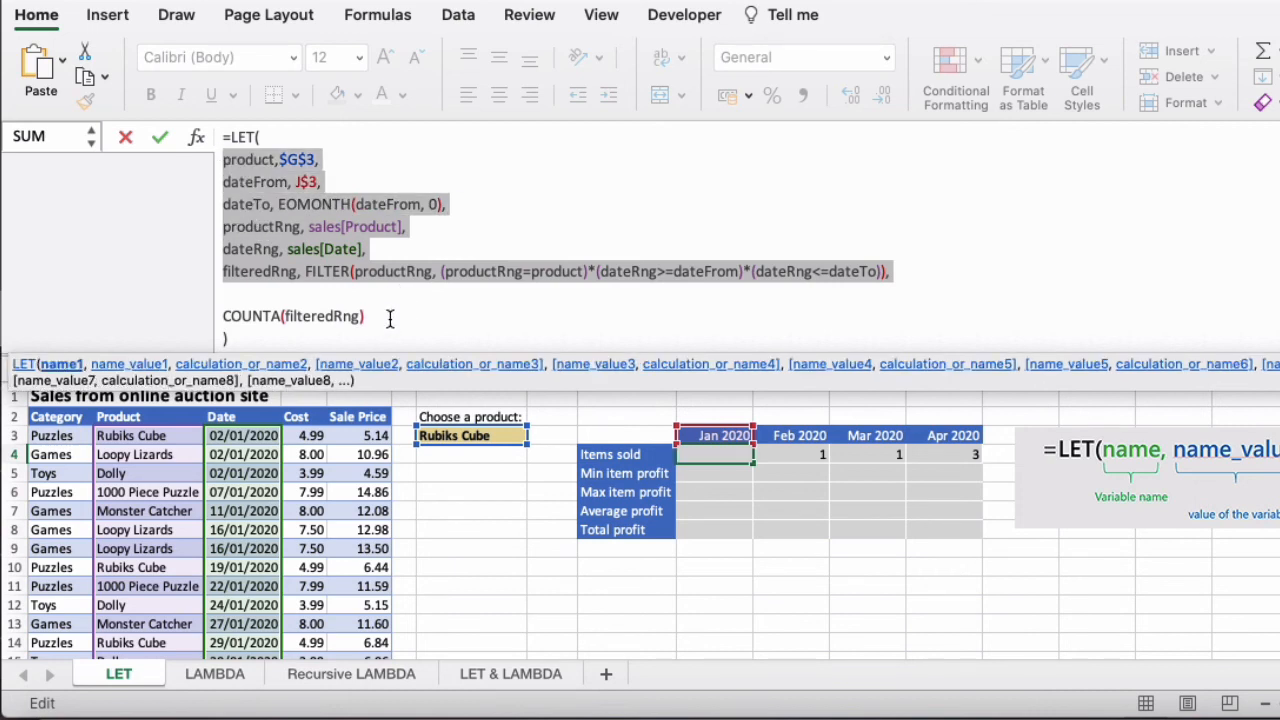
left_click(432, 338)
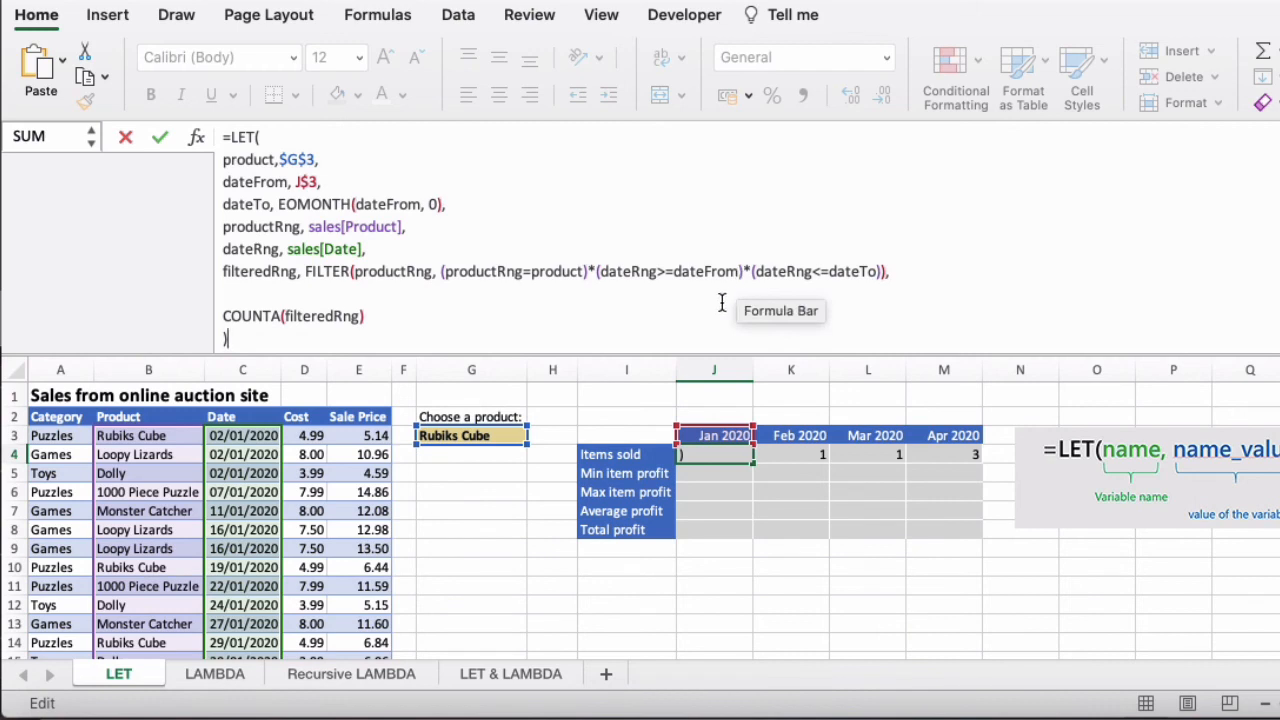